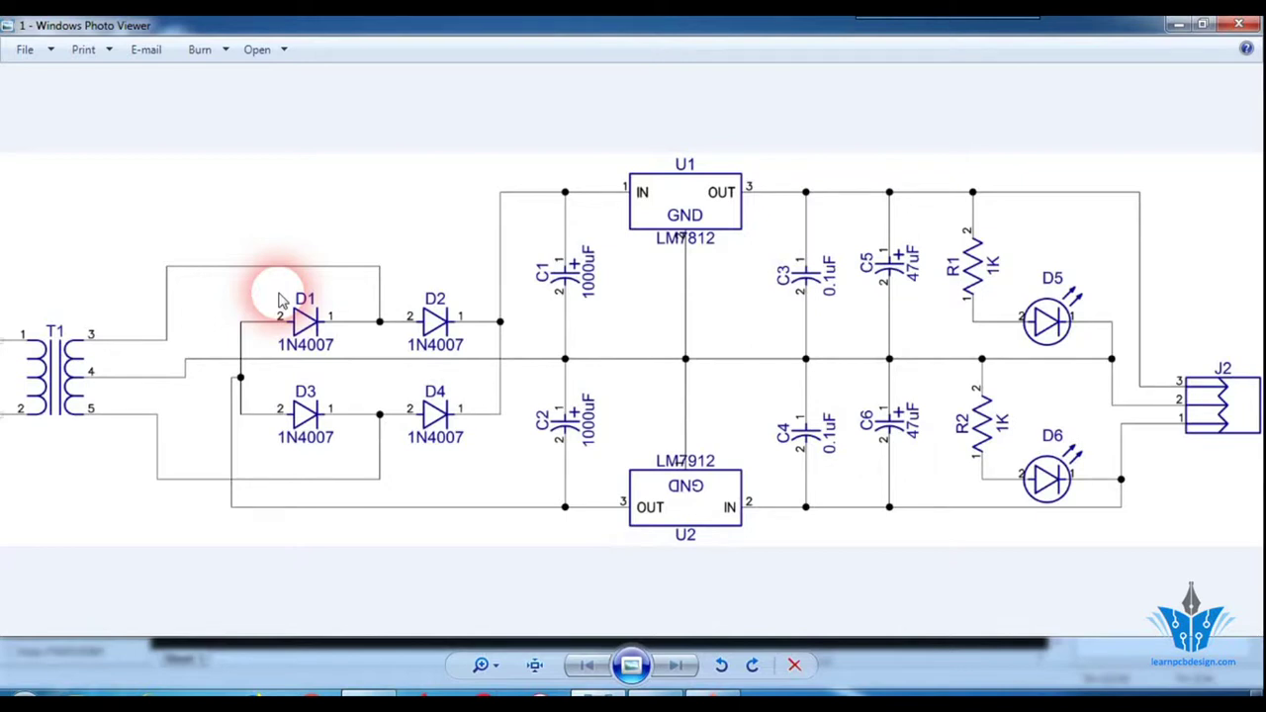
# Examine the dual-voltage power supply reference schematic in Windows Photo Viewer and return to the empty schematic sheet.
pyautogui.click(655, 693)
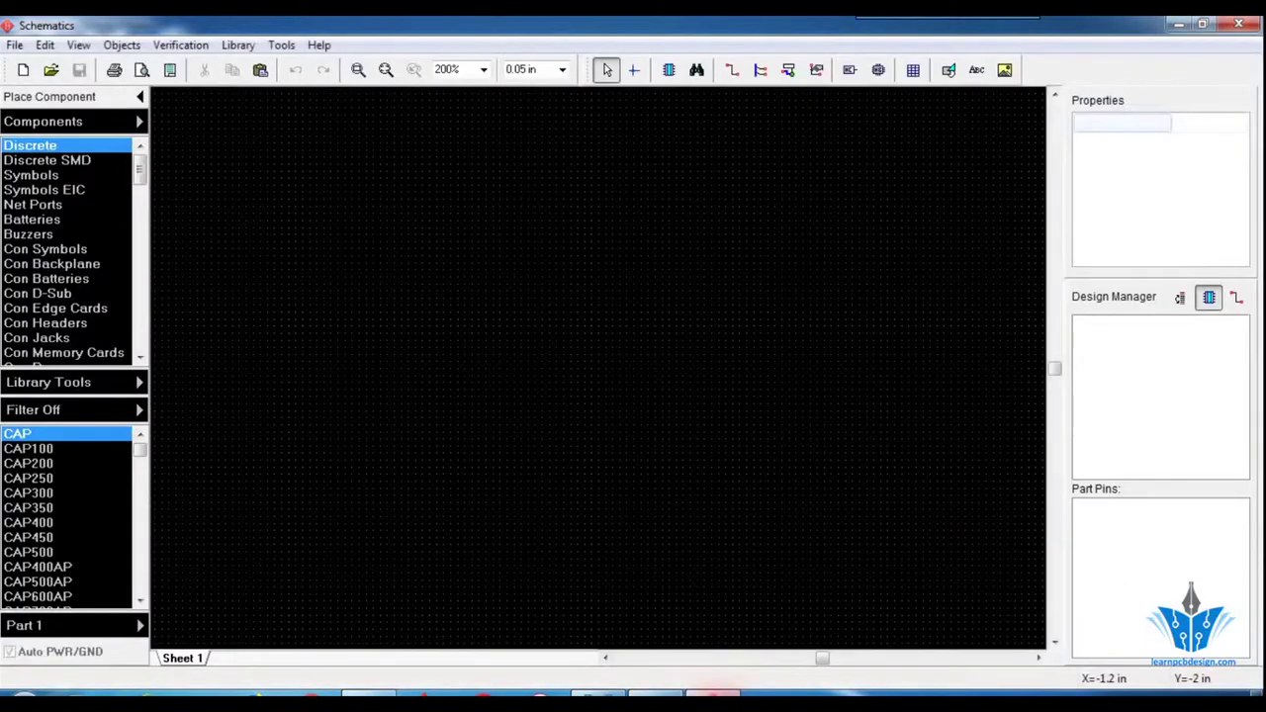
pyautogui.click(622, 269)
pyautogui.click(597, 691)
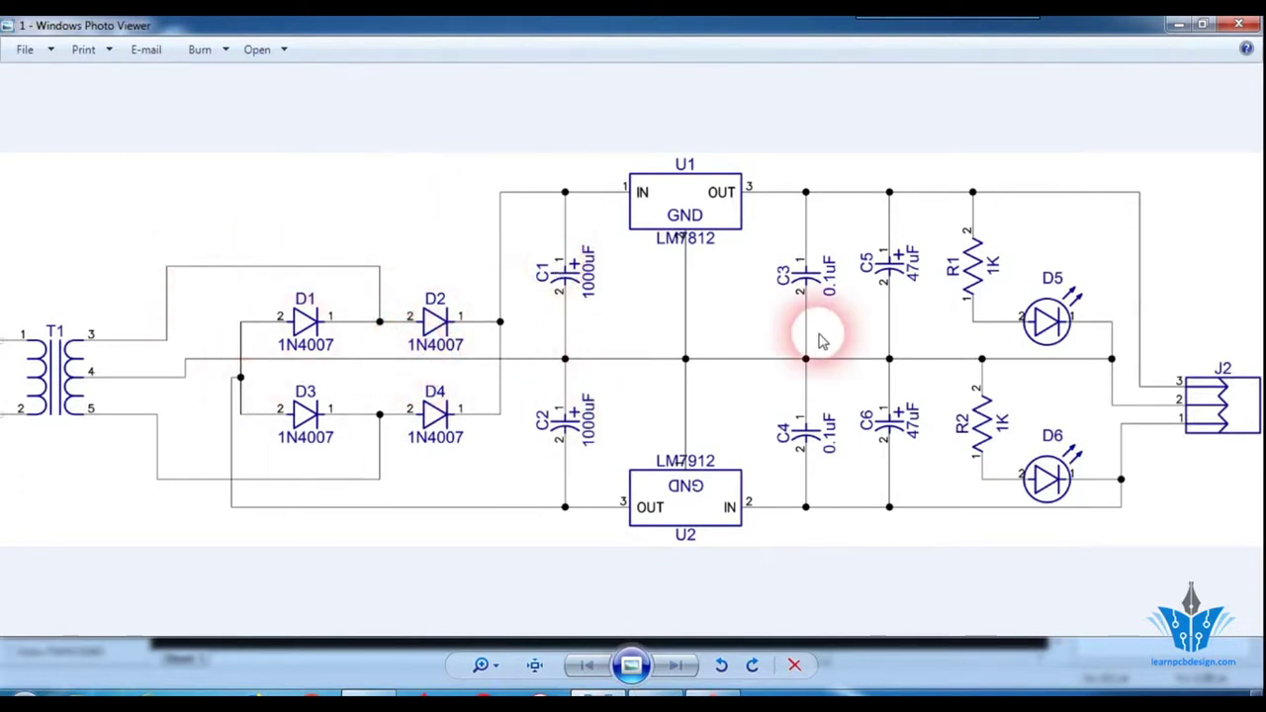
pyautogui.click(707, 690)
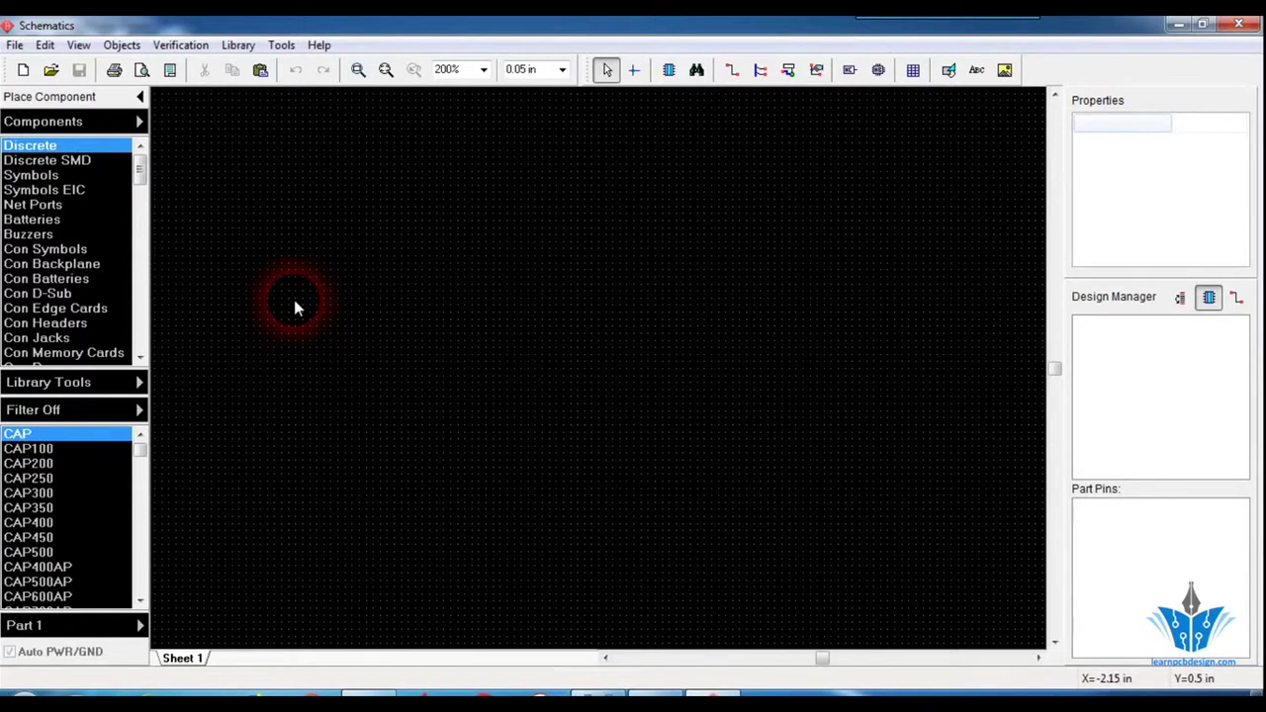
# Review the border, size and title block options in the Titles and Sheet Setup and accept them.
pyautogui.click(15, 45)
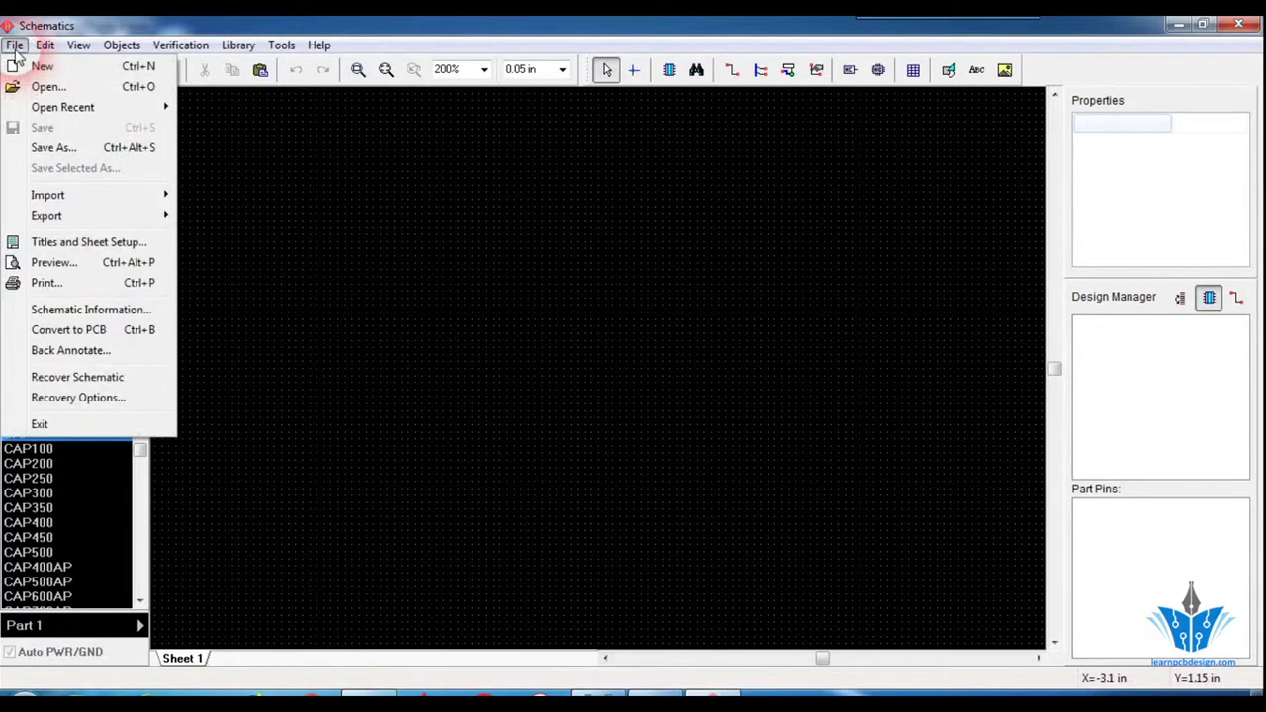
pyautogui.click(77, 244)
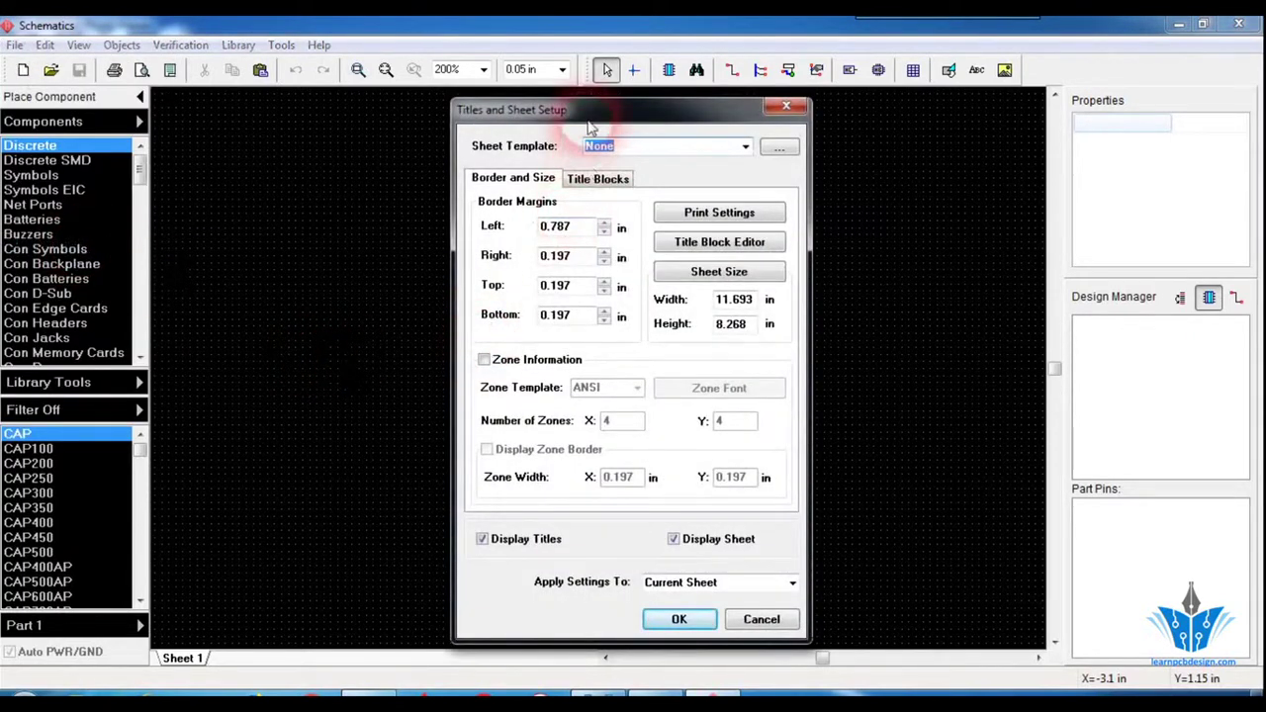
pyautogui.moveTo(586, 116); pyautogui.dragTo(587, 95)
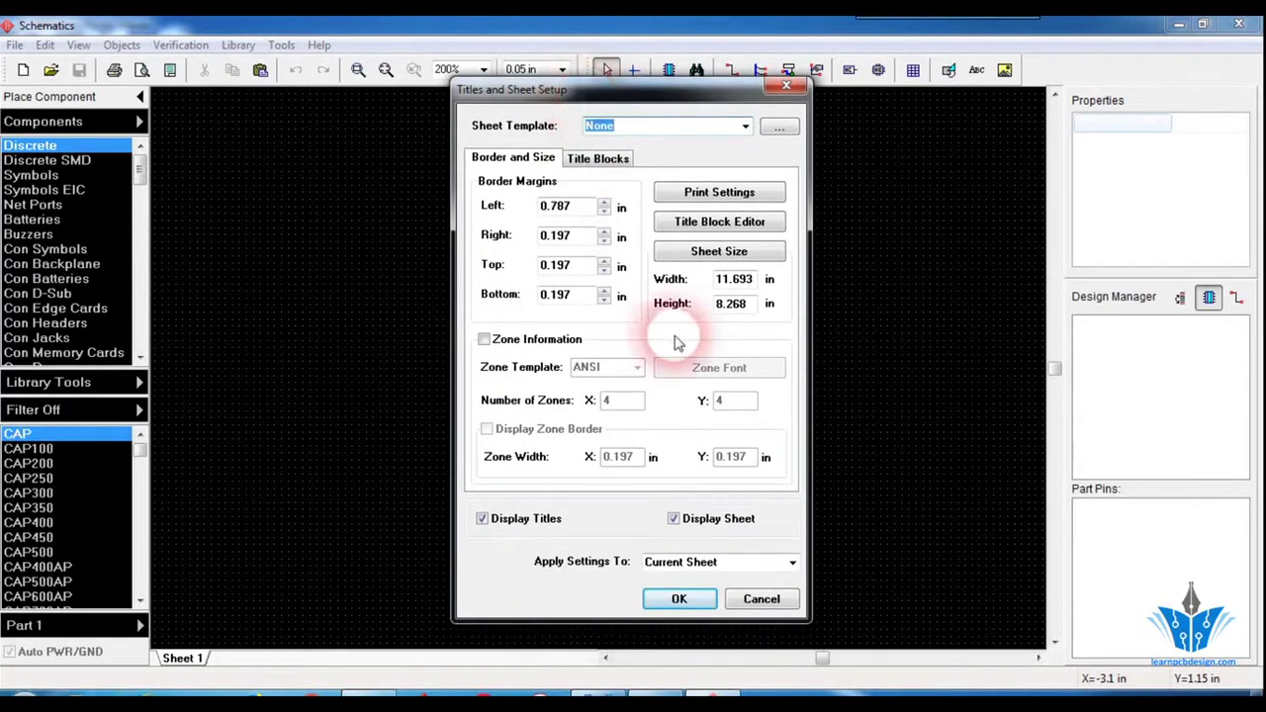
pyautogui.click(607, 163)
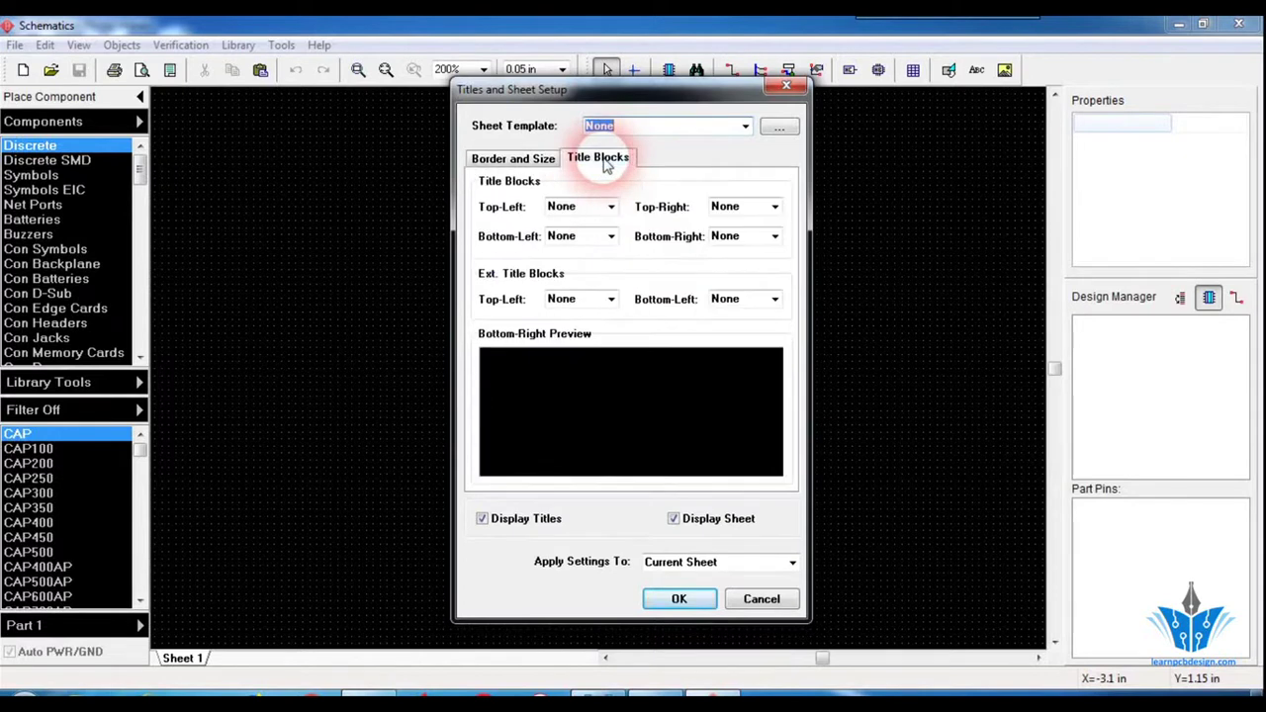
pyautogui.click(679, 600)
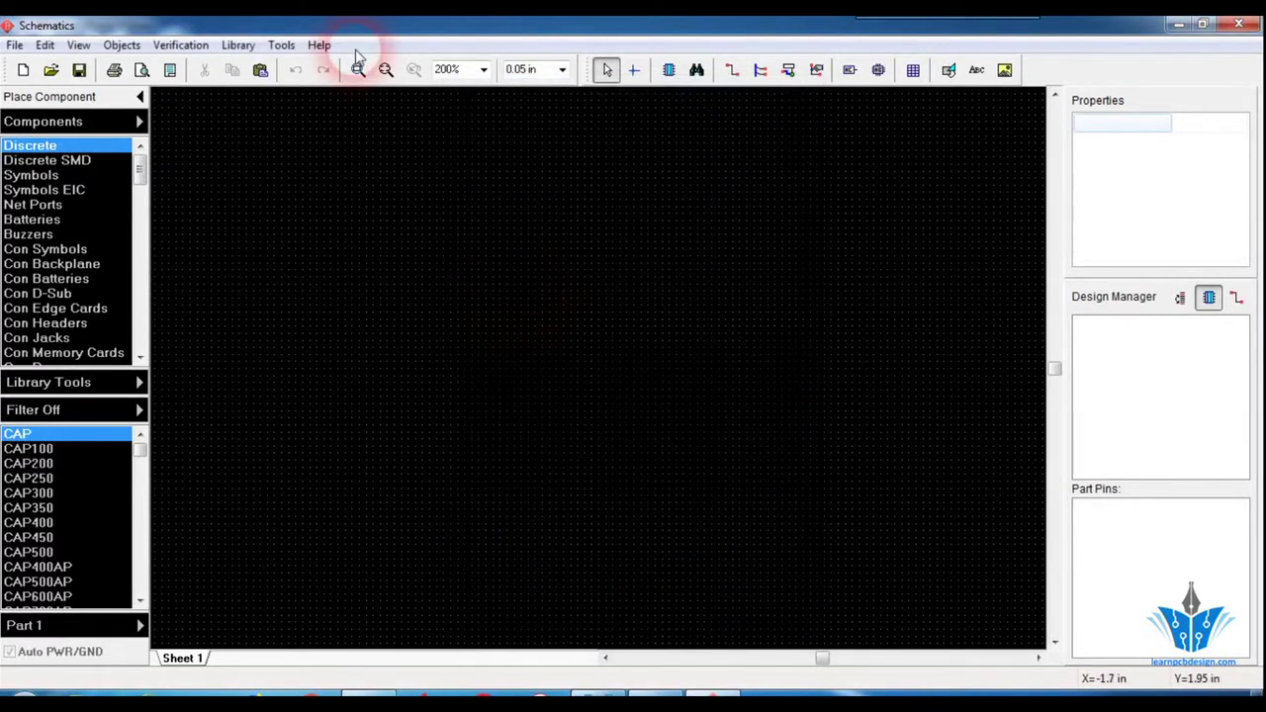
# Set the current sheet's top-left title block to ANSI (BR).
pyautogui.click(483, 69)
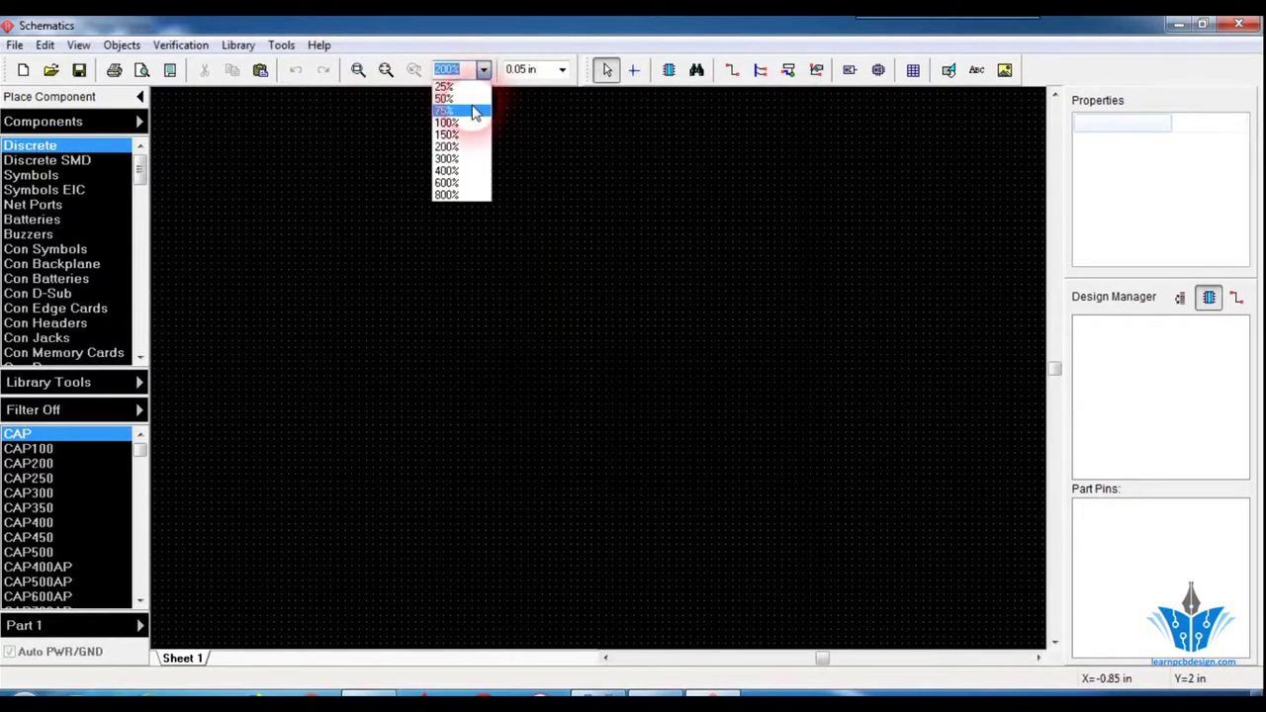
pyautogui.click(479, 123)
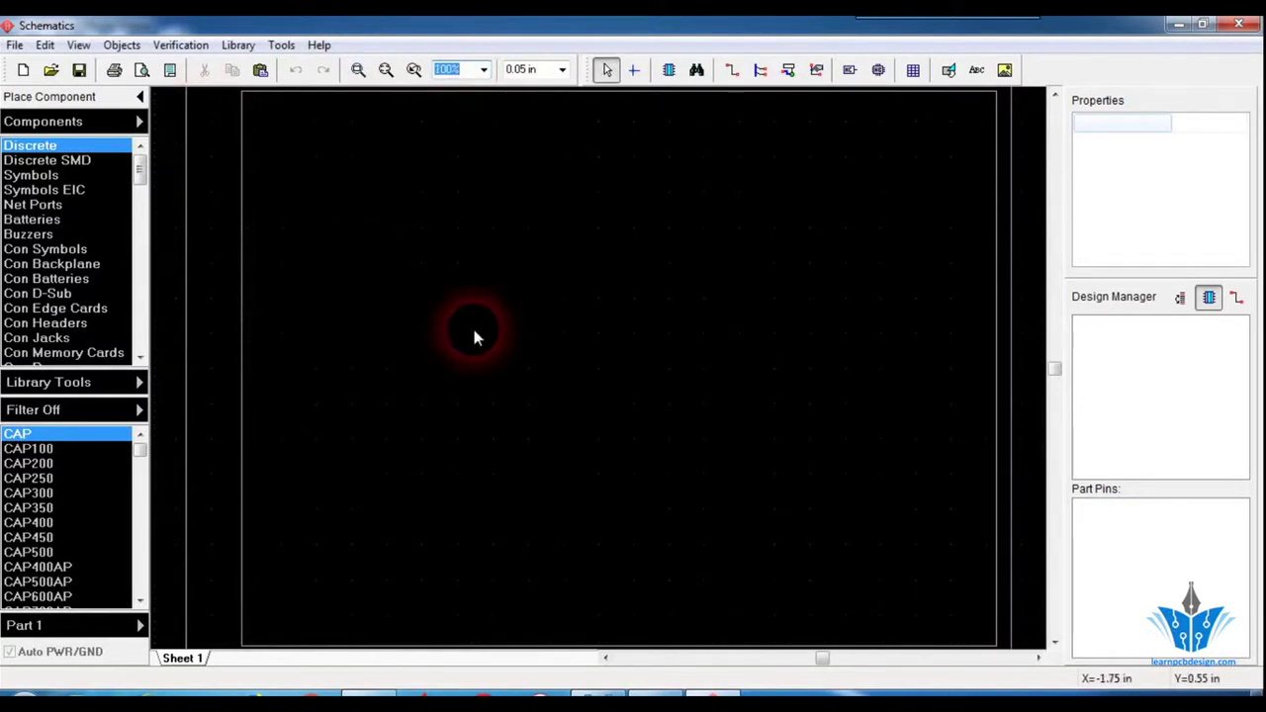
pyautogui.click(483, 69)
pyautogui.click(474, 110)
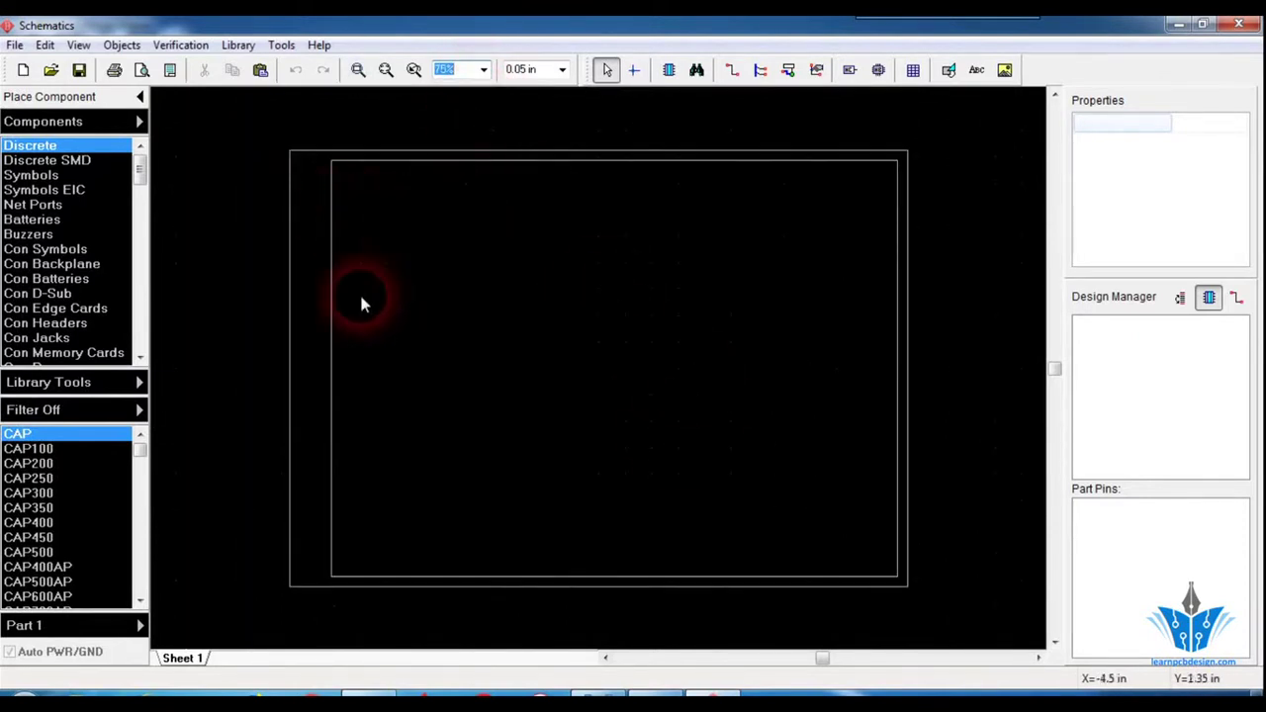
pyautogui.click(14, 44)
pyautogui.click(56, 243)
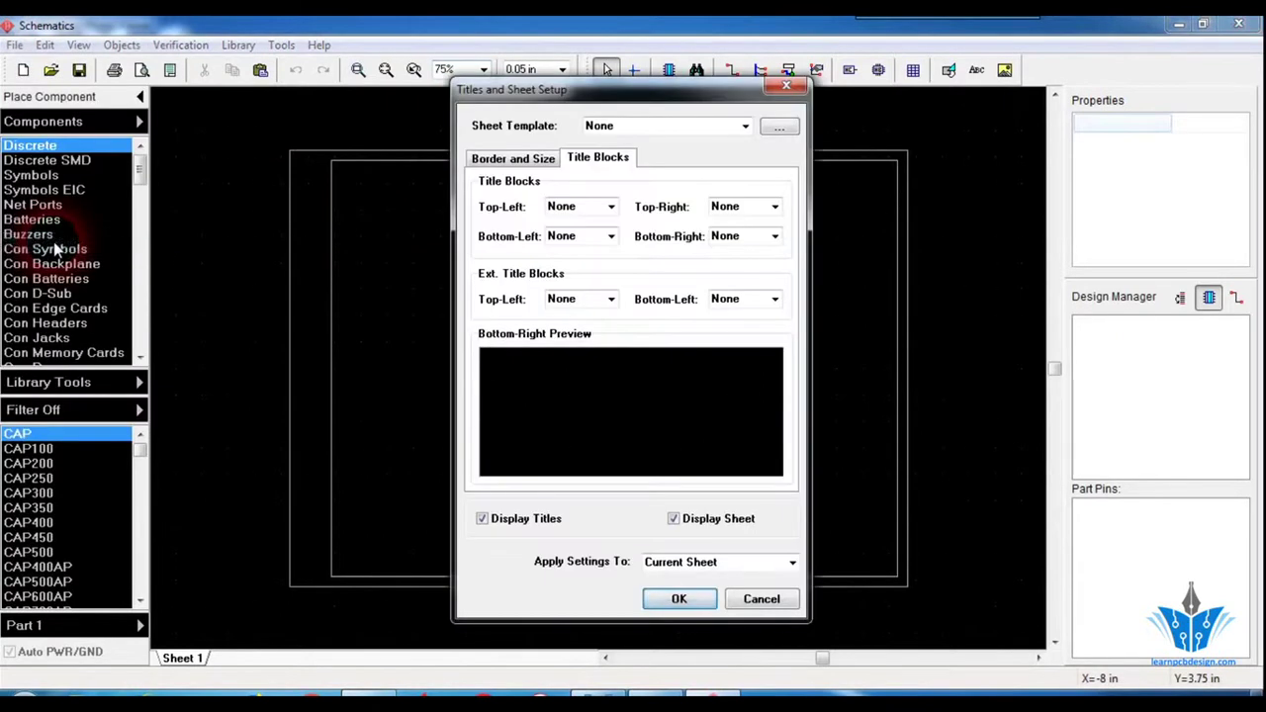
pyautogui.click(612, 212)
pyautogui.click(614, 211)
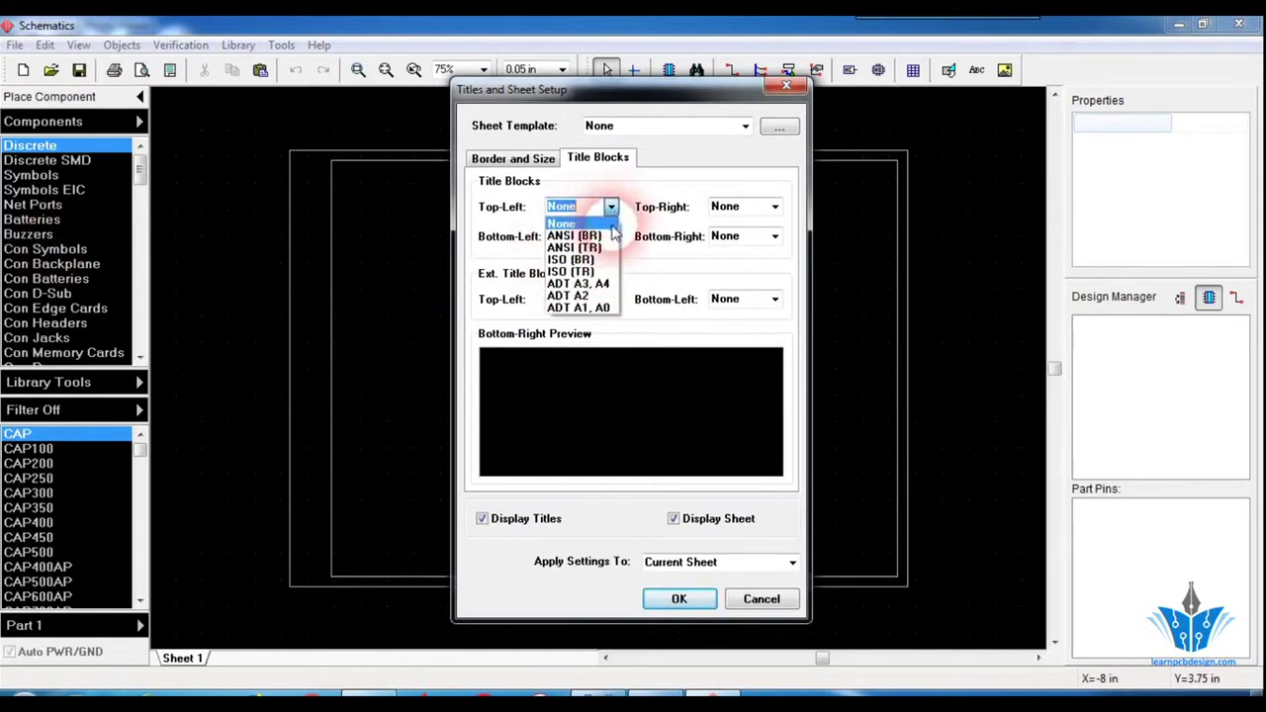
pyautogui.click(611, 239)
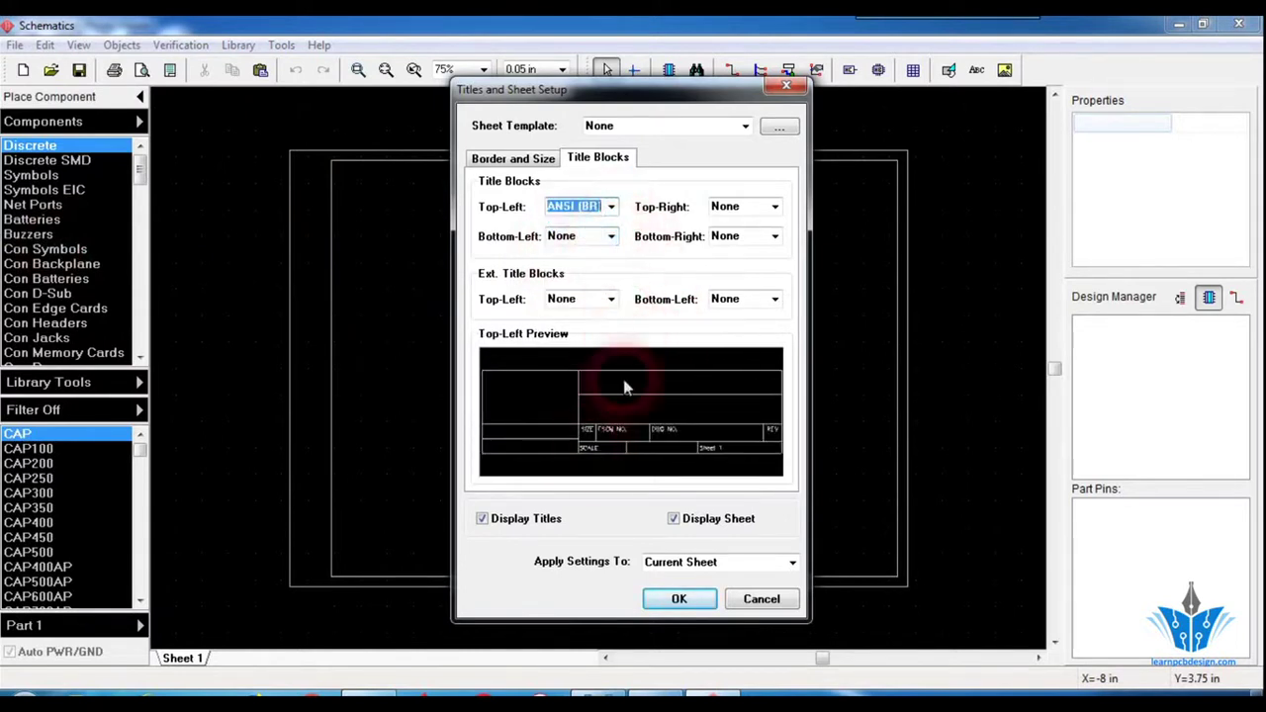
pyautogui.click(675, 599)
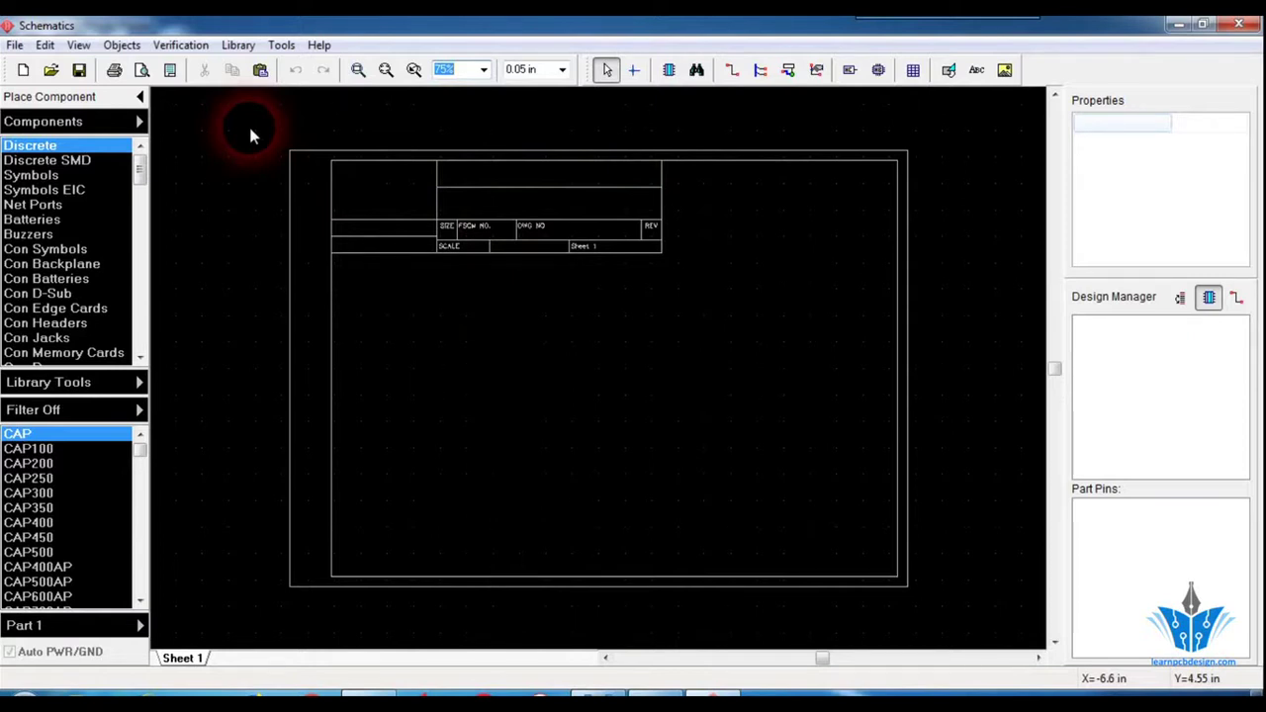
pyautogui.moveTo(249, 128); pyautogui.dragTo(955, 569)
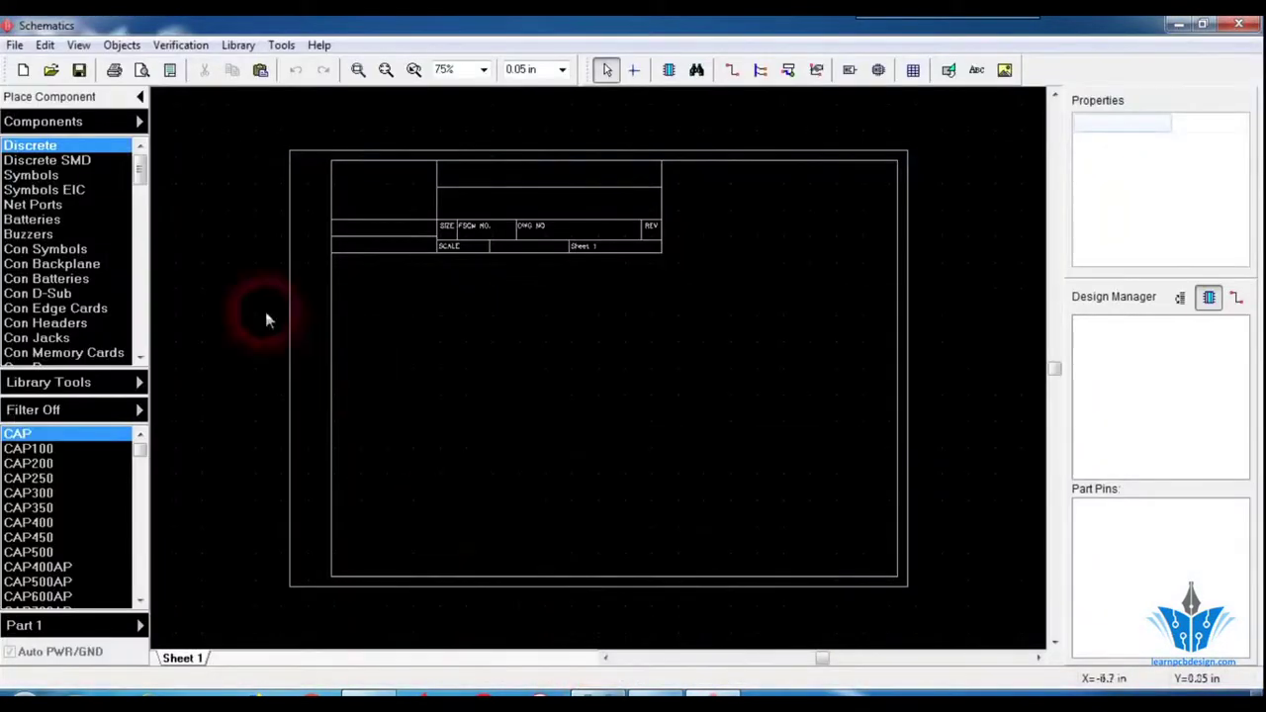
# Turn off the display of both the titles and the sheet border for the current sheet.
pyautogui.click(15, 44)
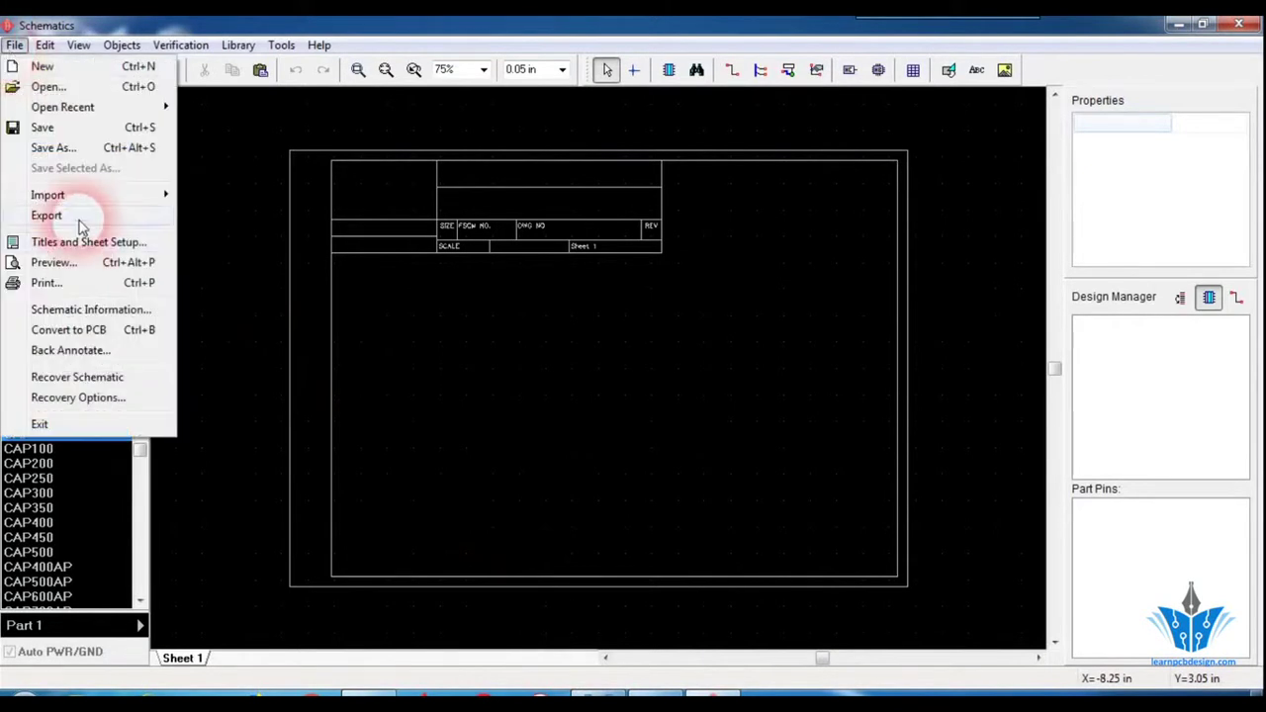
pyautogui.click(88, 242)
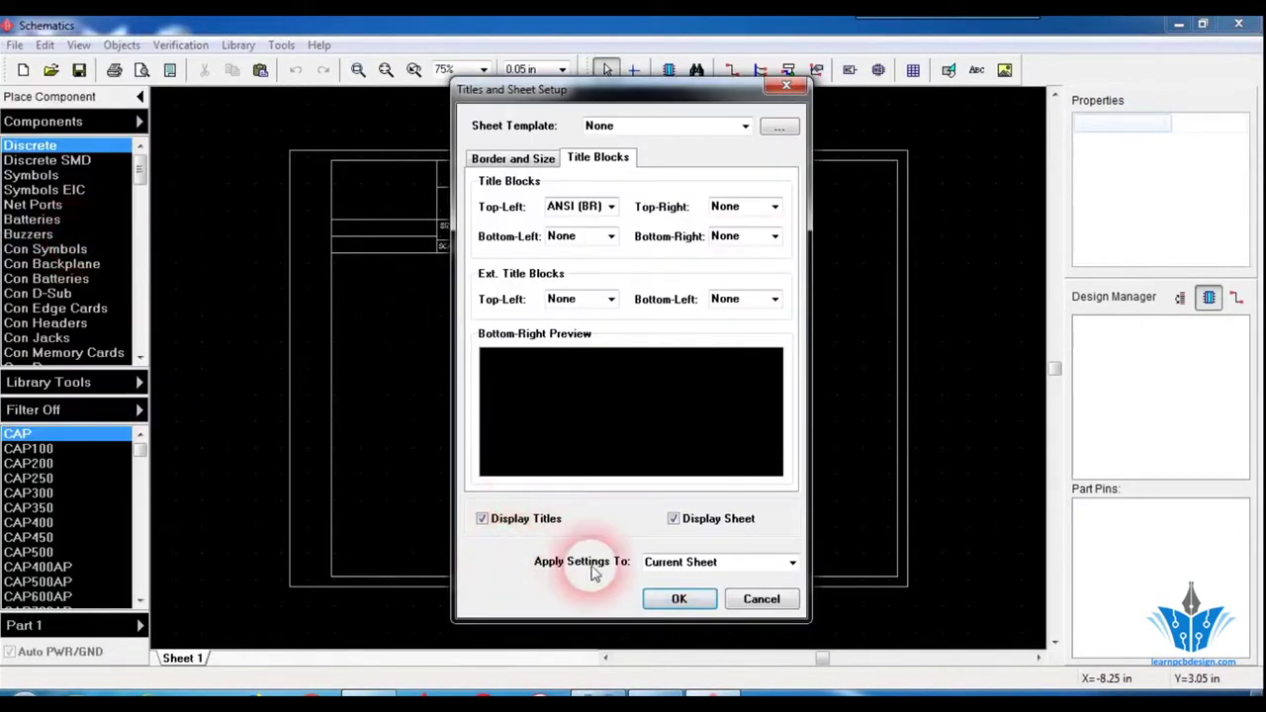
pyautogui.click(482, 521)
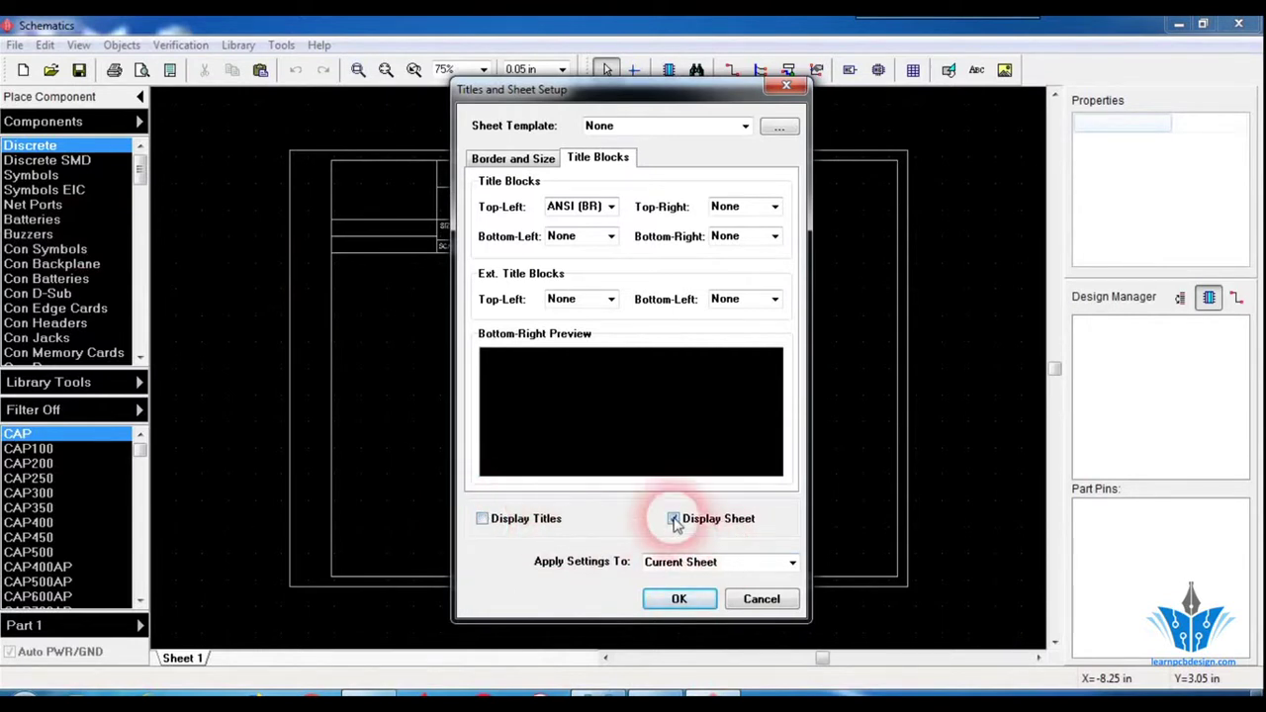
pyautogui.click(674, 519)
pyautogui.click(679, 598)
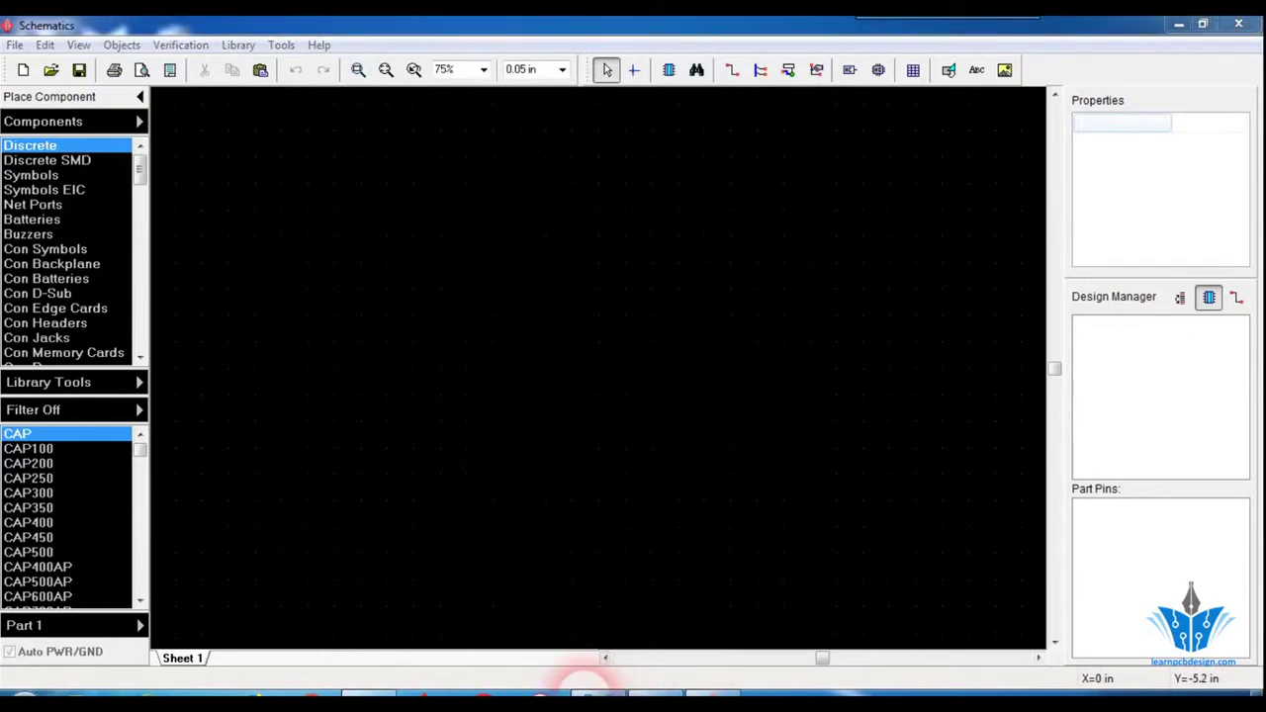
# Following the reference schematic, place four DIODE components from the Discrete library in two rows of two.
pyautogui.click(587, 687)
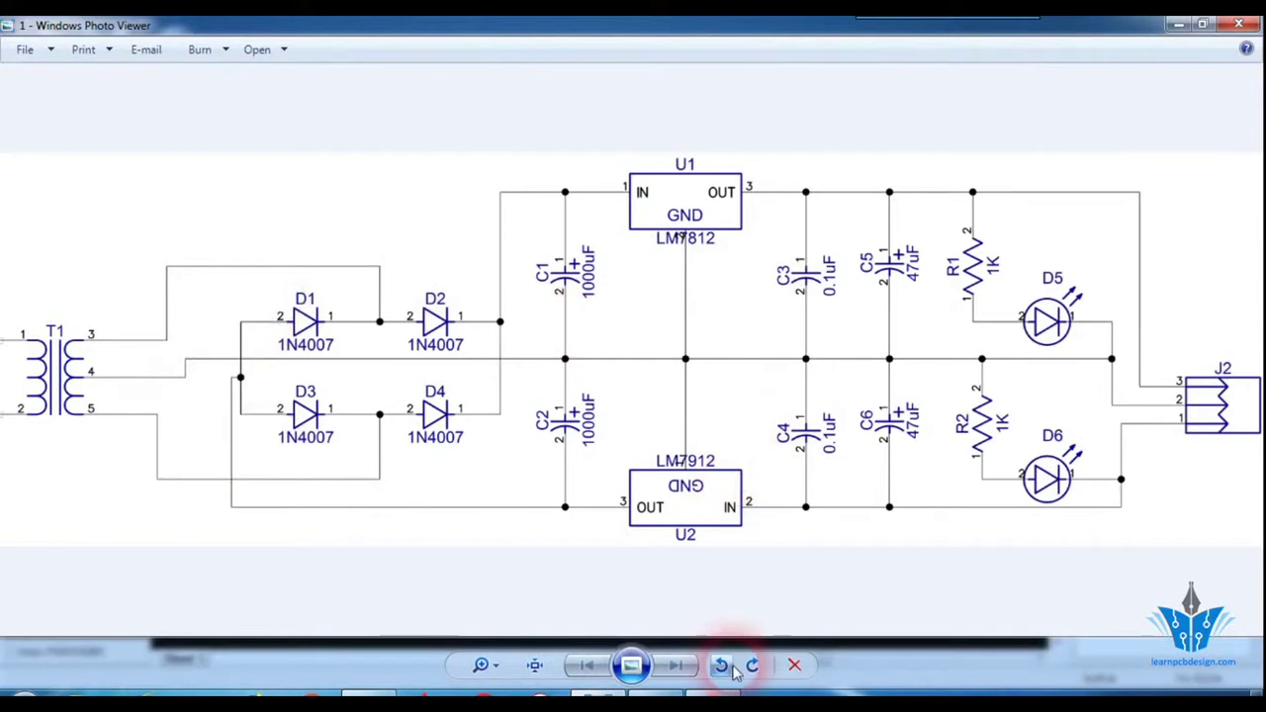
pyautogui.click(717, 689)
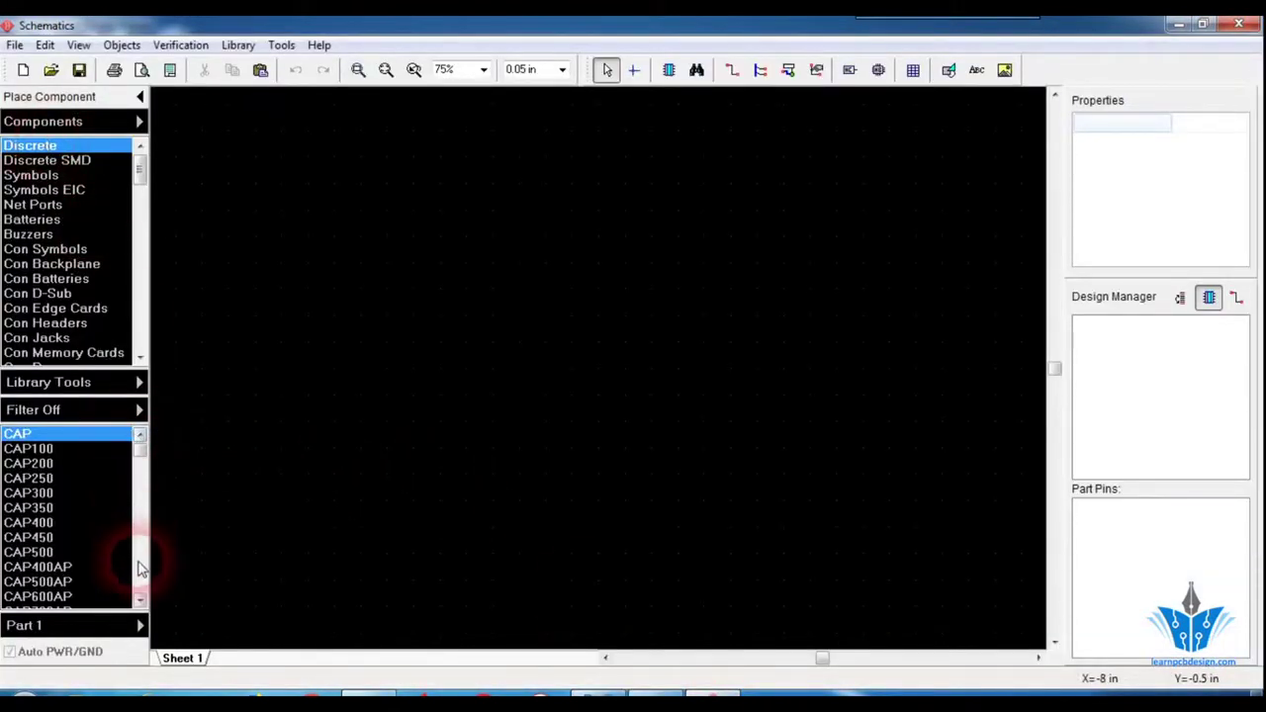
pyautogui.click(140, 600)
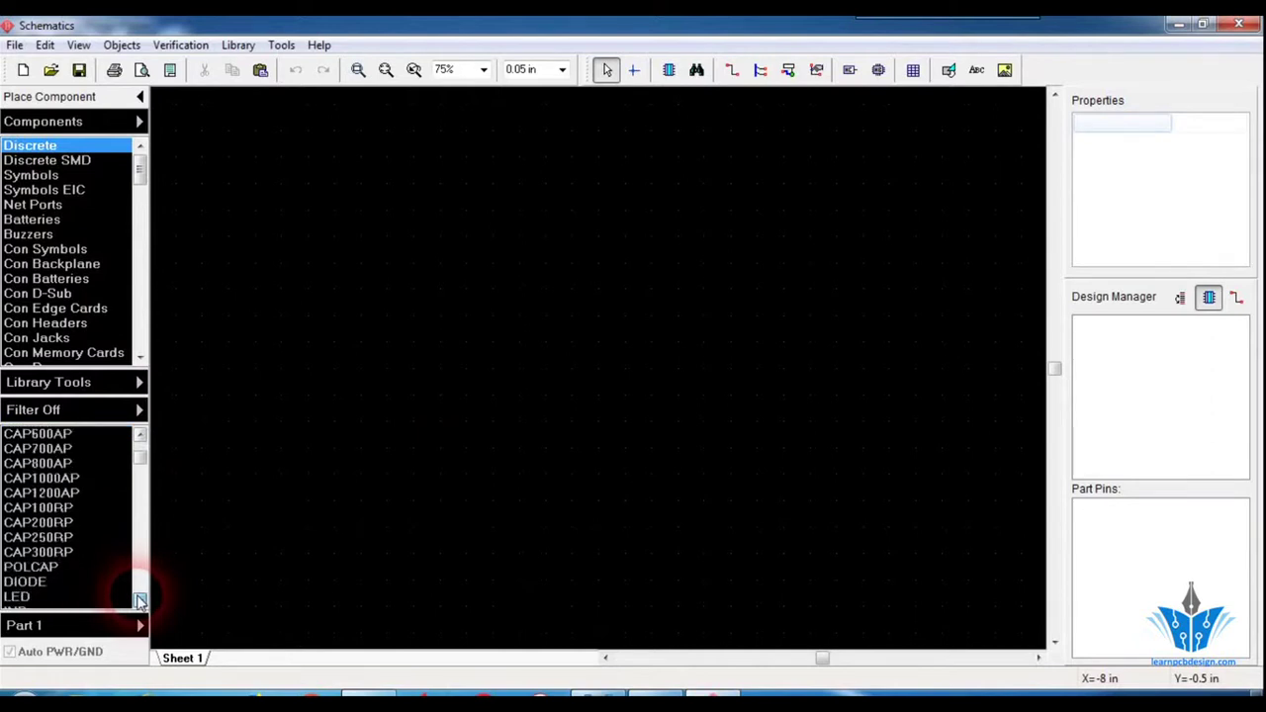
pyautogui.click(38, 494)
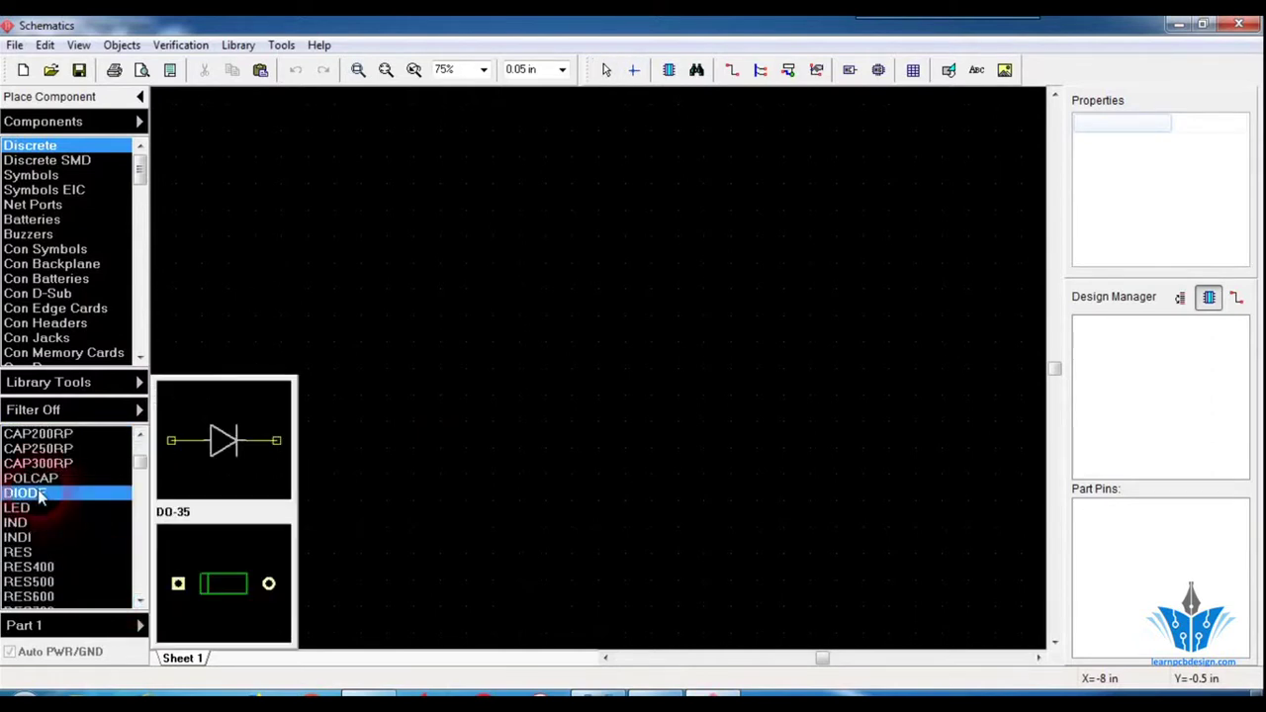
pyautogui.moveTo(40, 500); pyautogui.dragTo(433, 322)
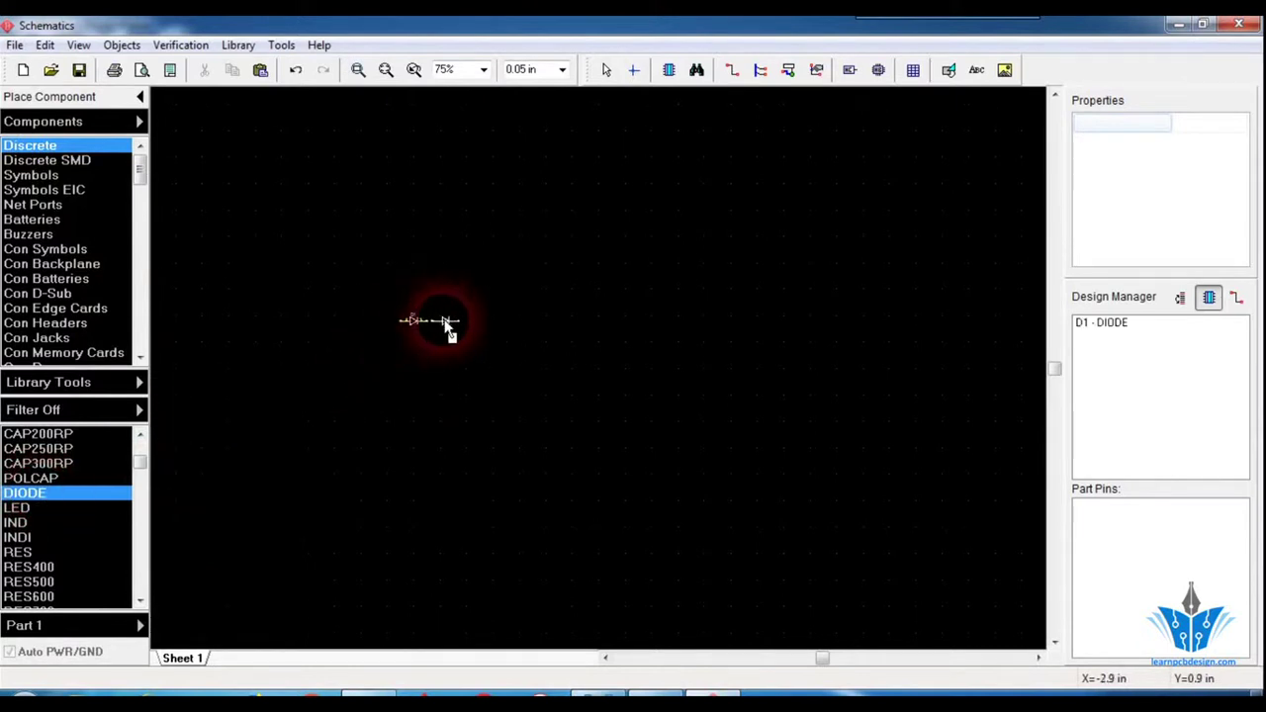
pyautogui.click(458, 321)
pyautogui.click(413, 344)
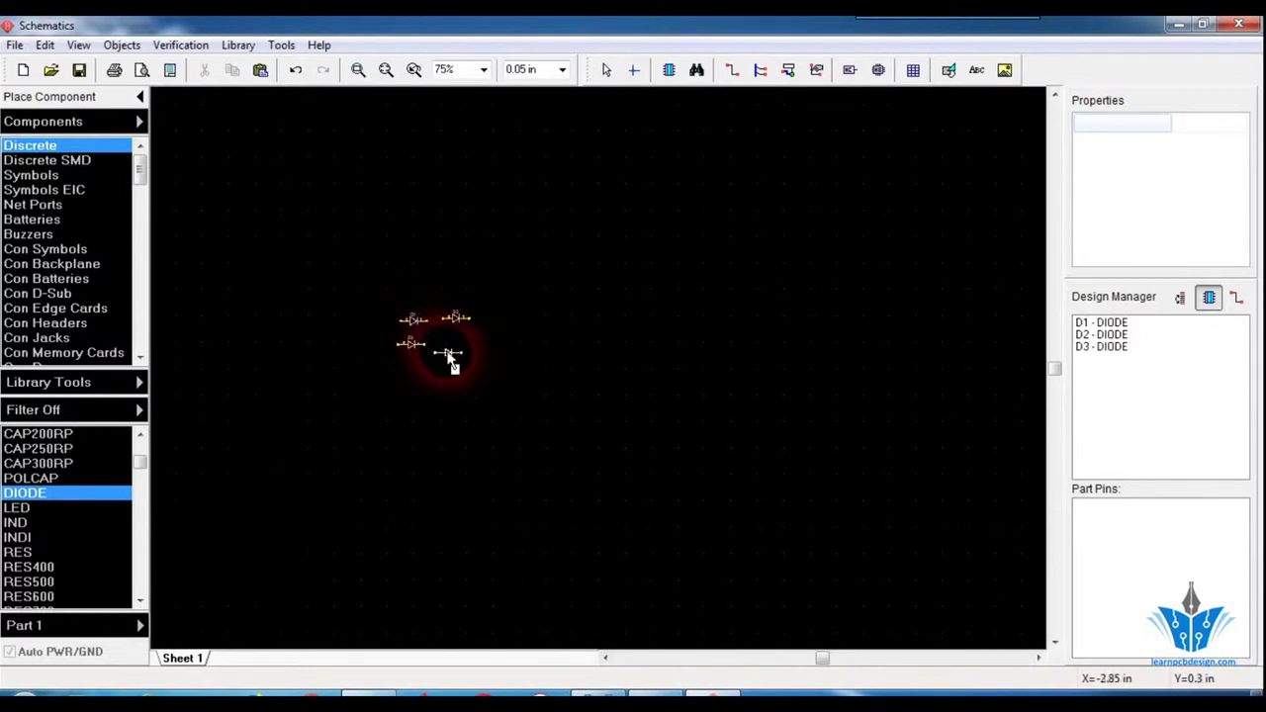
pyautogui.click(452, 348)
pyautogui.press('Escape')
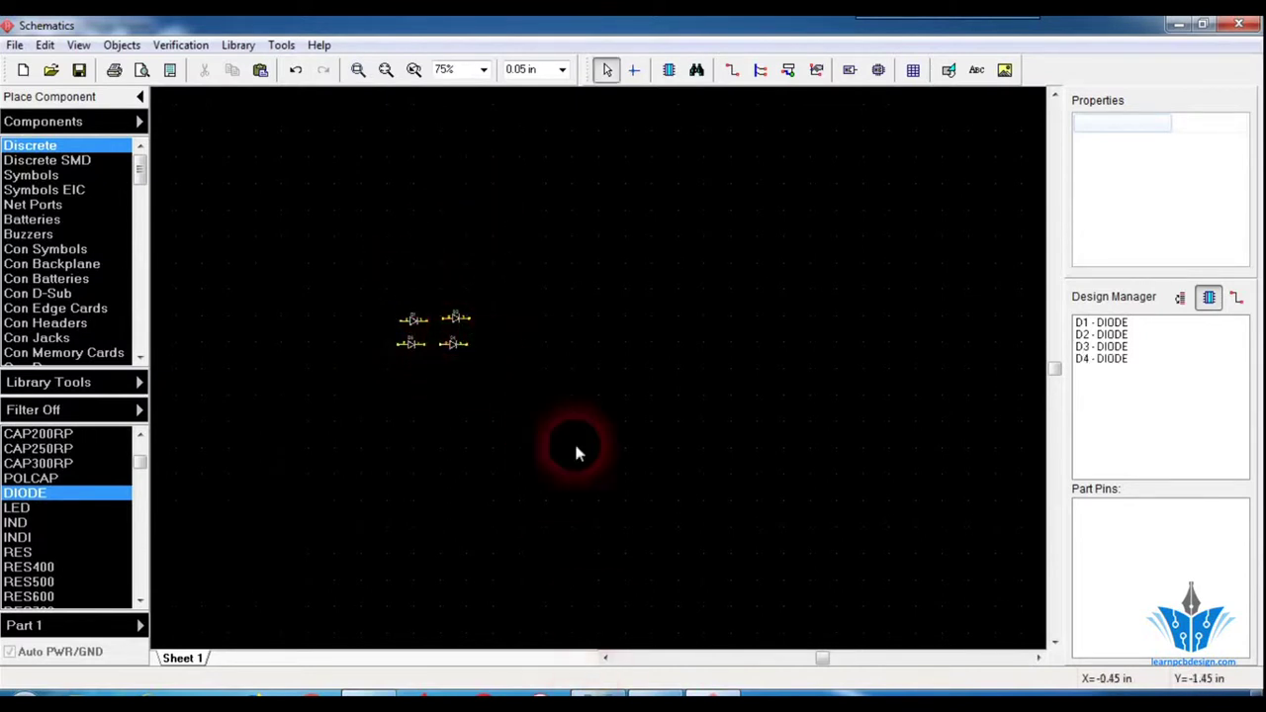
# Following the reference schematic, place one 1986717-2 connector from the Con TB Headers library to the left of the four diodes.
pyautogui.click(483, 70)
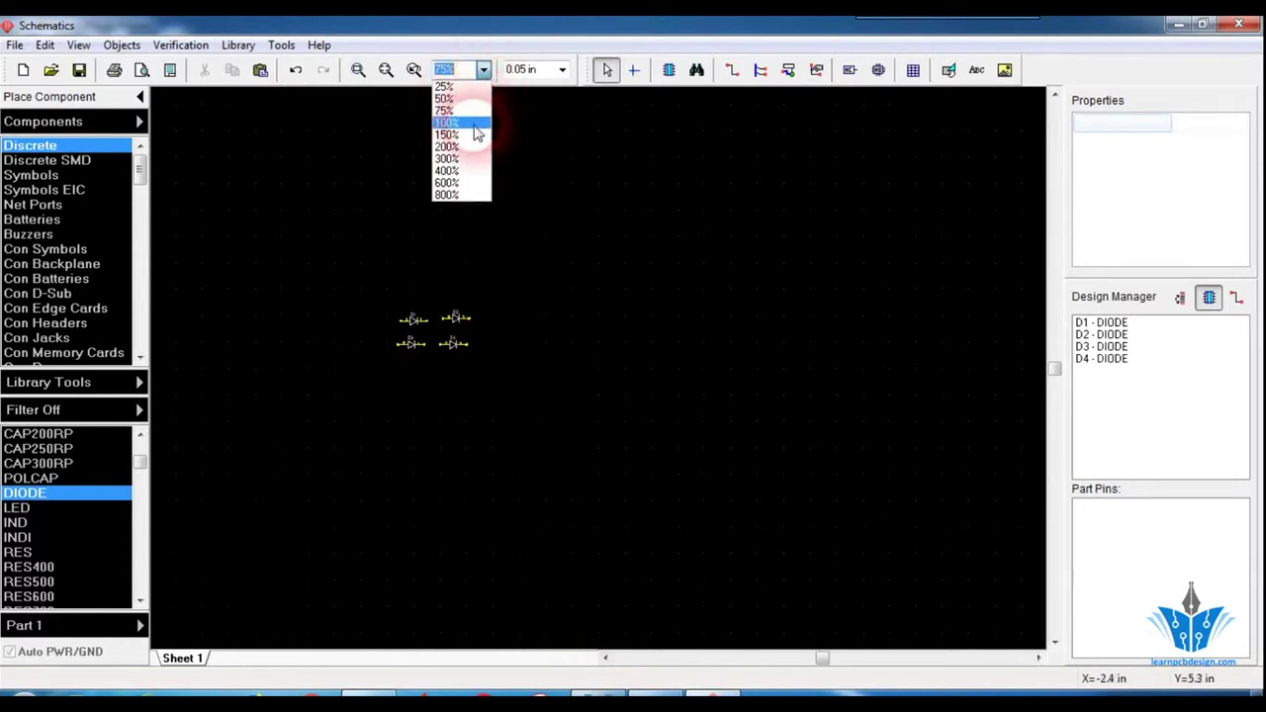
pyautogui.click(474, 124)
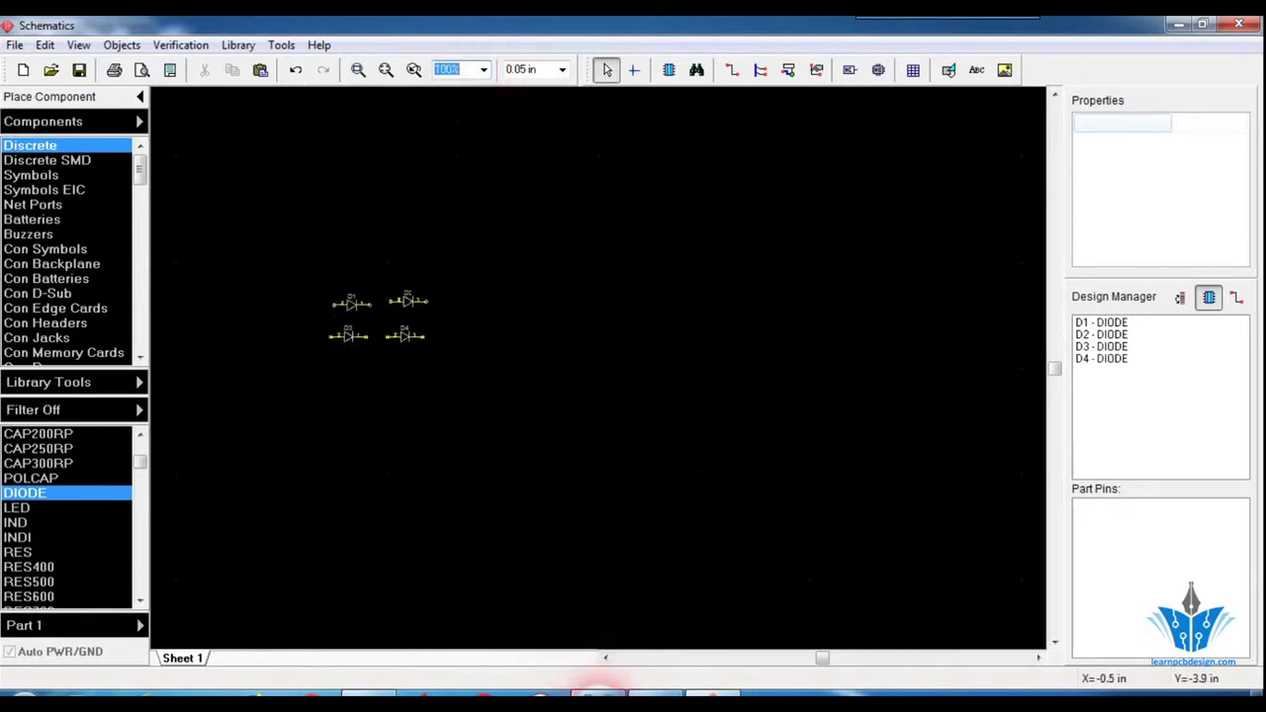
pyautogui.click(597, 693)
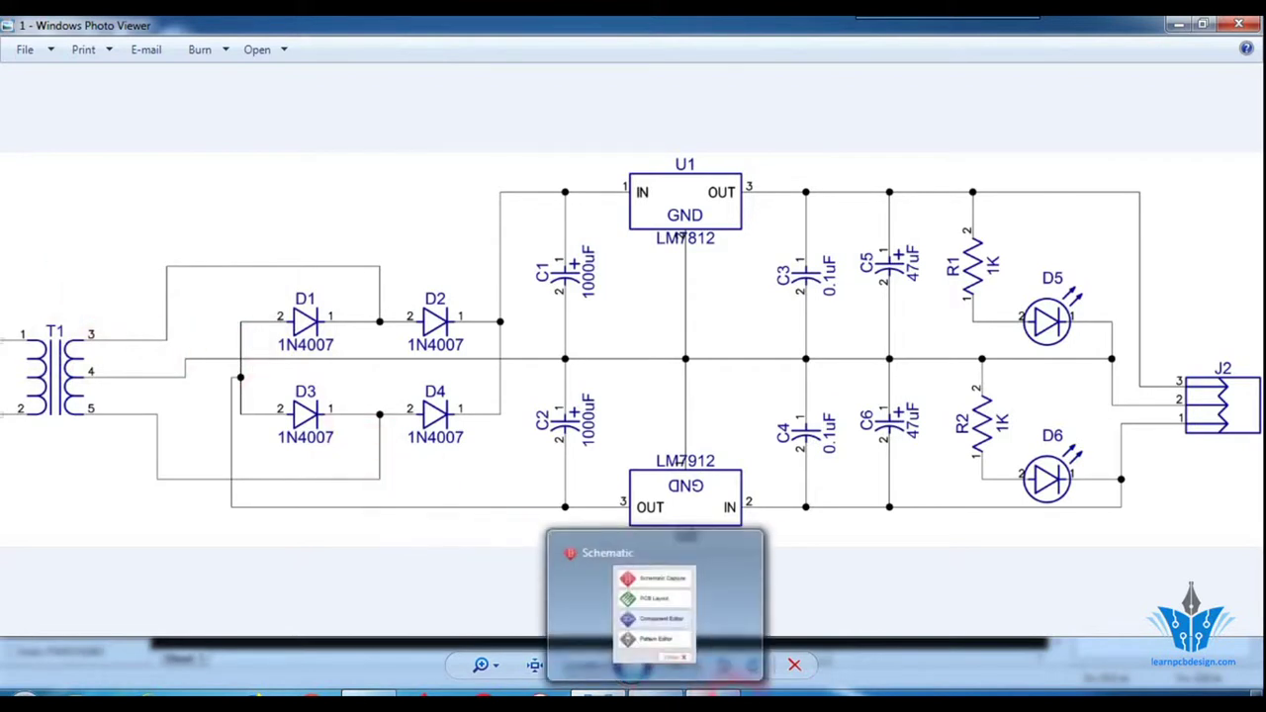
pyautogui.click(653, 603)
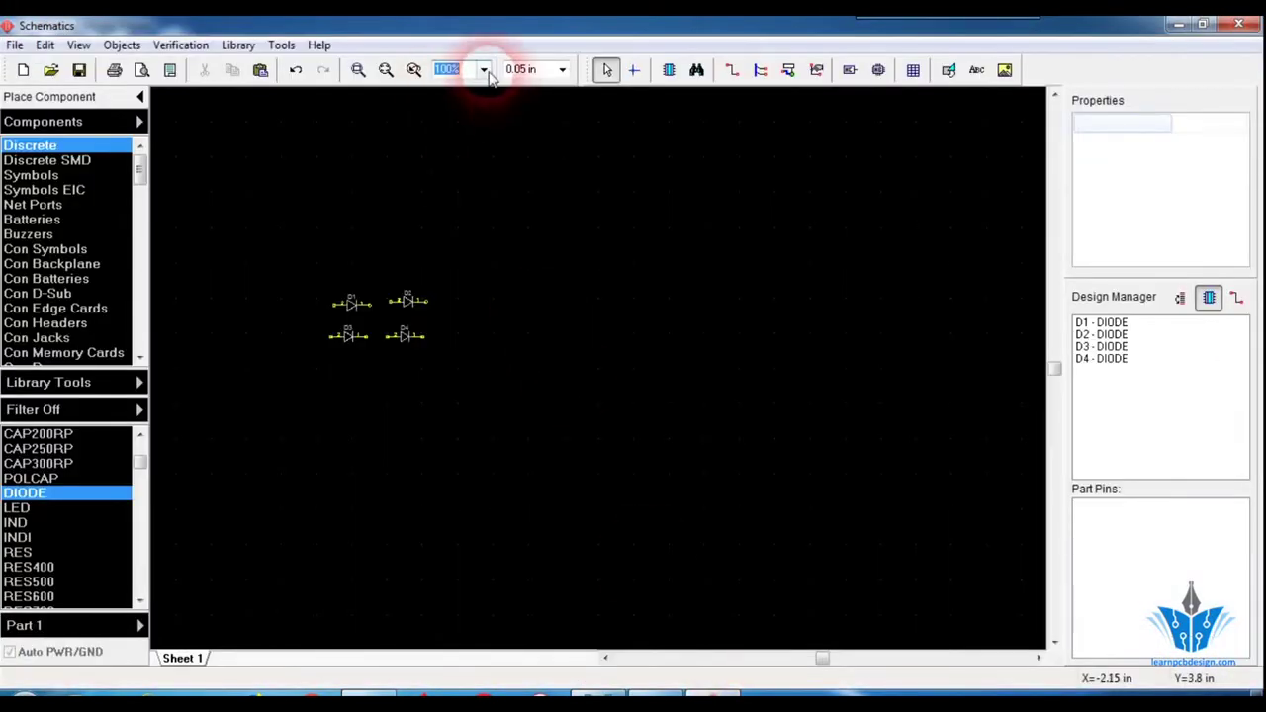
pyautogui.click(484, 69)
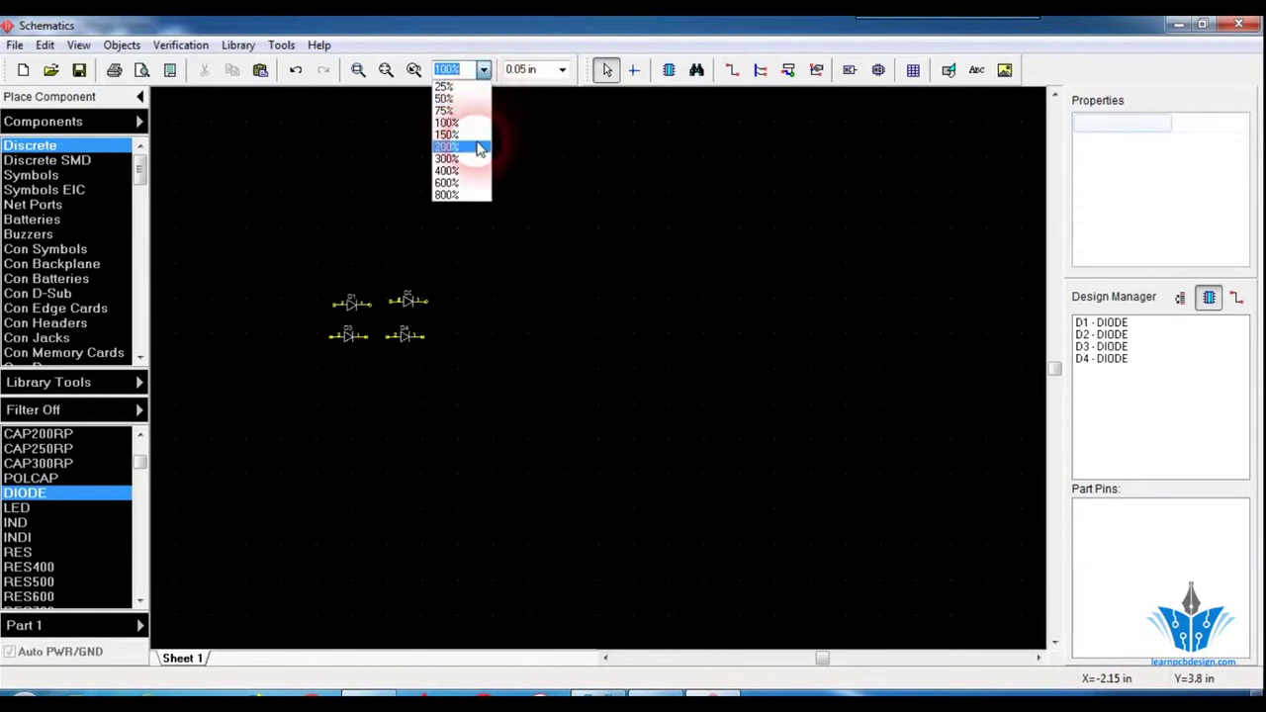
pyautogui.click(477, 146)
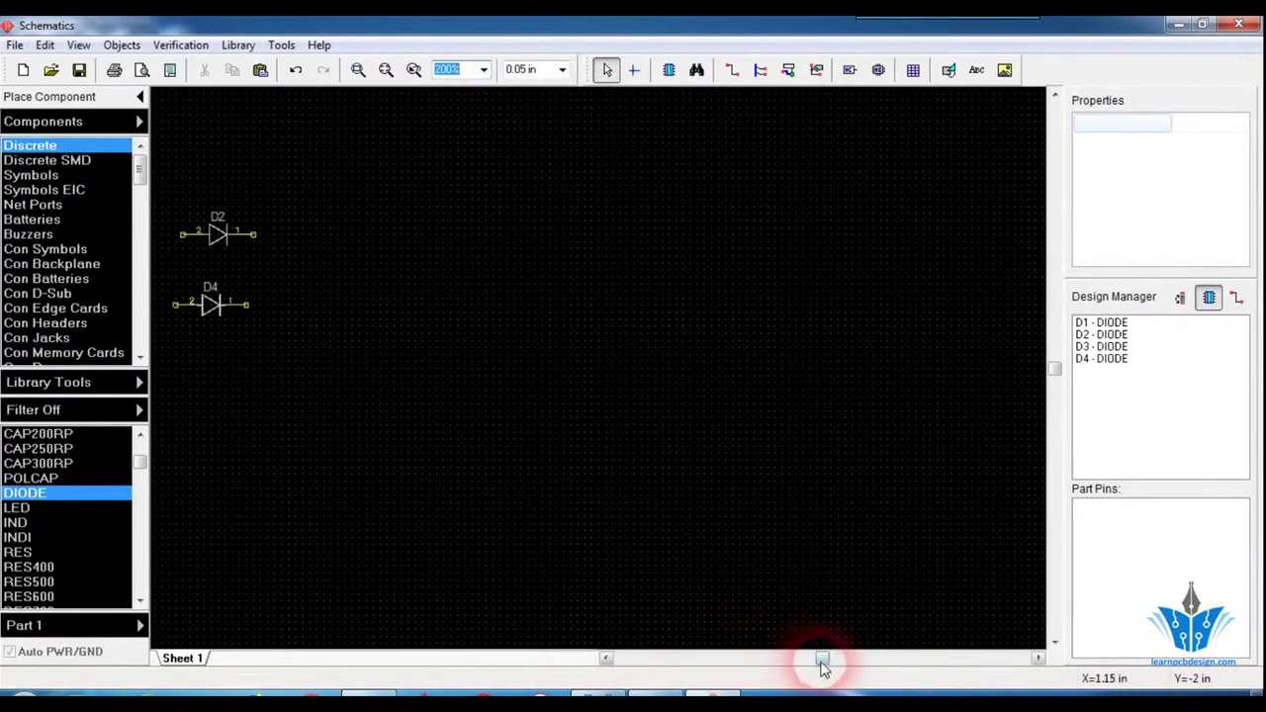
pyautogui.moveTo(823, 661); pyautogui.dragTo(755, 669)
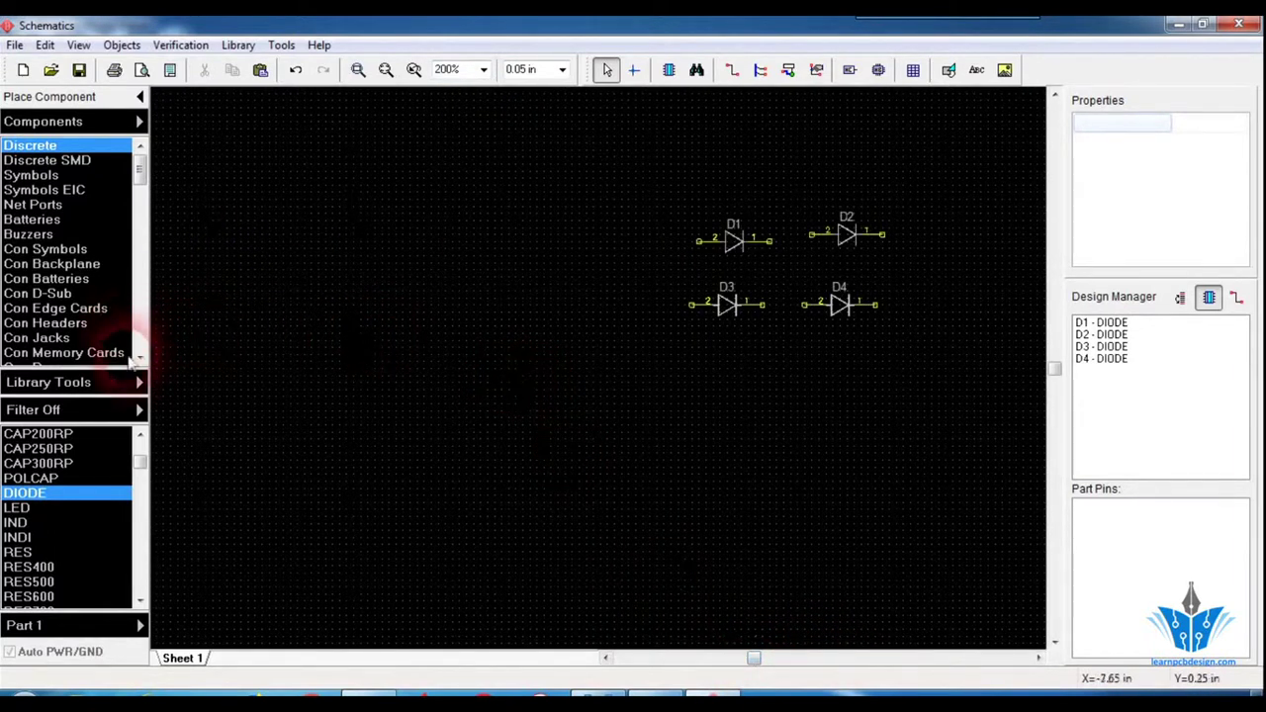
pyautogui.click(140, 359)
pyautogui.click(140, 359)
pyautogui.click(140, 358)
pyautogui.click(140, 358)
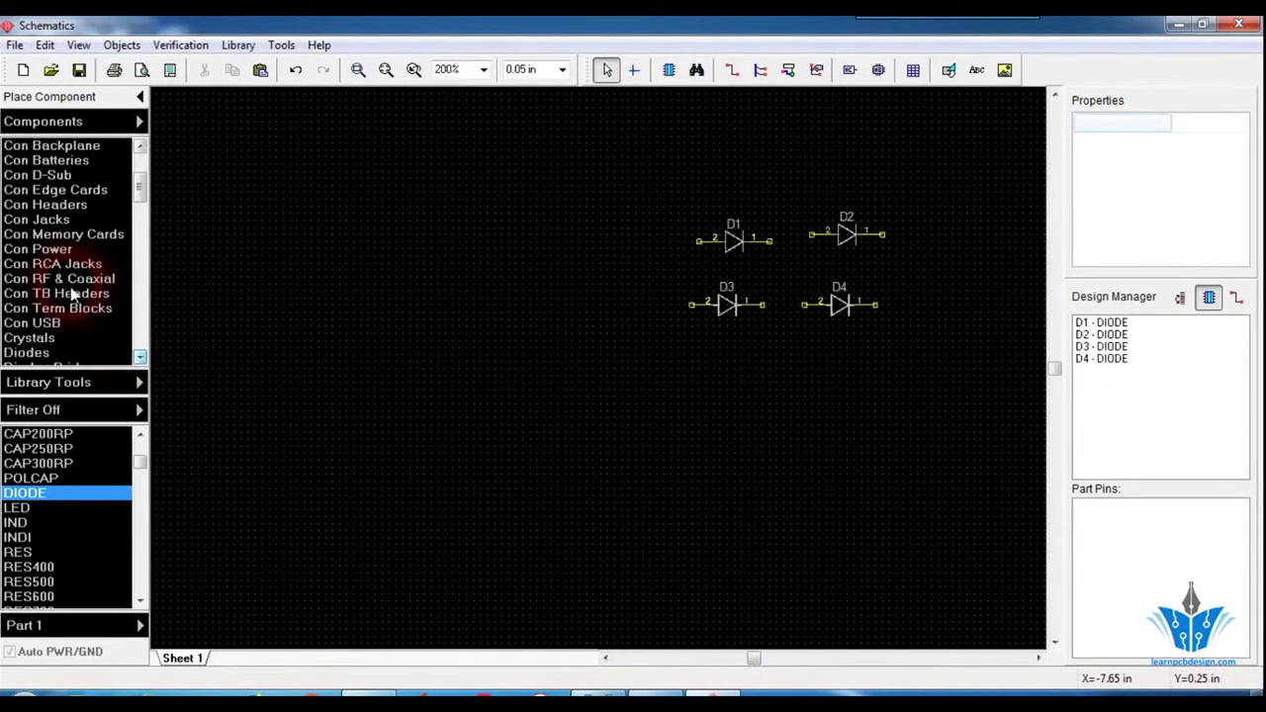
pyautogui.click(71, 293)
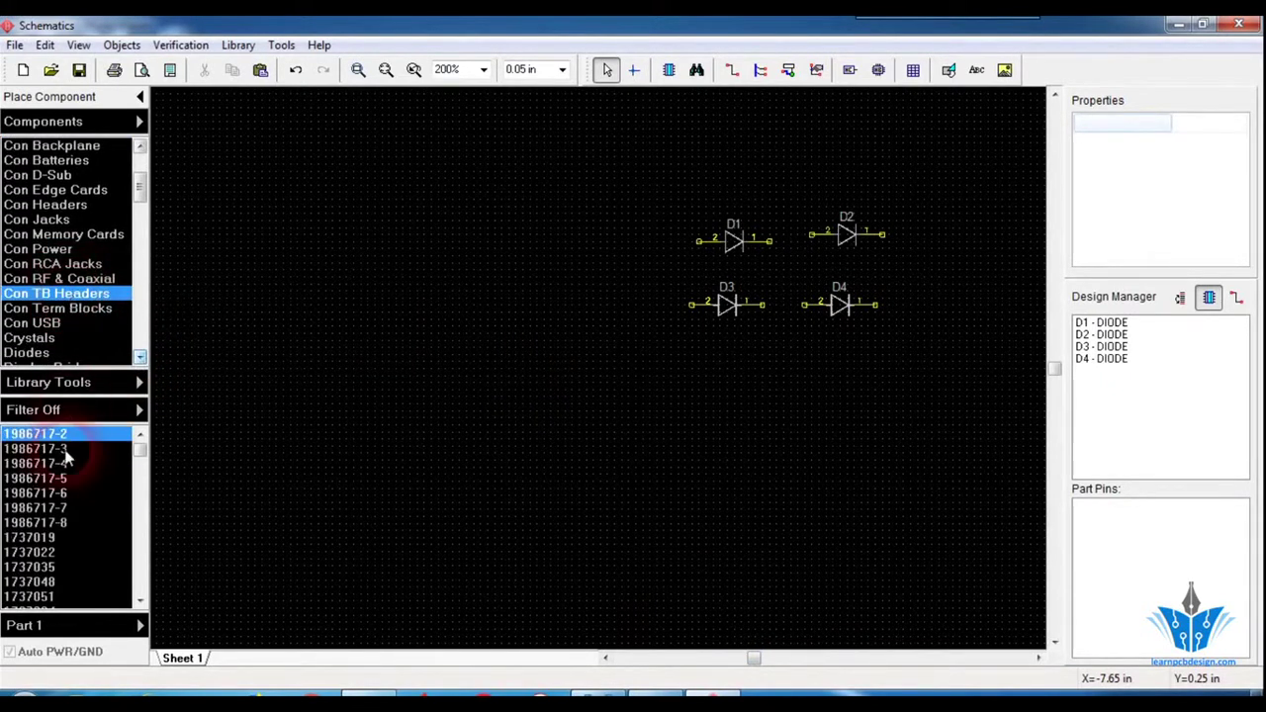
pyautogui.moveTo(70, 432)
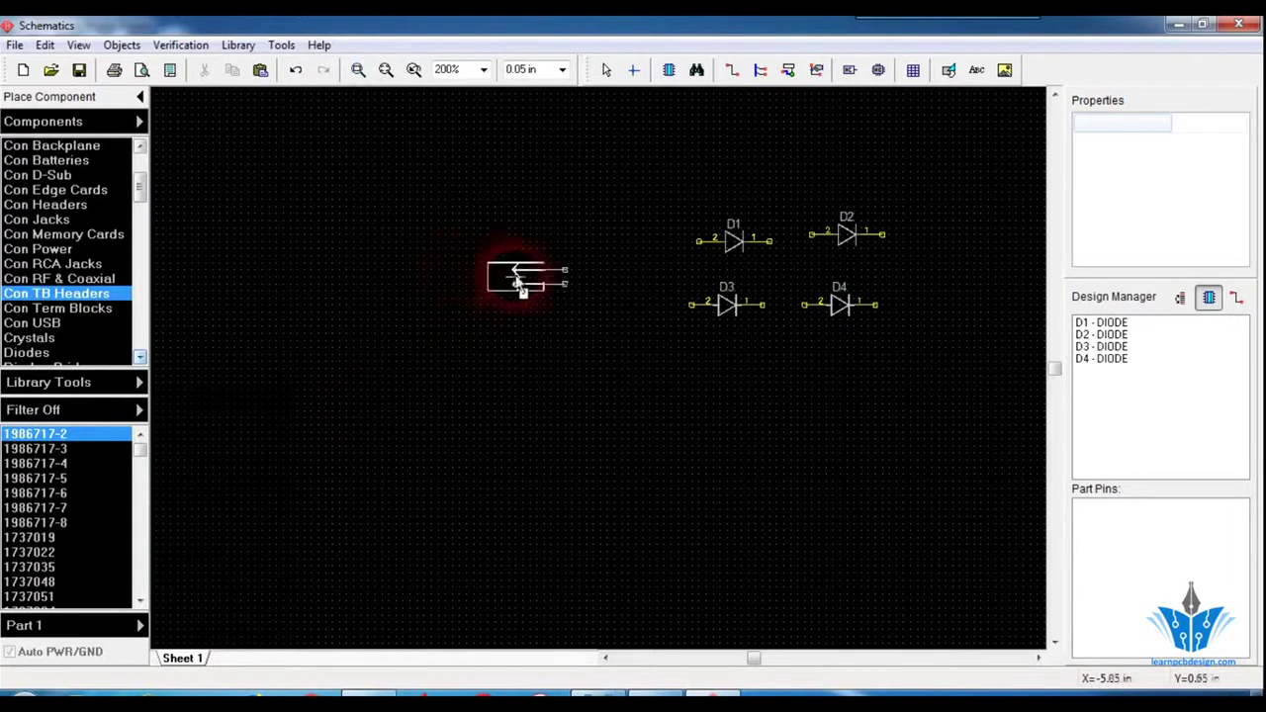
pyautogui.click(545, 273)
pyautogui.rightClick(531, 465)
# Inspect the pattern attached to connector J1, copy its name TBH-1x2/3.5/6x3, and close the Attached Pattern dialog.
pyautogui.click(545, 269)
pyautogui.rightClick(546, 271)
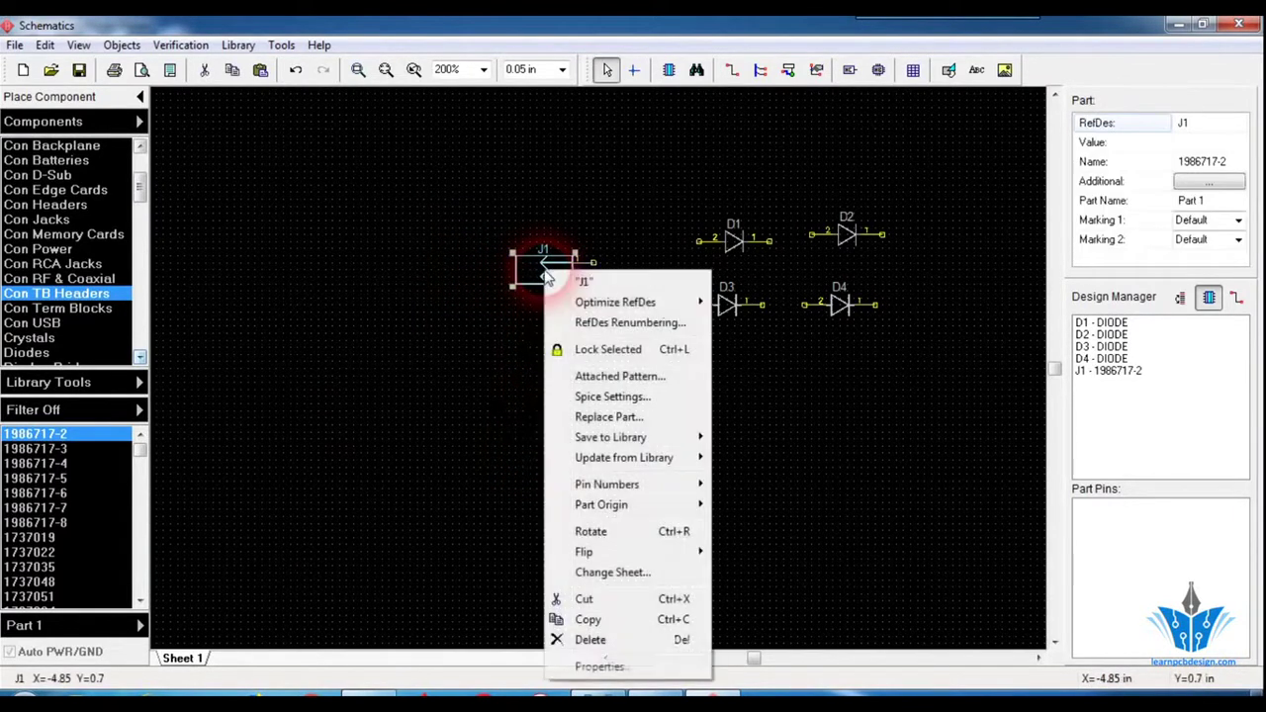
pyautogui.click(621, 377)
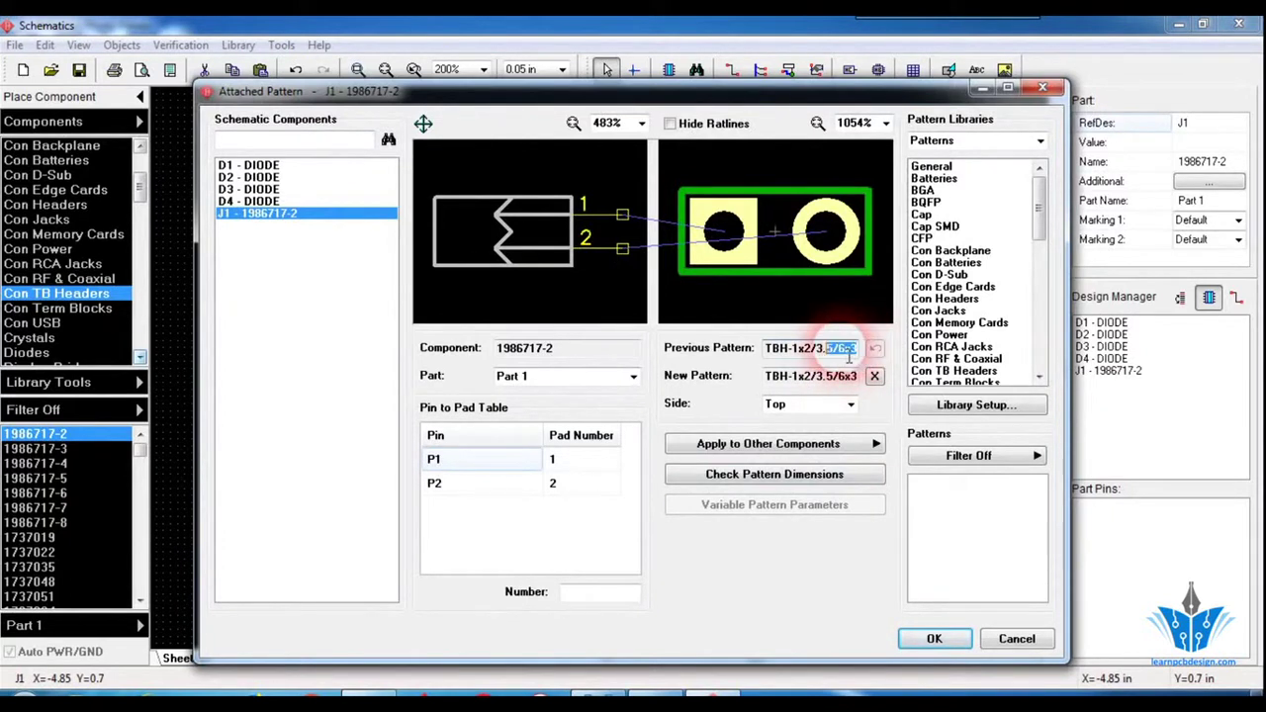
pyautogui.doubleClick(779, 349)
pyautogui.hotkey('ctrl', 'c')
pyautogui.rightClick(778, 358)
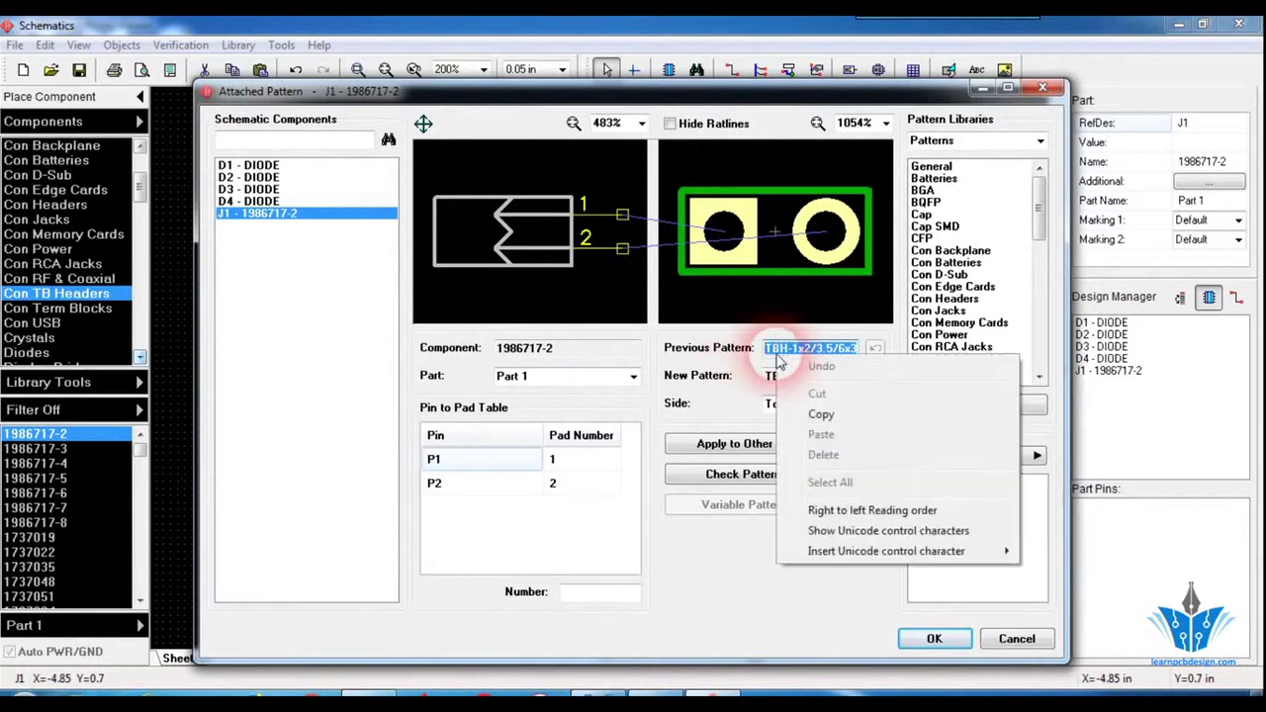
pyautogui.click(820, 415)
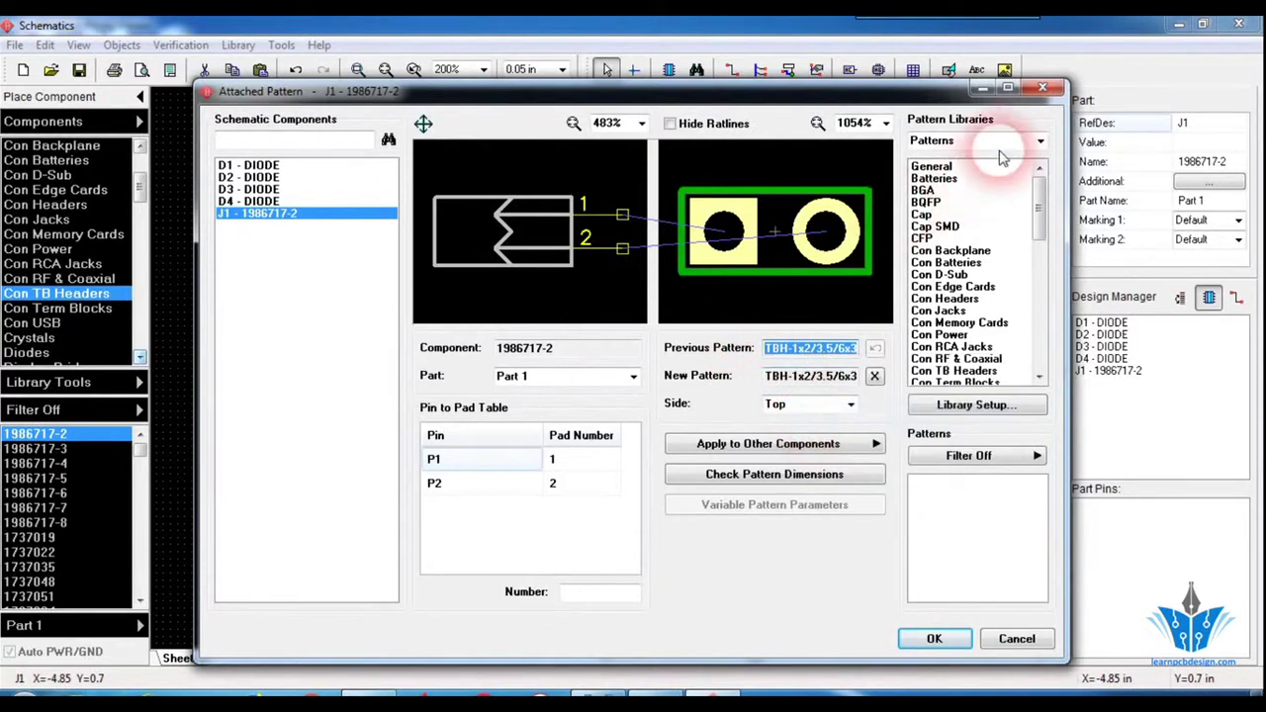
pyautogui.click(1042, 87)
# Switch to the Pattern Editor and search all libraries for the pattern named TBH-1x2/3.5/6x3.
pyautogui.click(281, 44)
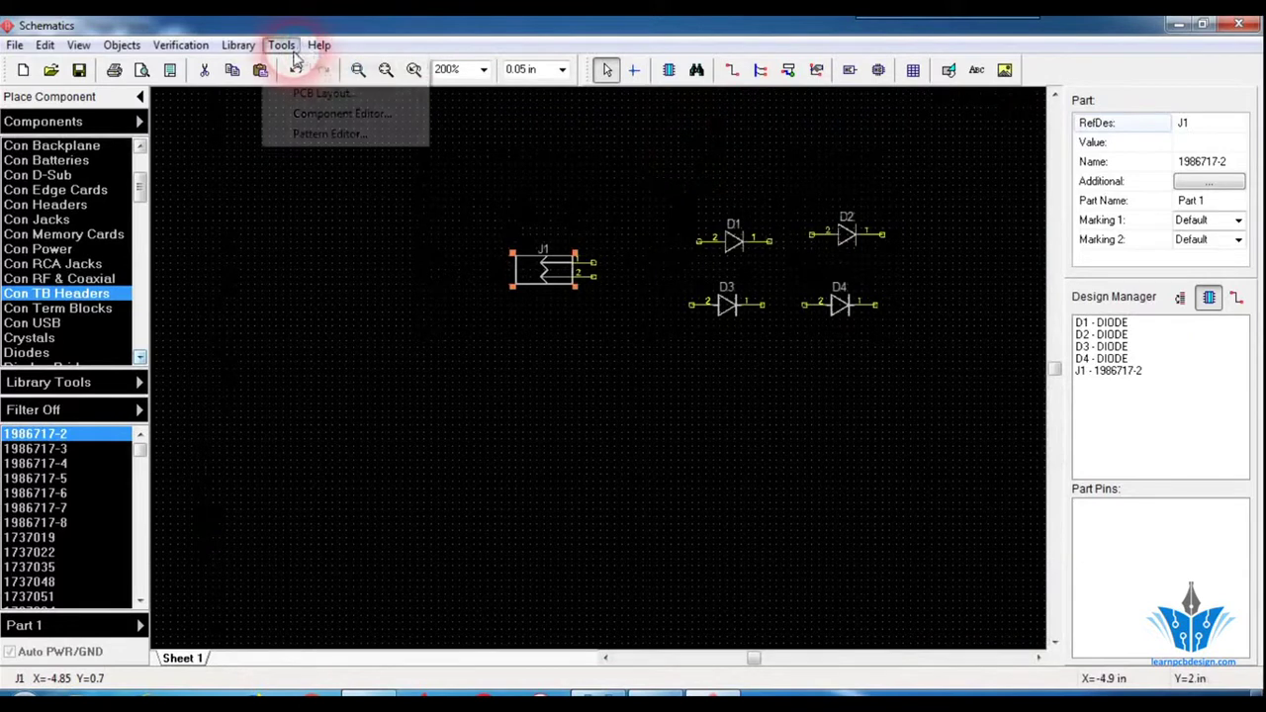
pyautogui.click(309, 135)
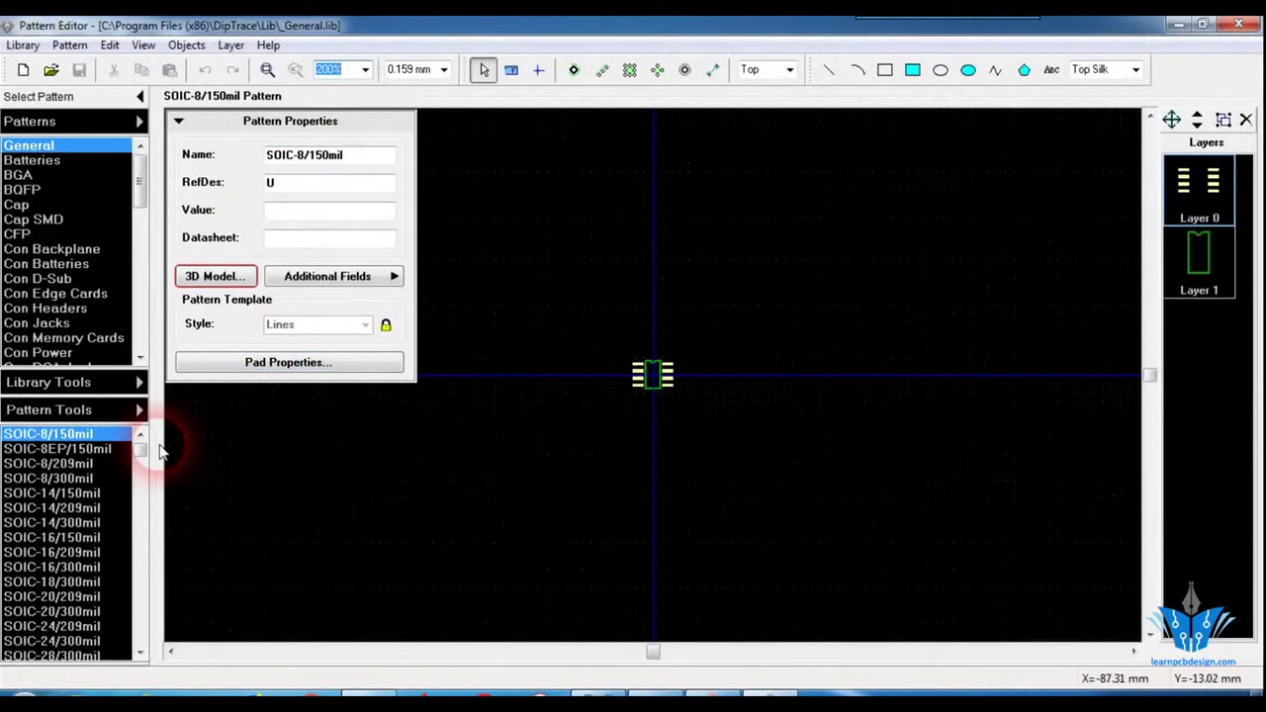
pyautogui.click(139, 382)
pyautogui.click(141, 414)
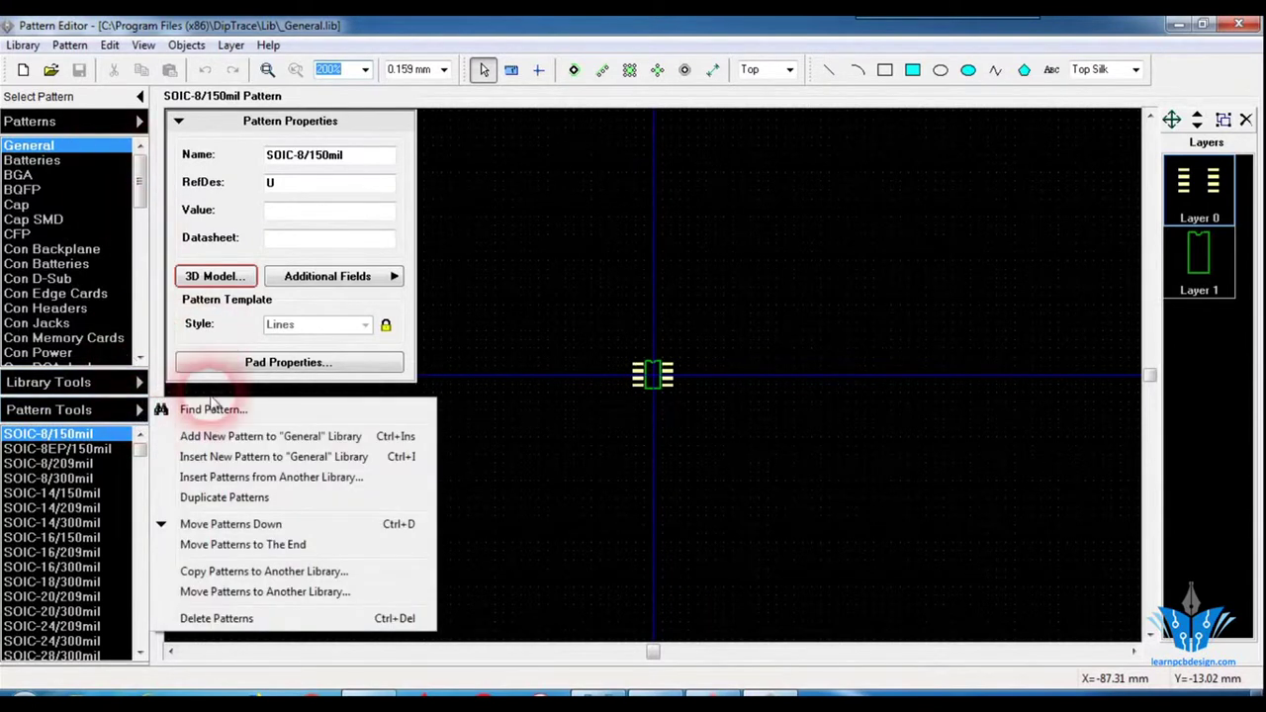
pyautogui.click(210, 409)
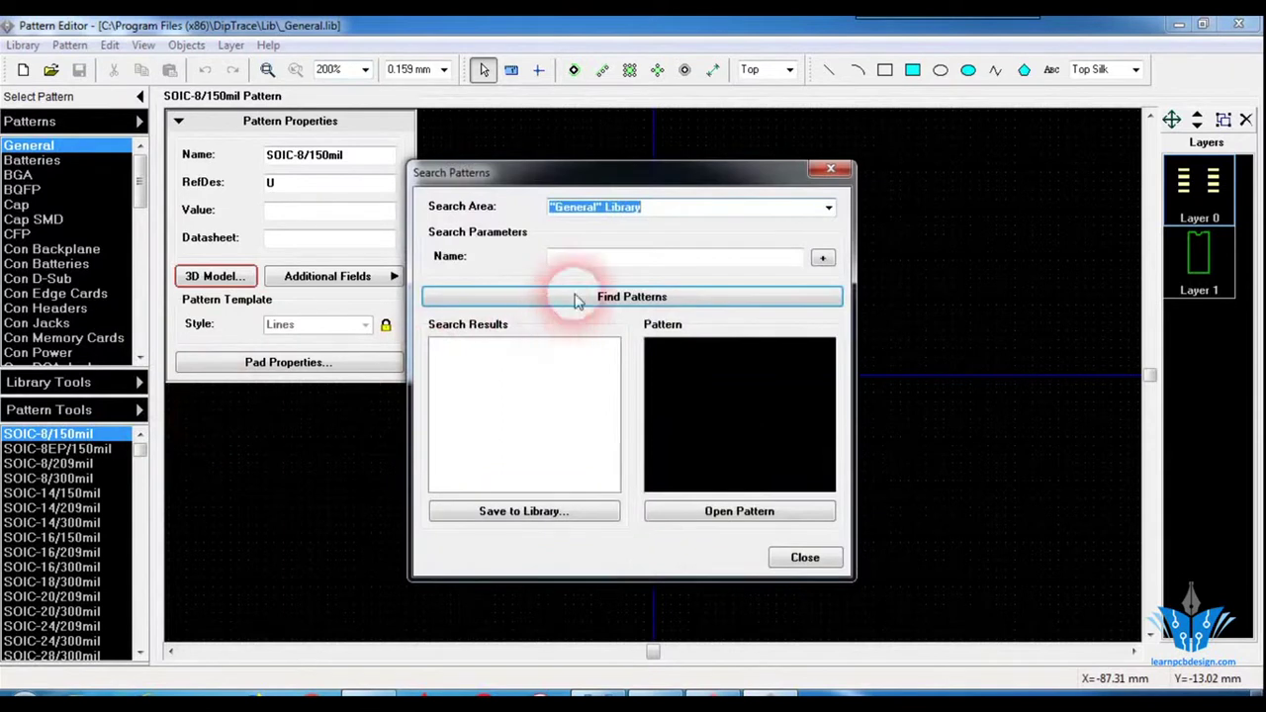
pyautogui.click(829, 208)
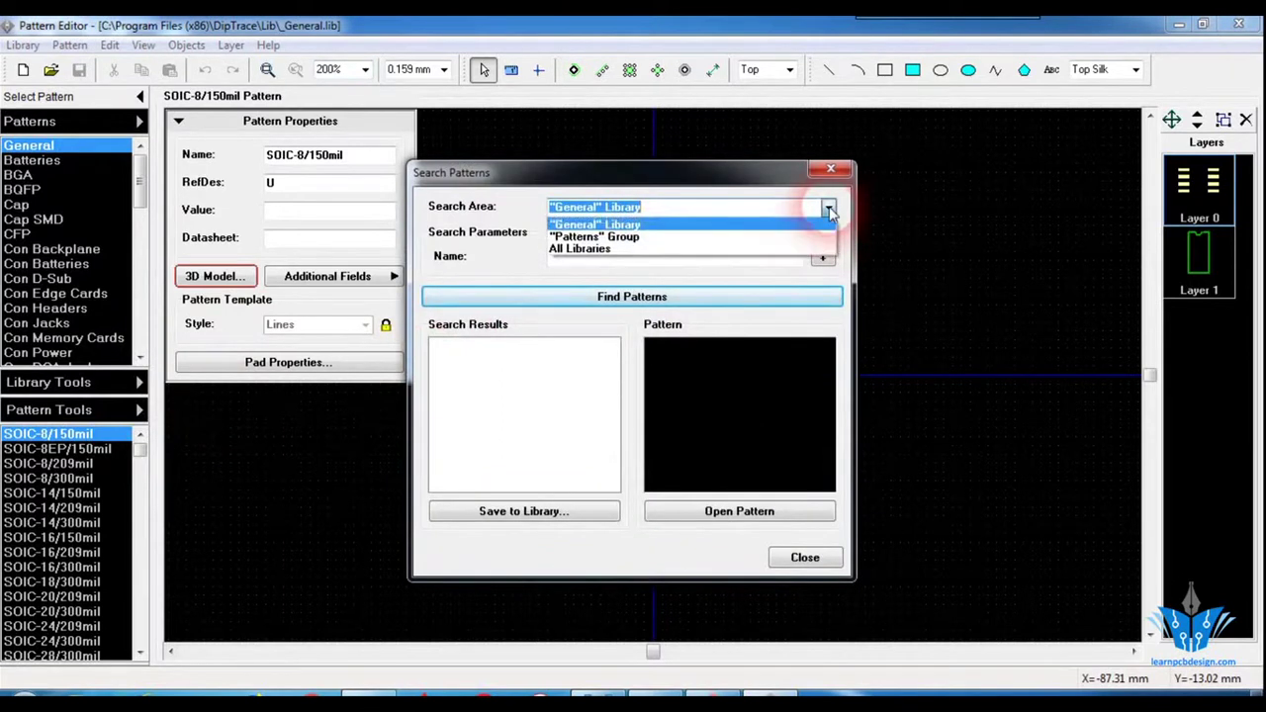
pyautogui.click(805, 250)
pyautogui.click(778, 260)
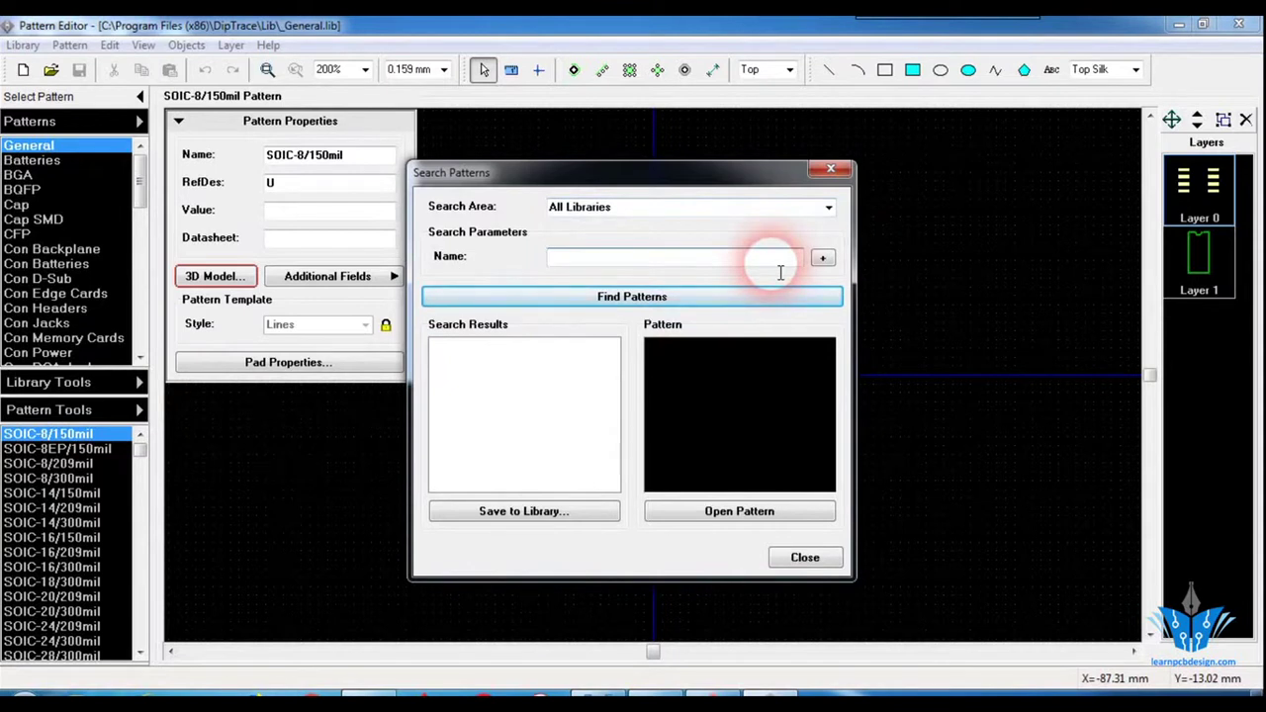
pyautogui.hotkey('ctrl', 'v')
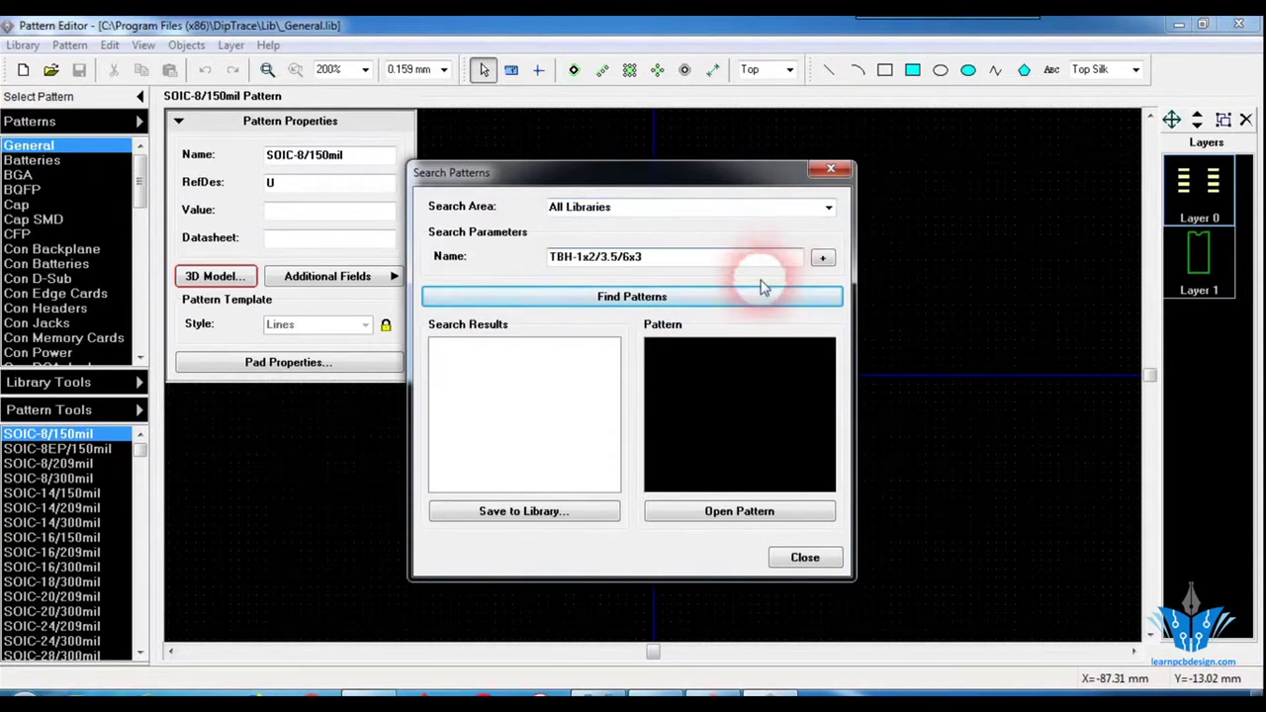
pyautogui.click(758, 295)
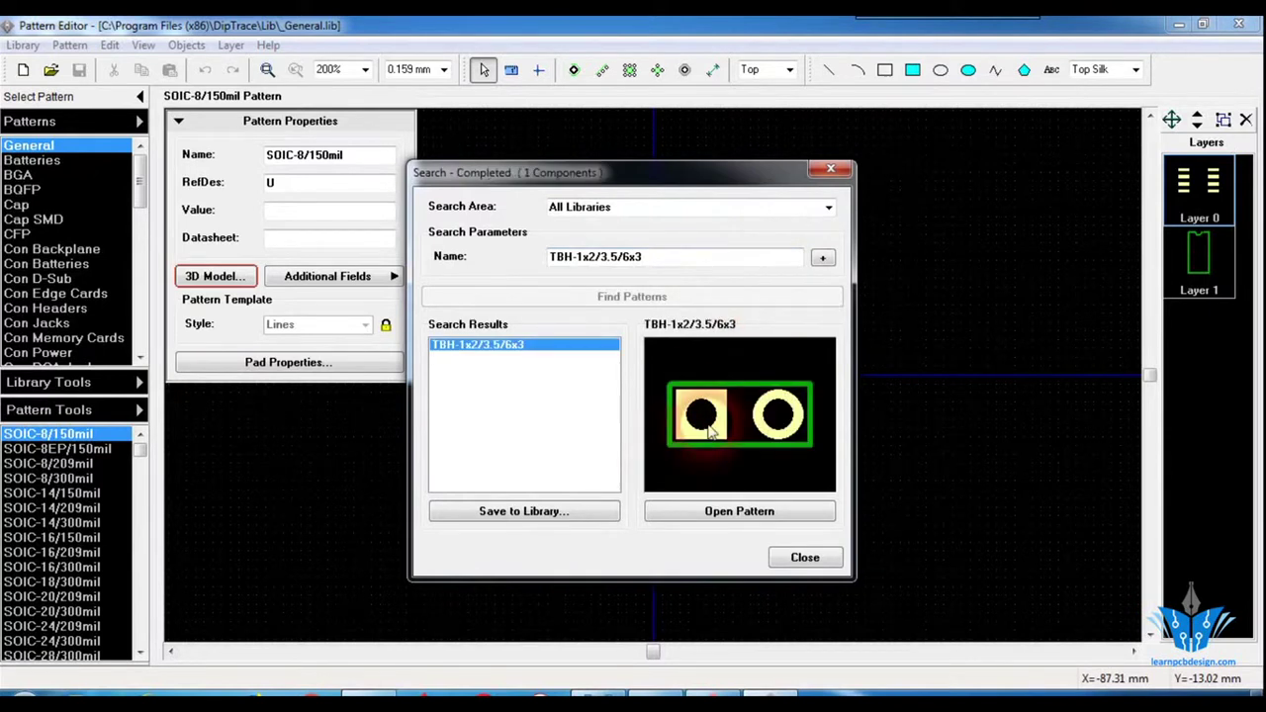
# Open the found TBH-1x2/3.5/6x3 pattern and examine its pads and outline at 300% zoom.
pyautogui.click(719, 519)
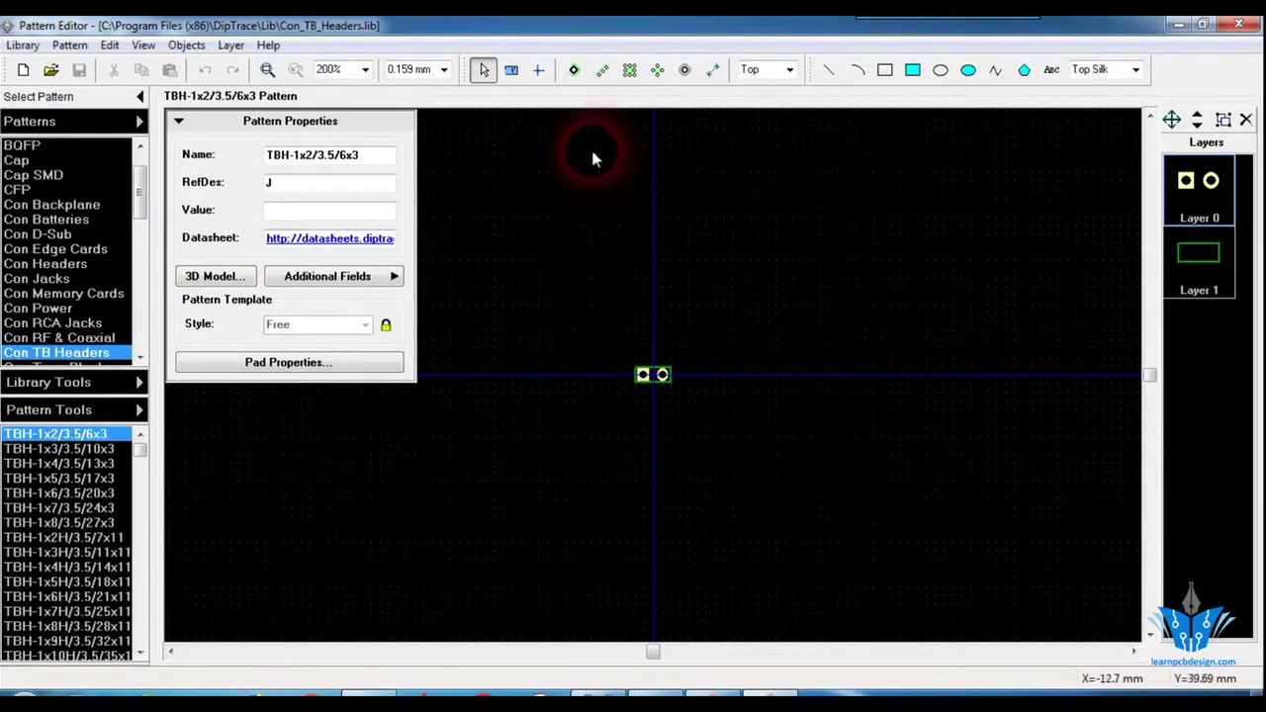
pyautogui.click(366, 73)
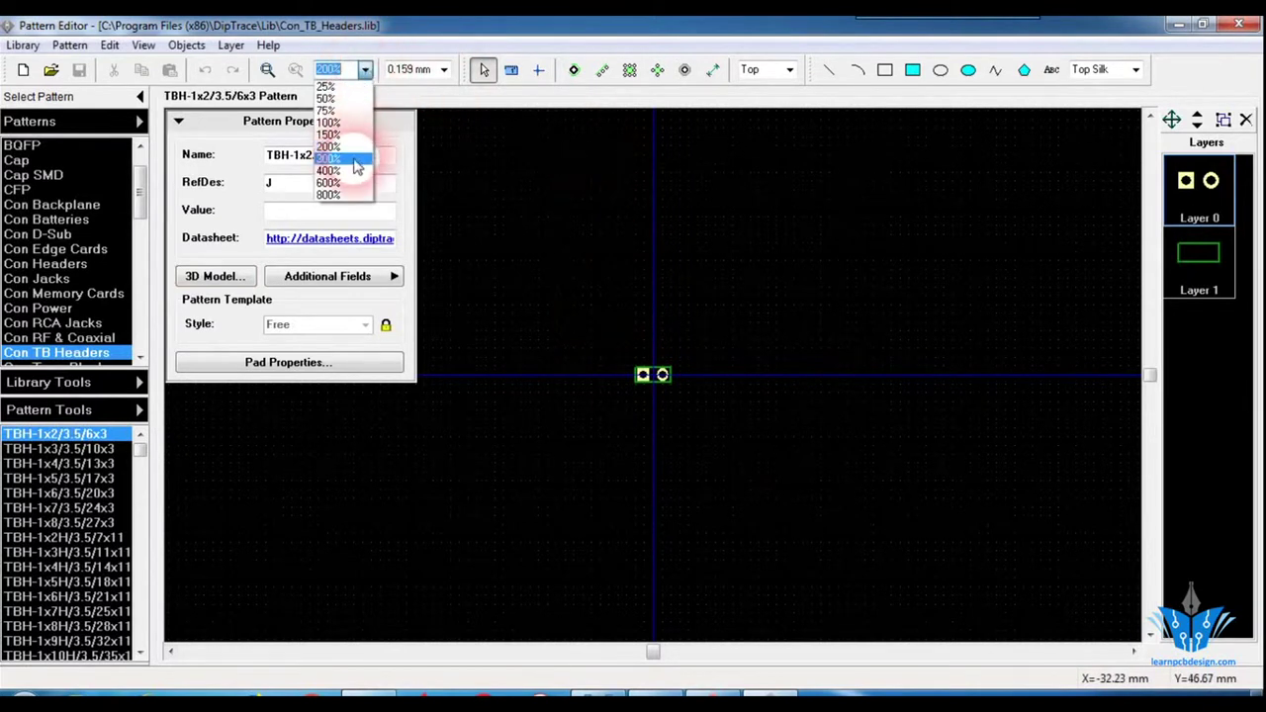
pyautogui.click(365, 156)
pyautogui.click(580, 290)
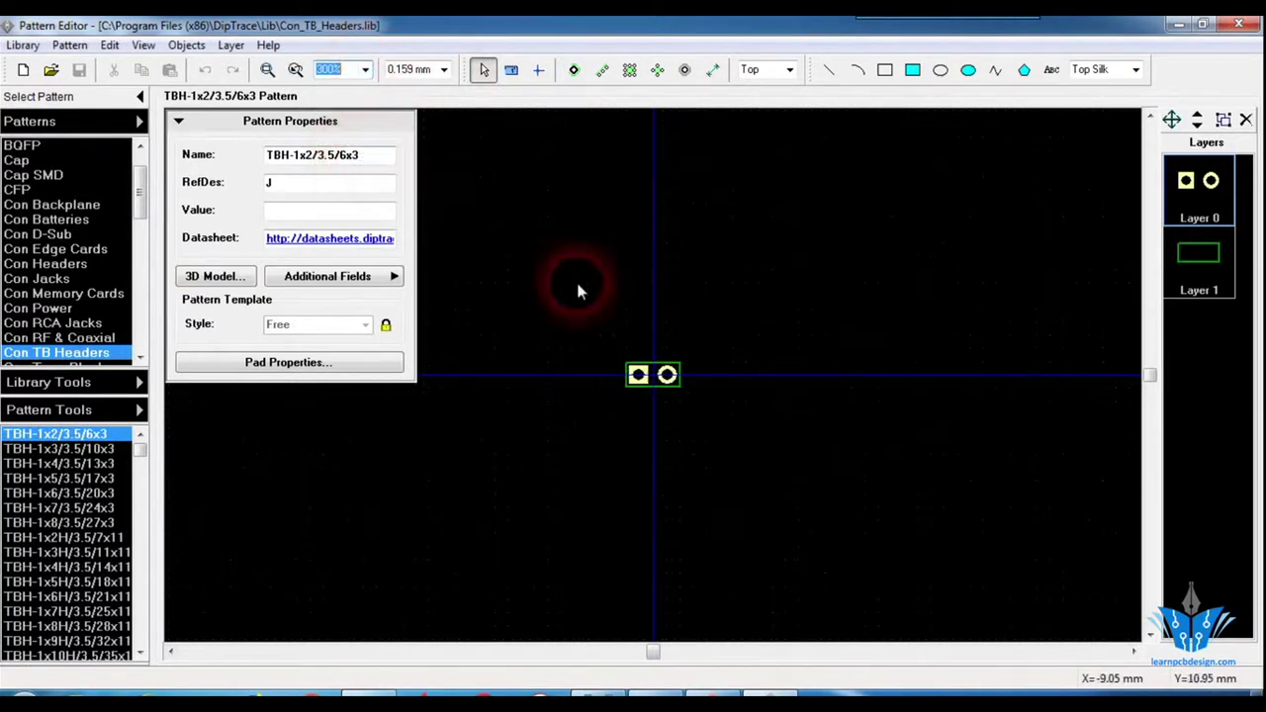
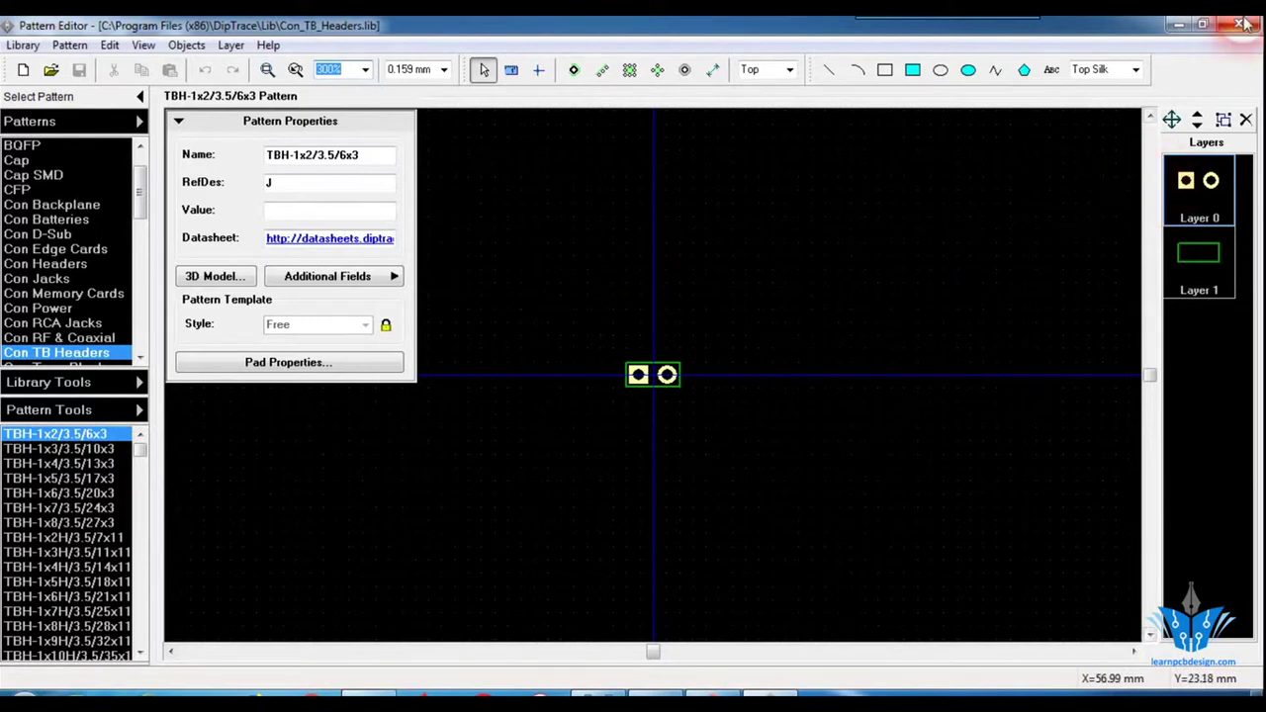
# Close the Pattern Editor and move connector J1 slightly closer to the diodes in the schematic.
pyautogui.click(1245, 24)
pyautogui.click(539, 269)
pyautogui.moveTo(539, 267); pyautogui.dragTo(561, 272)
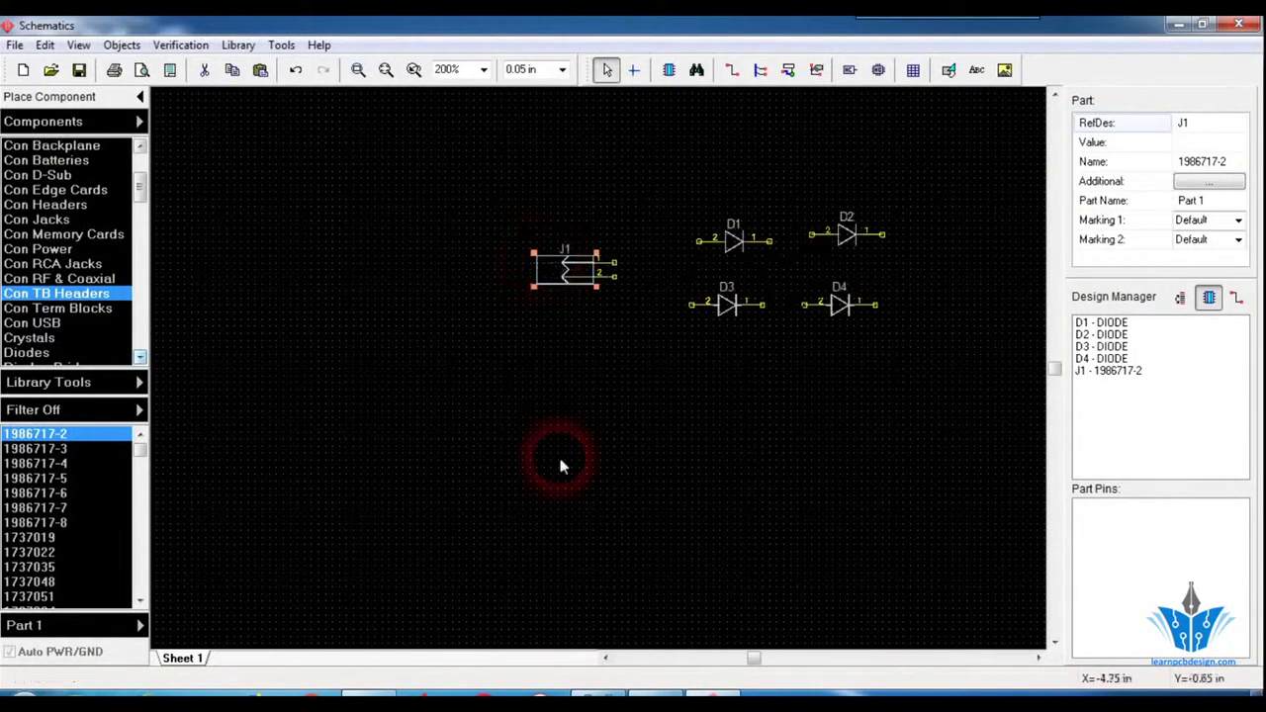
# Check the reference schematic for the regulator, and filter the components in all libraries by the name LM7812.
pyautogui.click(614, 693)
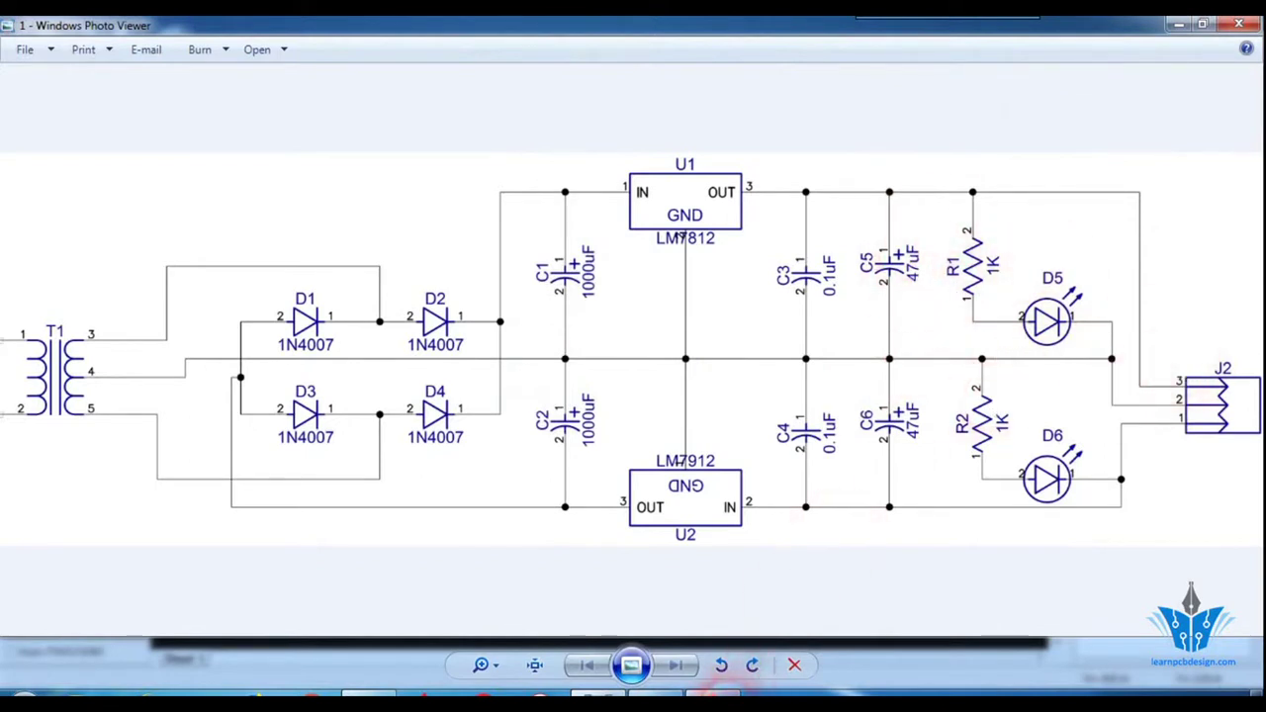
pyautogui.moveTo(716, 695)
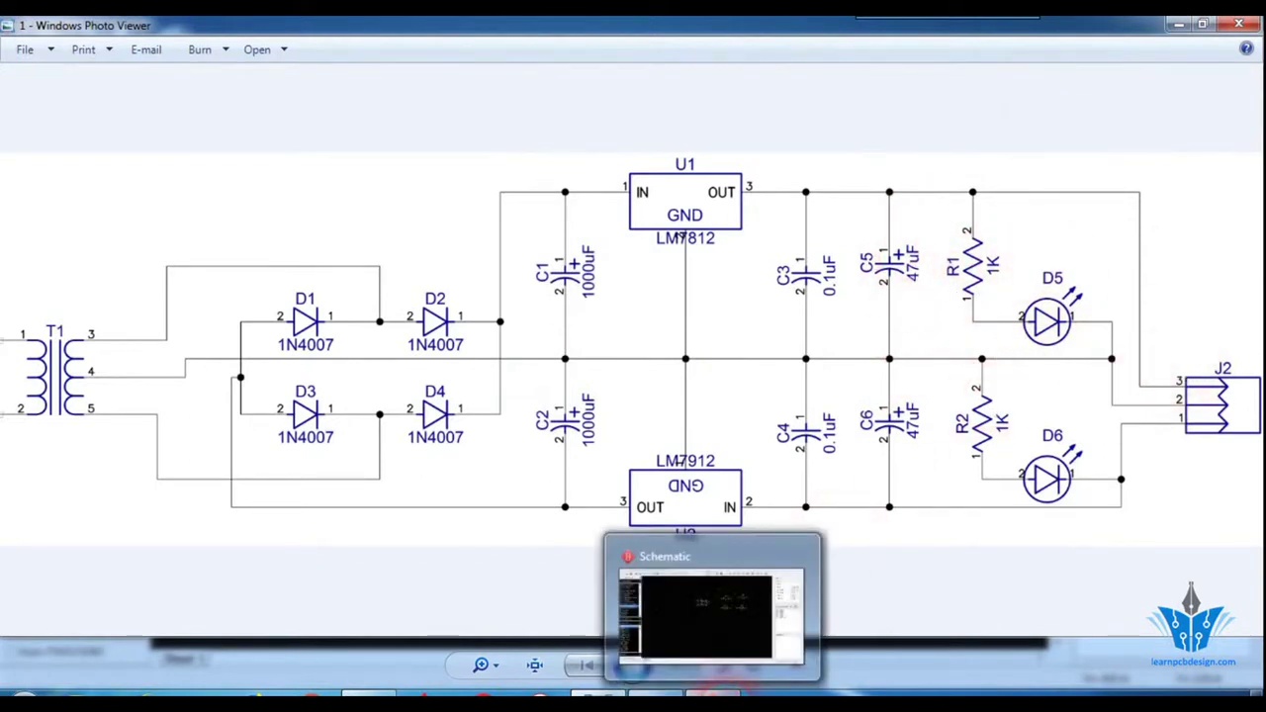
pyautogui.click(634, 668)
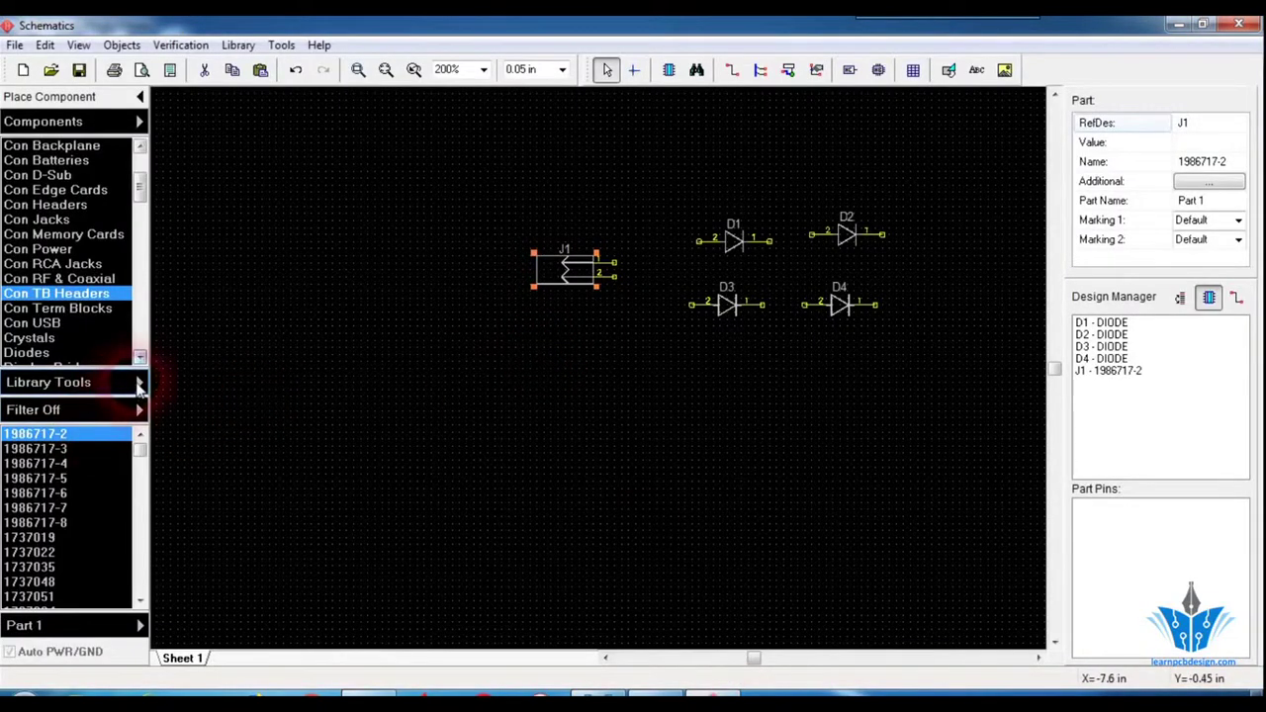
pyautogui.click(139, 388)
pyautogui.click(139, 416)
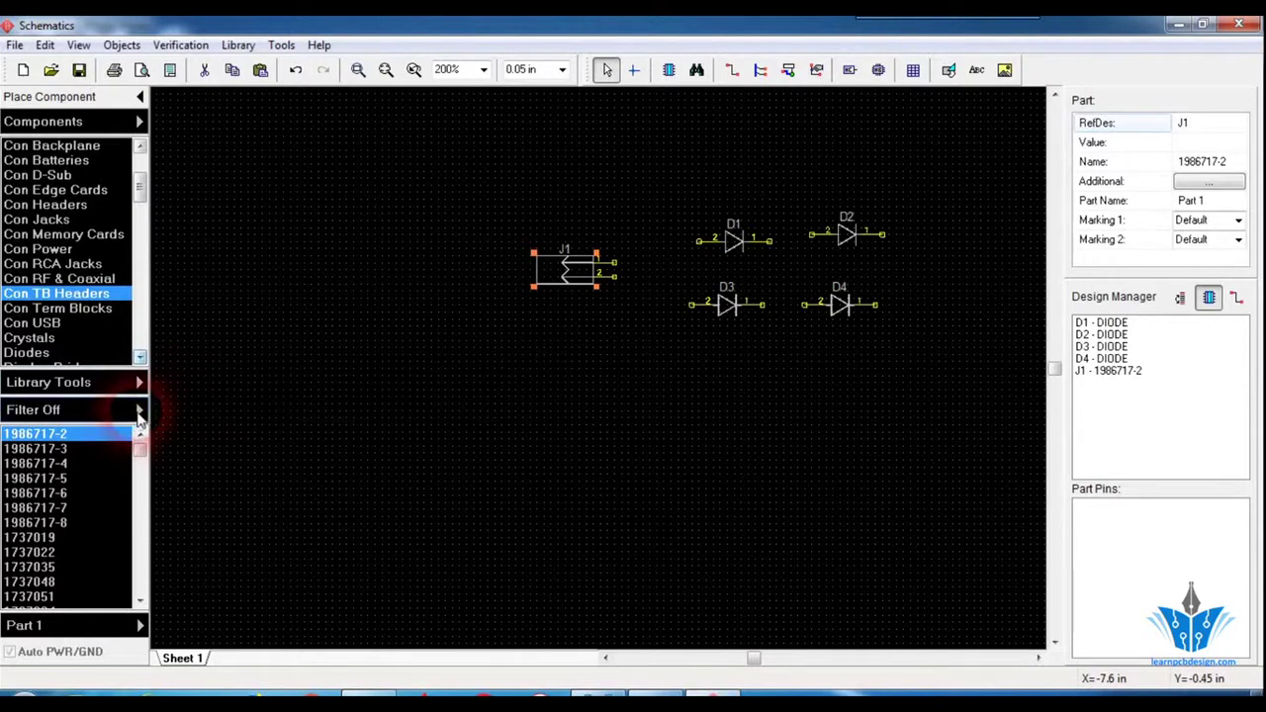
pyautogui.click(482, 448)
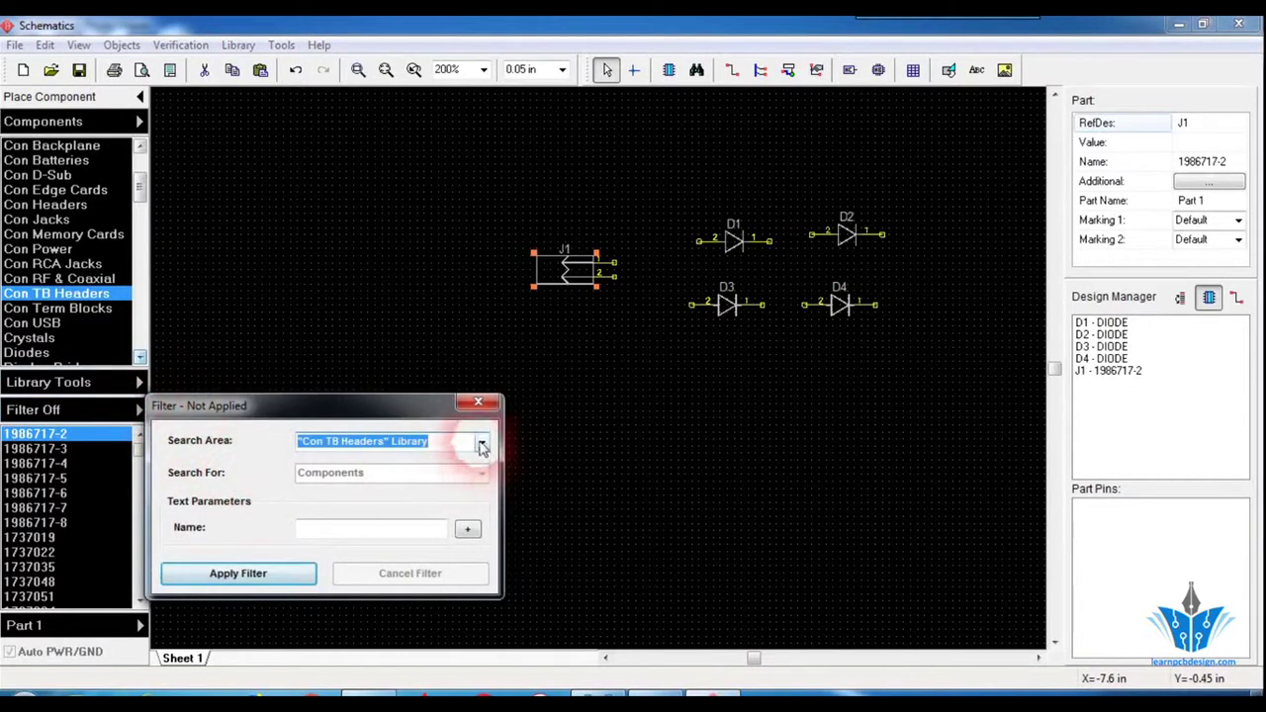
pyautogui.click(455, 483)
pyautogui.click(420, 534)
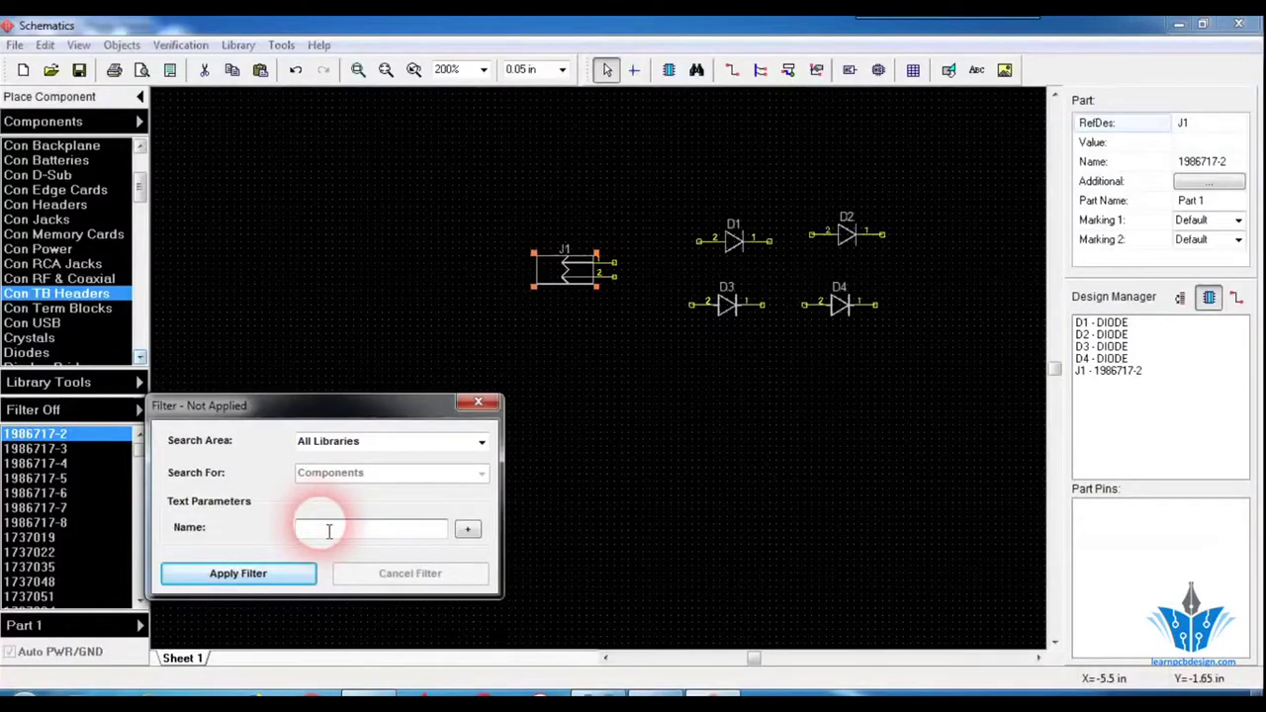
pyautogui.write('LM7812')
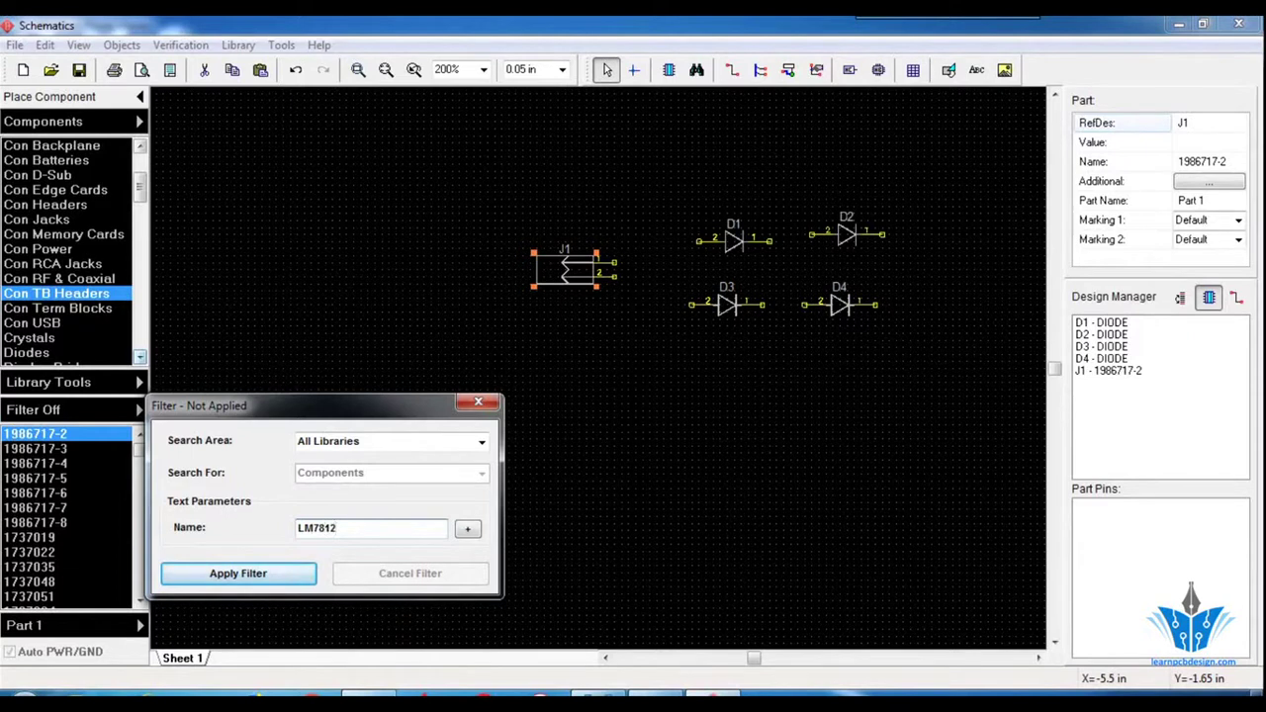
pyautogui.click(207, 582)
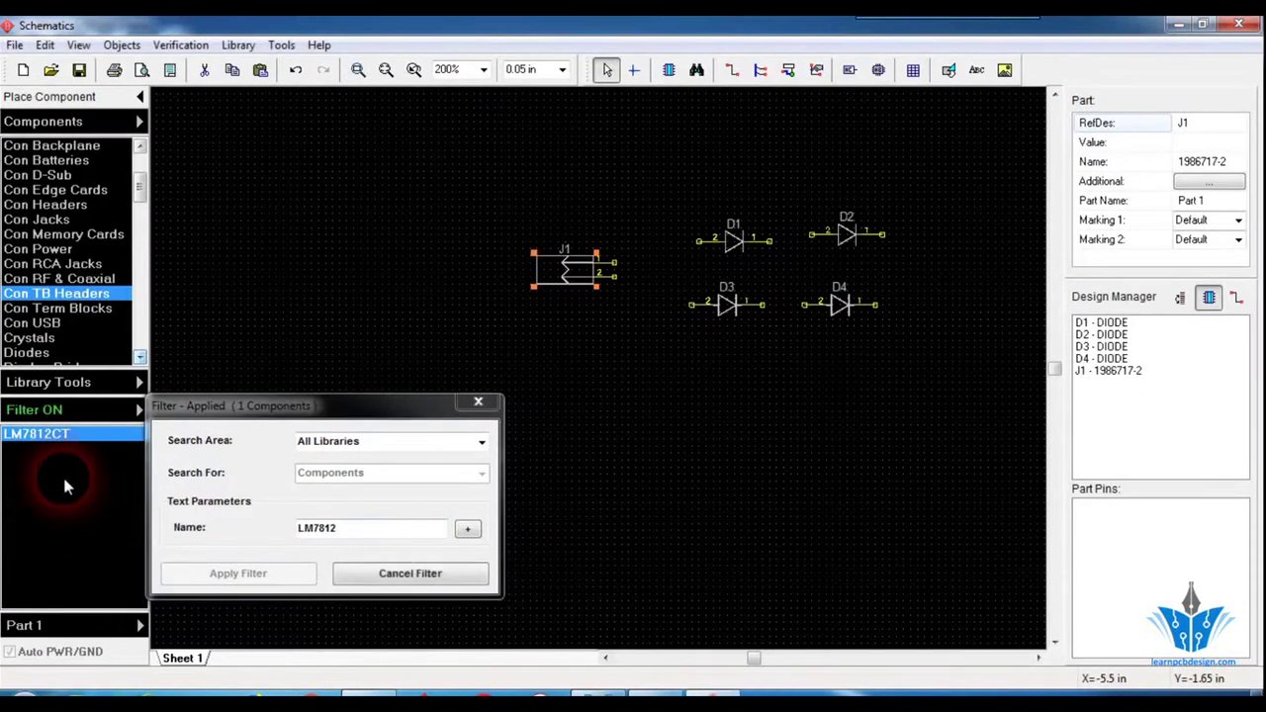
# Place the filtered LM7812CT regulator in the schematic beside diode D2, on the side away from D1.
pyautogui.click(478, 403)
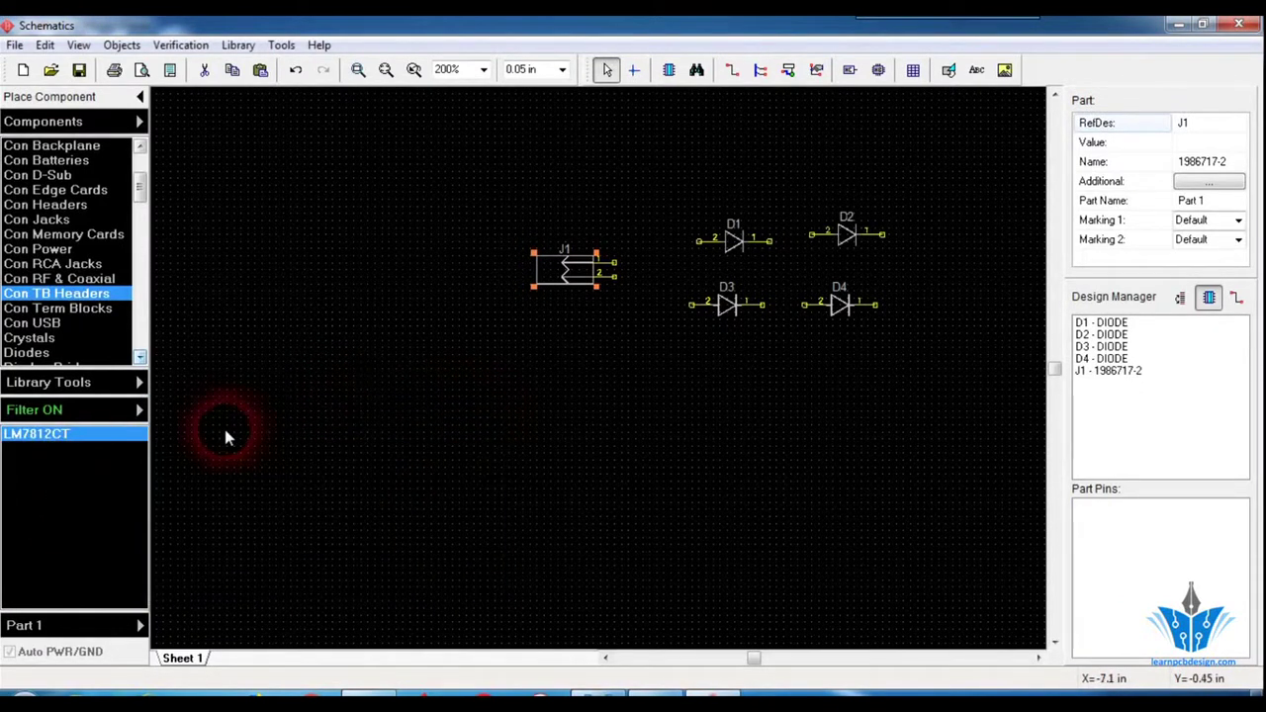
pyautogui.click(115, 439)
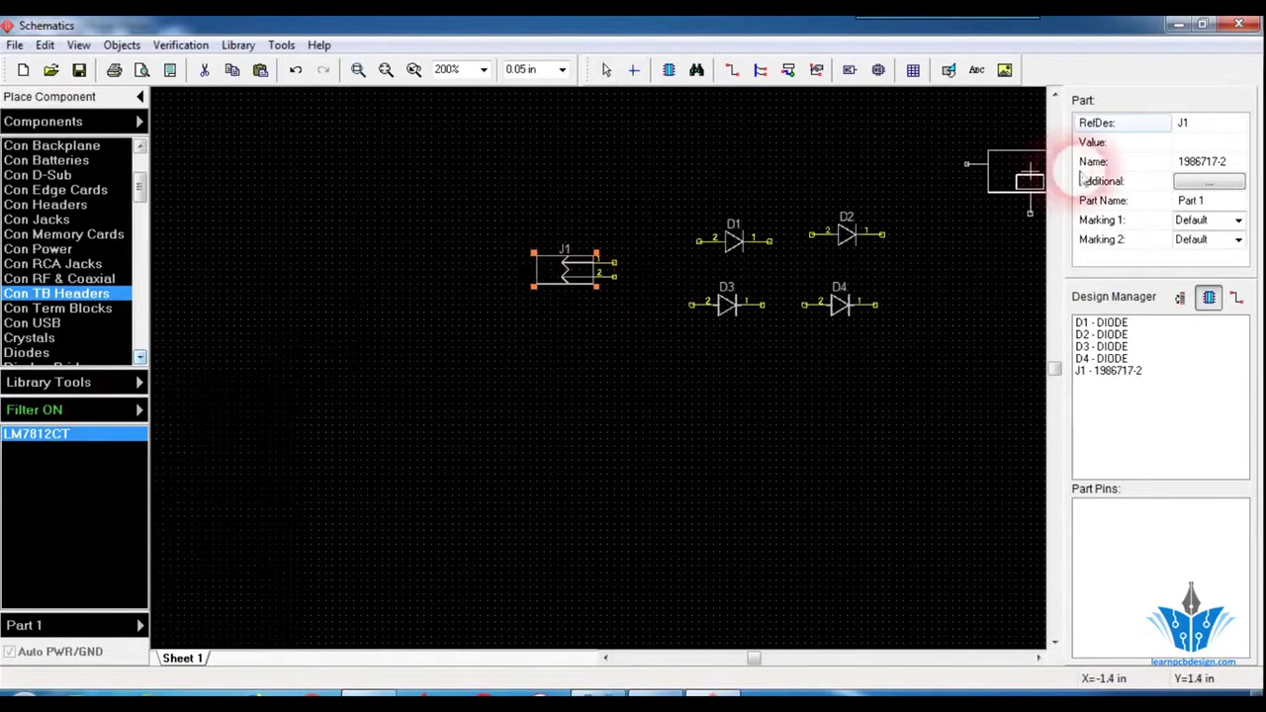
pyautogui.click(1008, 229)
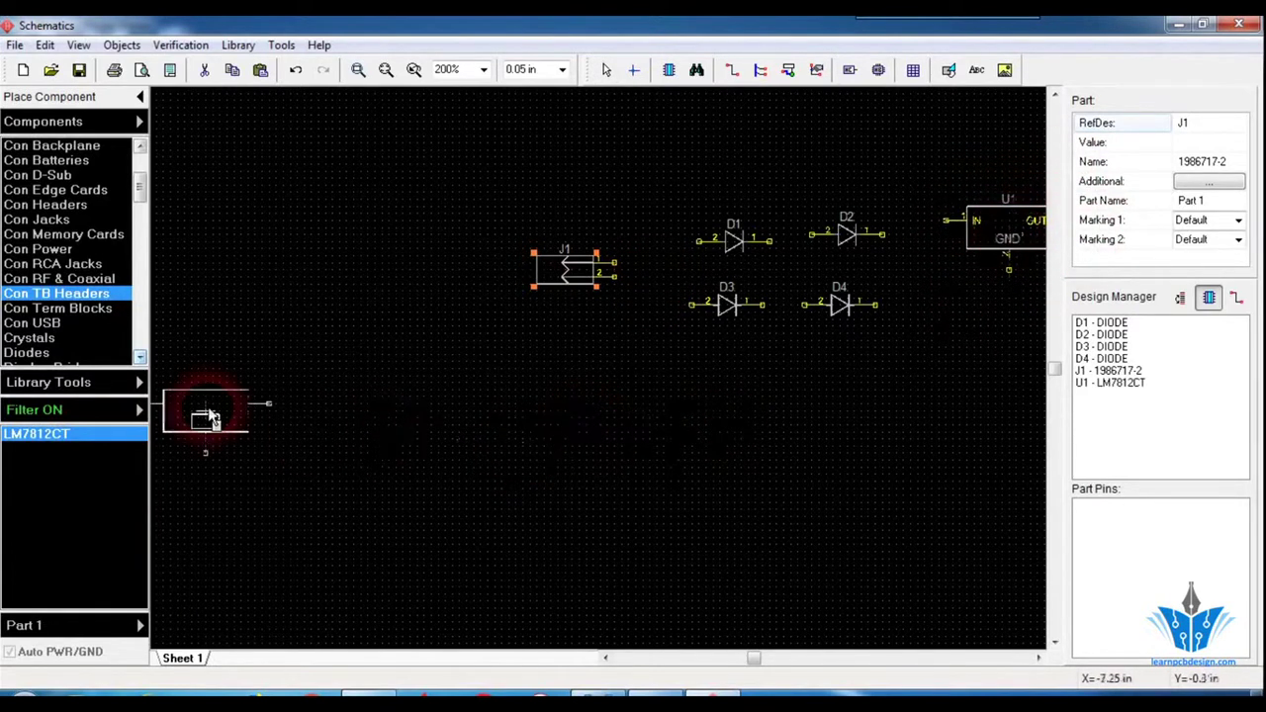
# Filter the components in all libraries by the name LM7912.
pyautogui.click(141, 413)
pyautogui.click(322, 532)
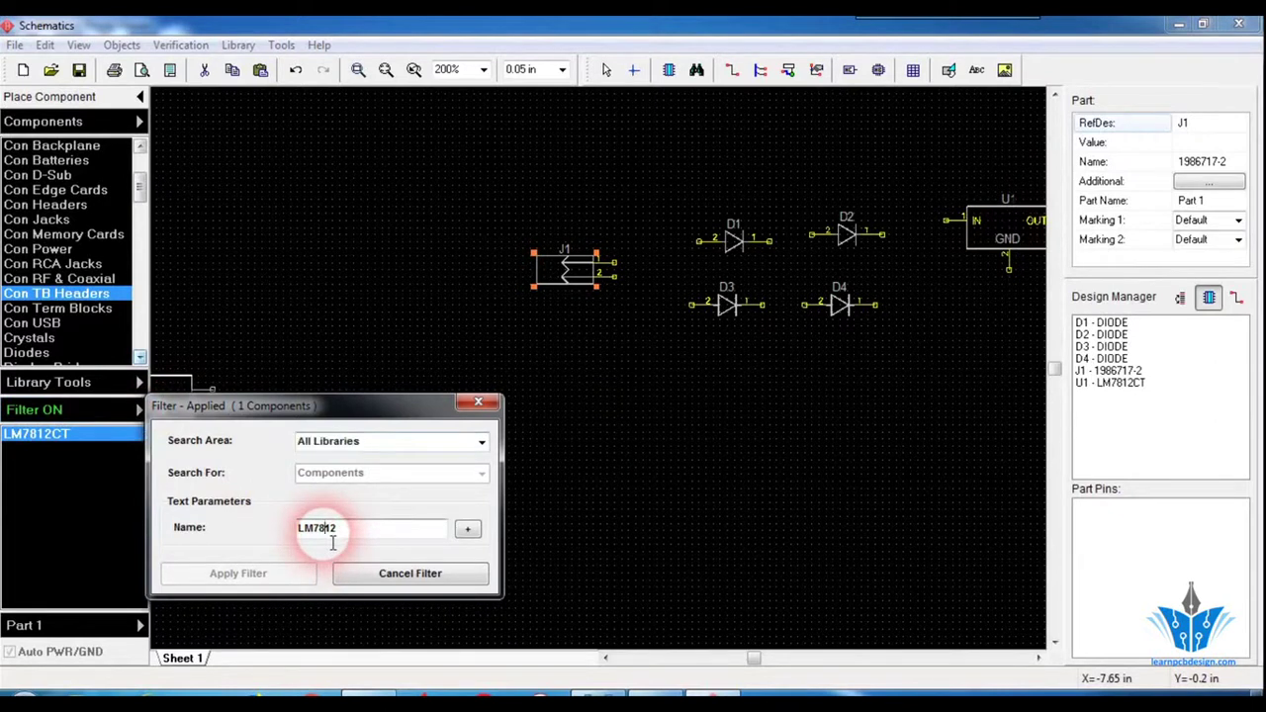
pyautogui.press('BackSpace')
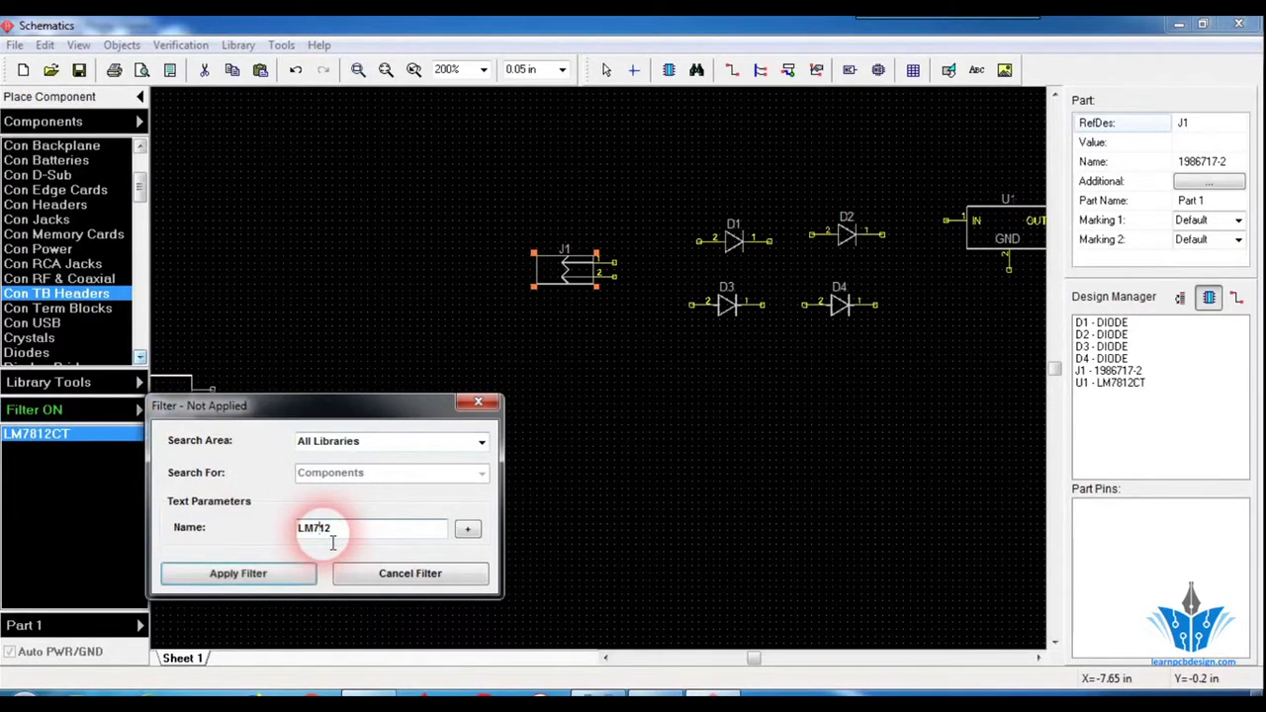
pyautogui.write('9')
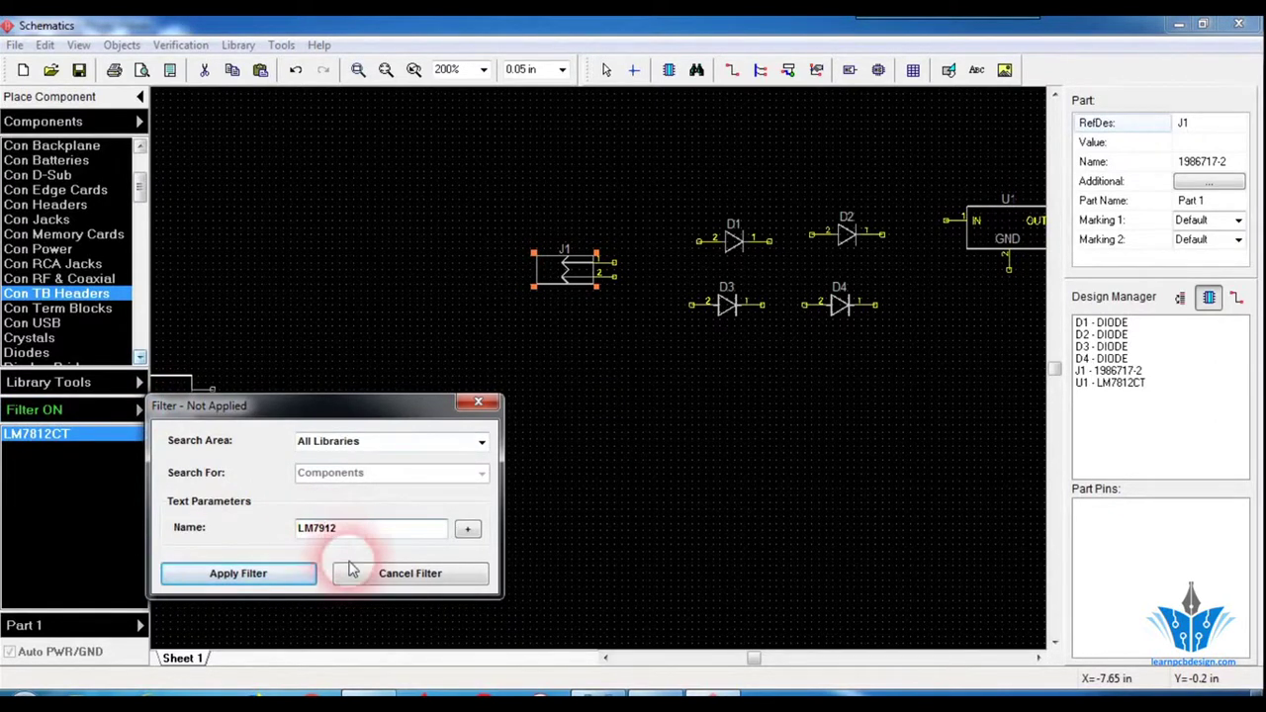
pyautogui.click(274, 584)
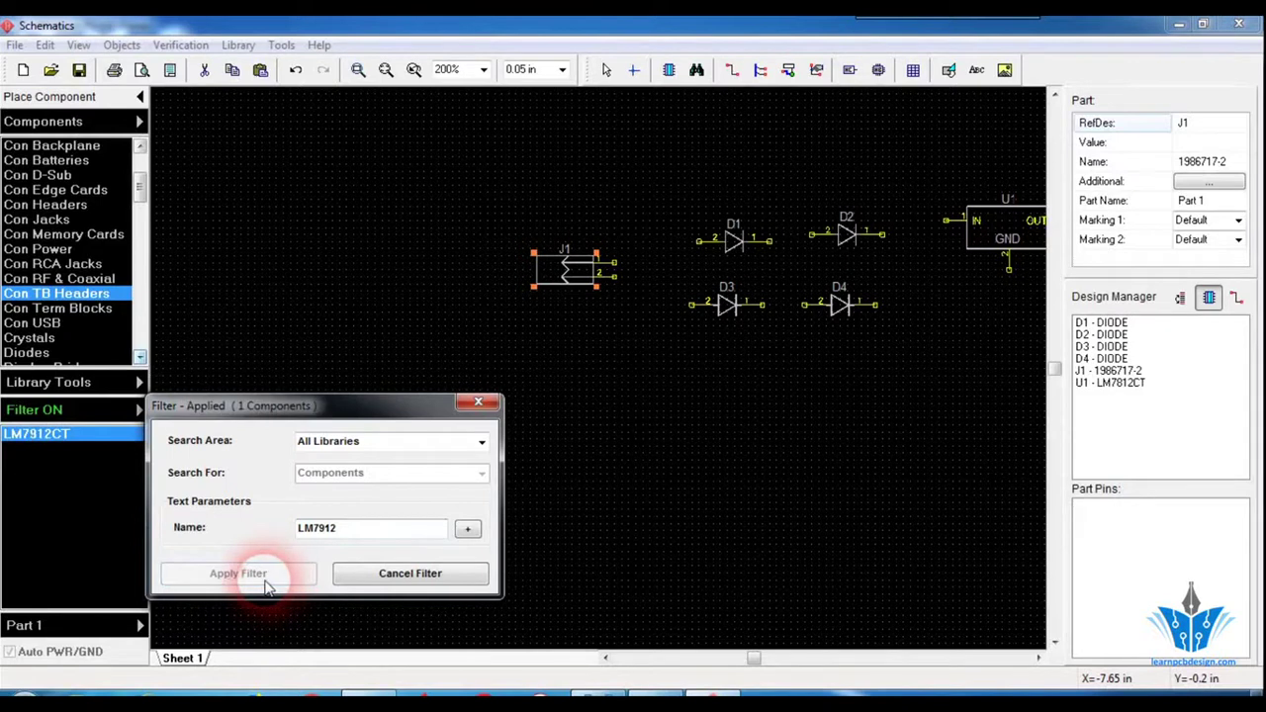
# Place the LM7912CT regulator directly below U1, rotated 180 degrees so its GND pin faces up.
pyautogui.click(51, 457)
pyautogui.click(87, 447)
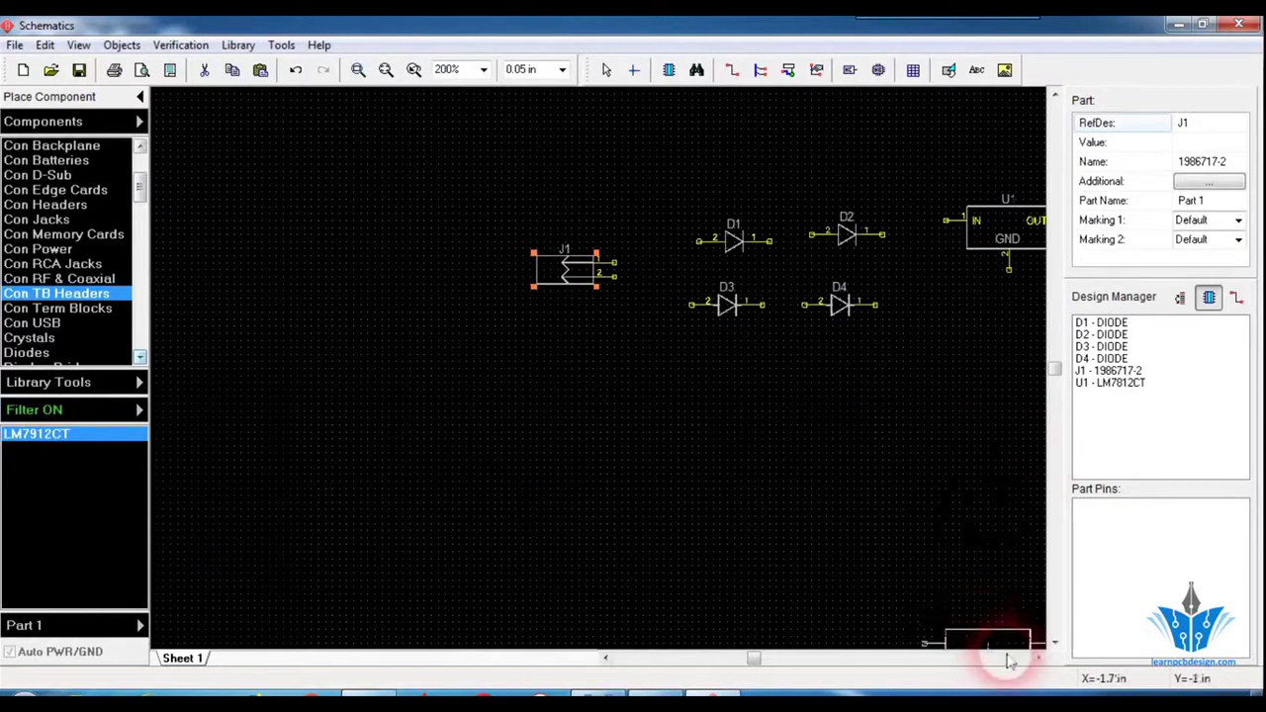
pyautogui.click(1038, 658)
pyautogui.click(1038, 658)
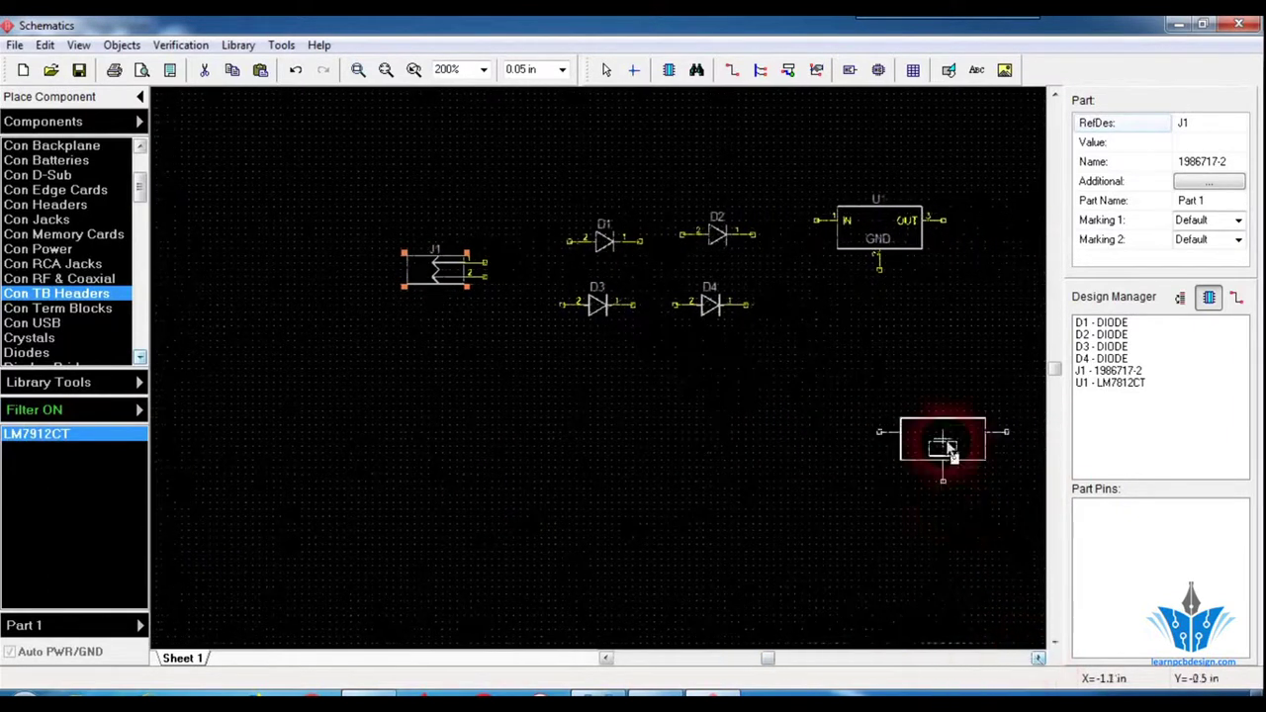
pyautogui.press('r')
pyautogui.press('r')
pyautogui.click(875, 364)
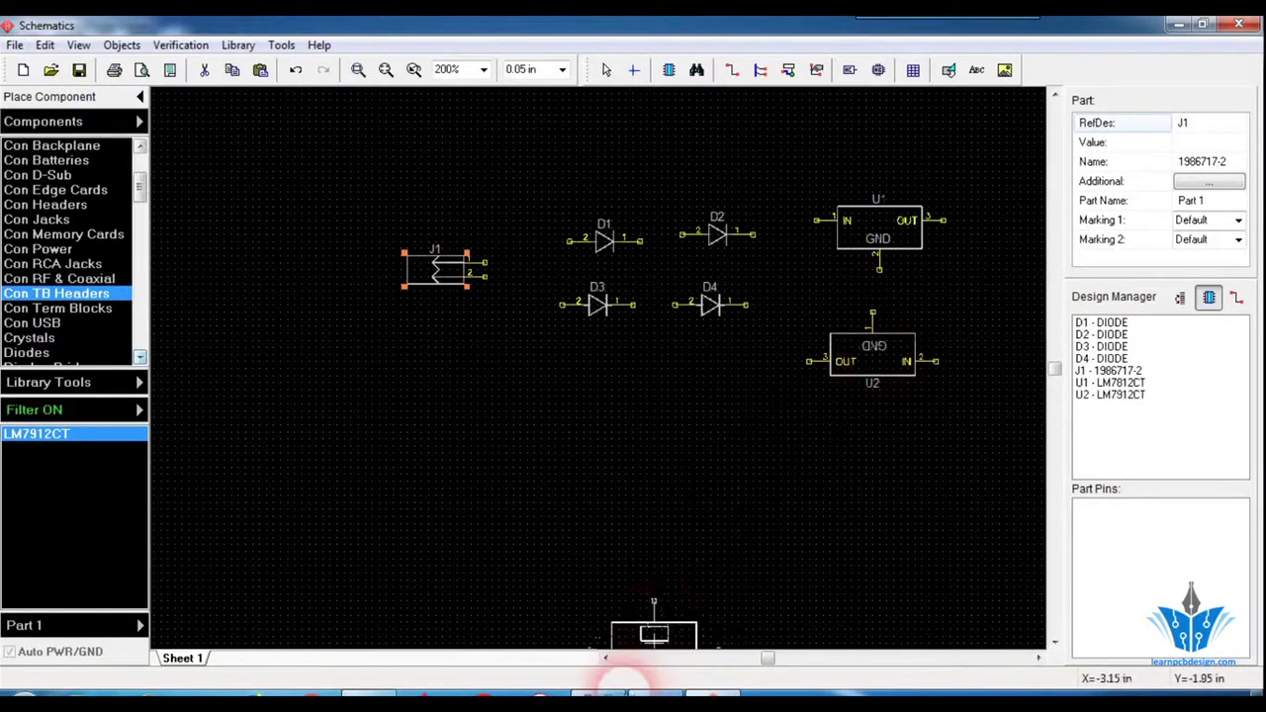
# Following the reference schematic, wire pin 2 of D1 to pin 2 of D3, and pin 1 of D3 to pin 2 of D4.
pyautogui.moveTo(593, 685)
pyautogui.click(583, 608)
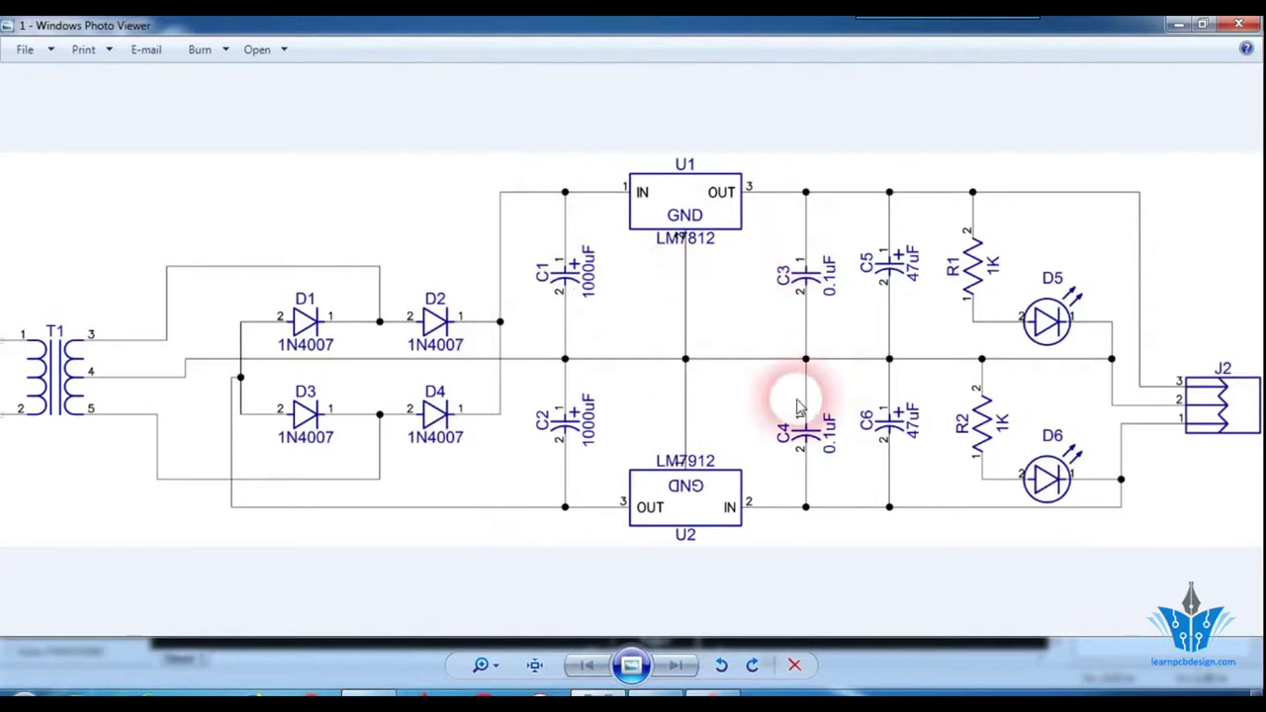
pyautogui.click(715, 692)
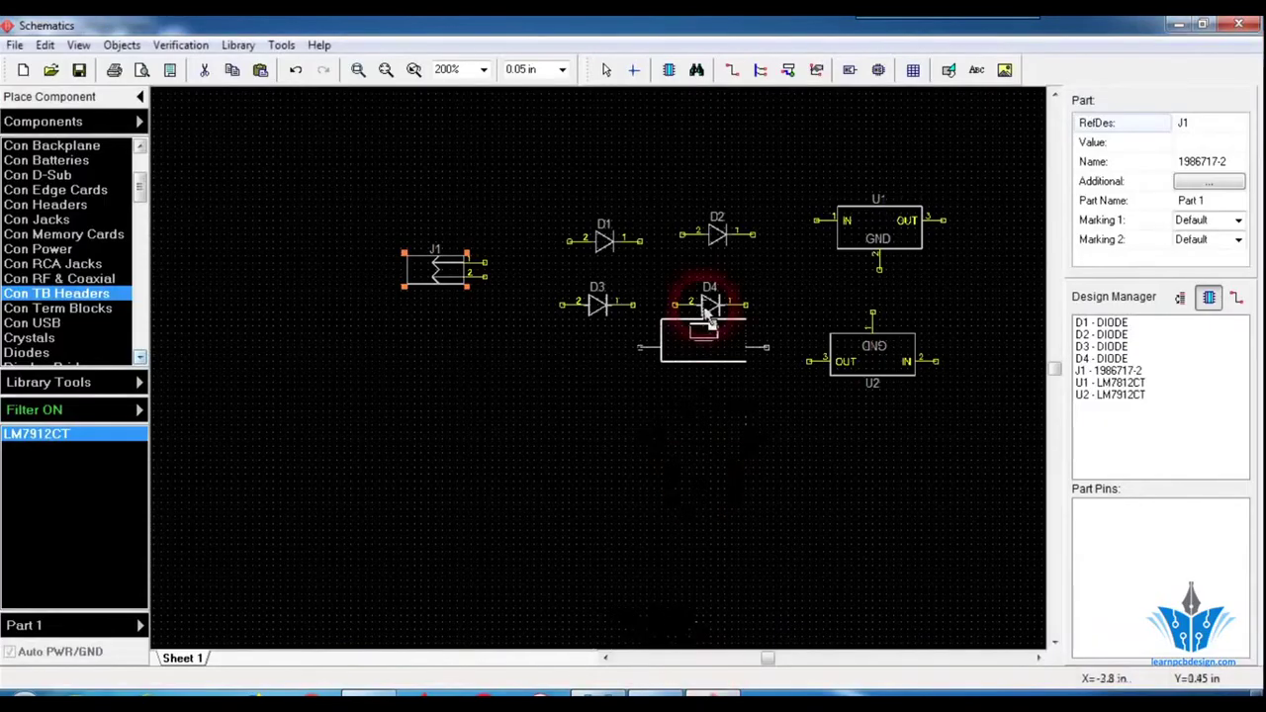
pyautogui.click(732, 70)
pyautogui.click(568, 240)
pyautogui.click(559, 265)
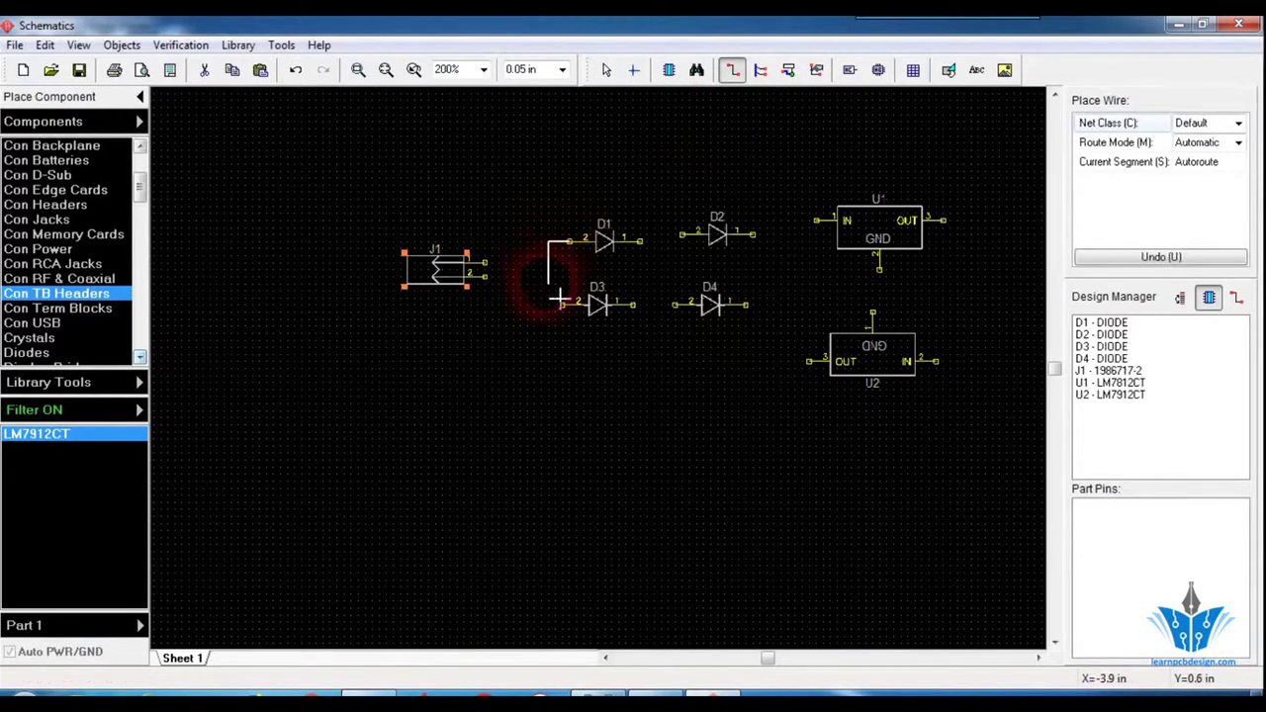
pyautogui.click(568, 305)
pyautogui.click(638, 308)
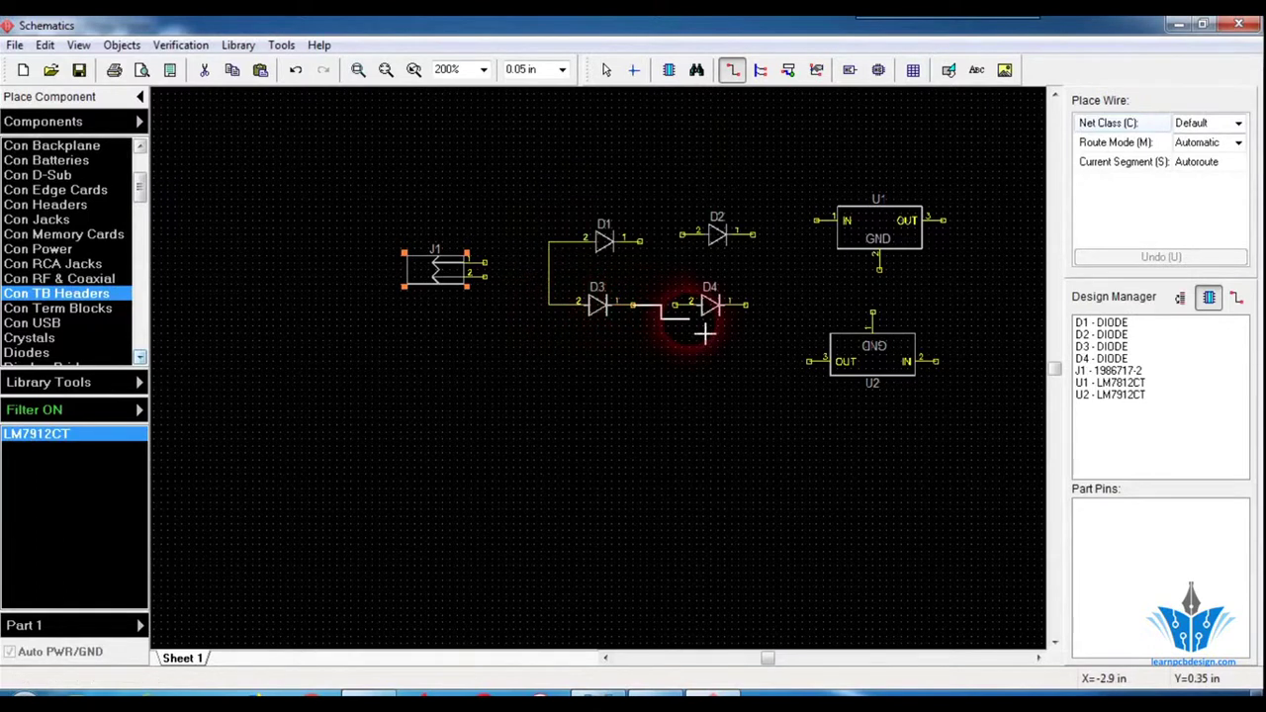
pyautogui.click(679, 305)
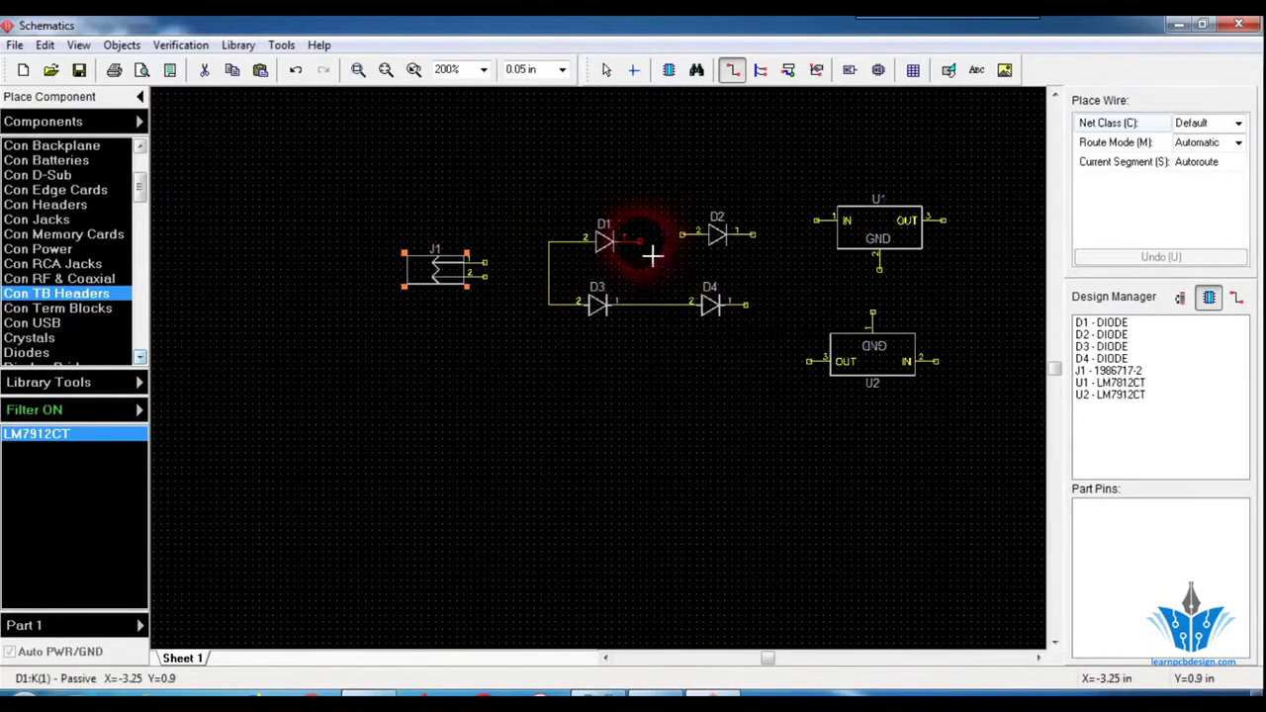
# Open the schematic trial.dch without saving the current one, and compare it with the reference image.
pyautogui.click(15, 44)
pyautogui.click(35, 89)
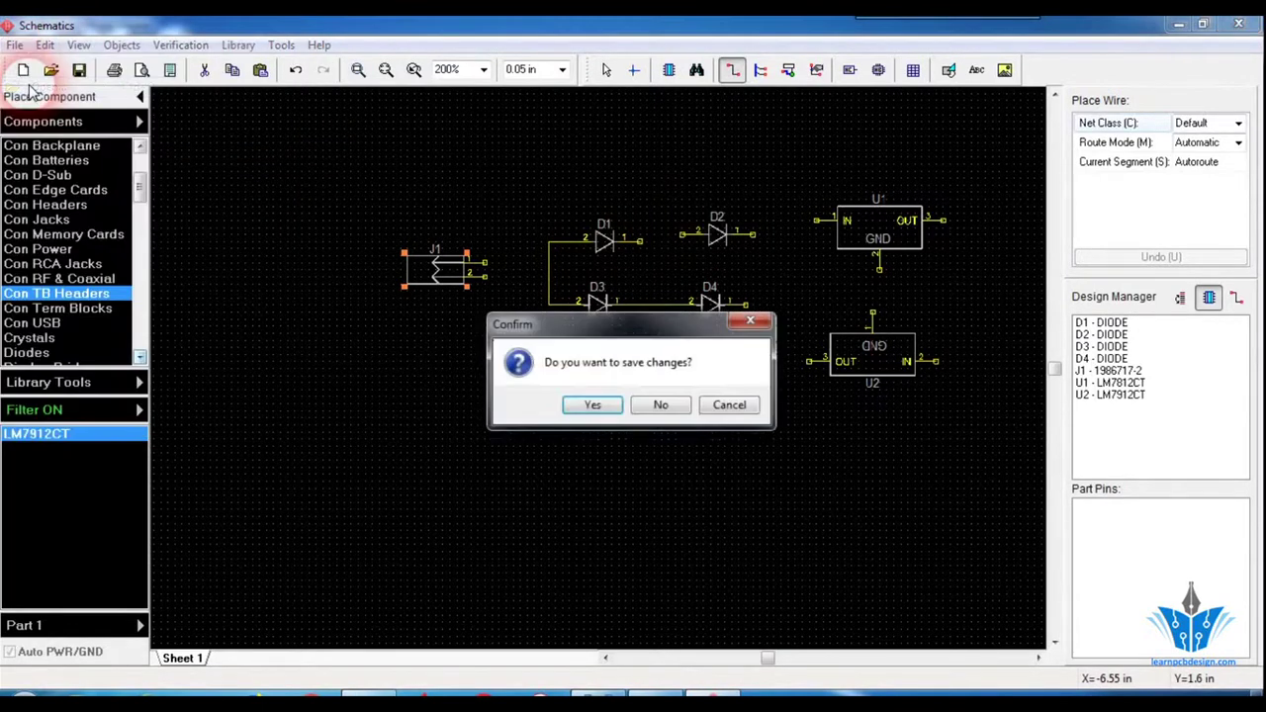
pyautogui.click(660, 406)
pyautogui.click(562, 399)
pyautogui.click(841, 476)
pyautogui.click(800, 425)
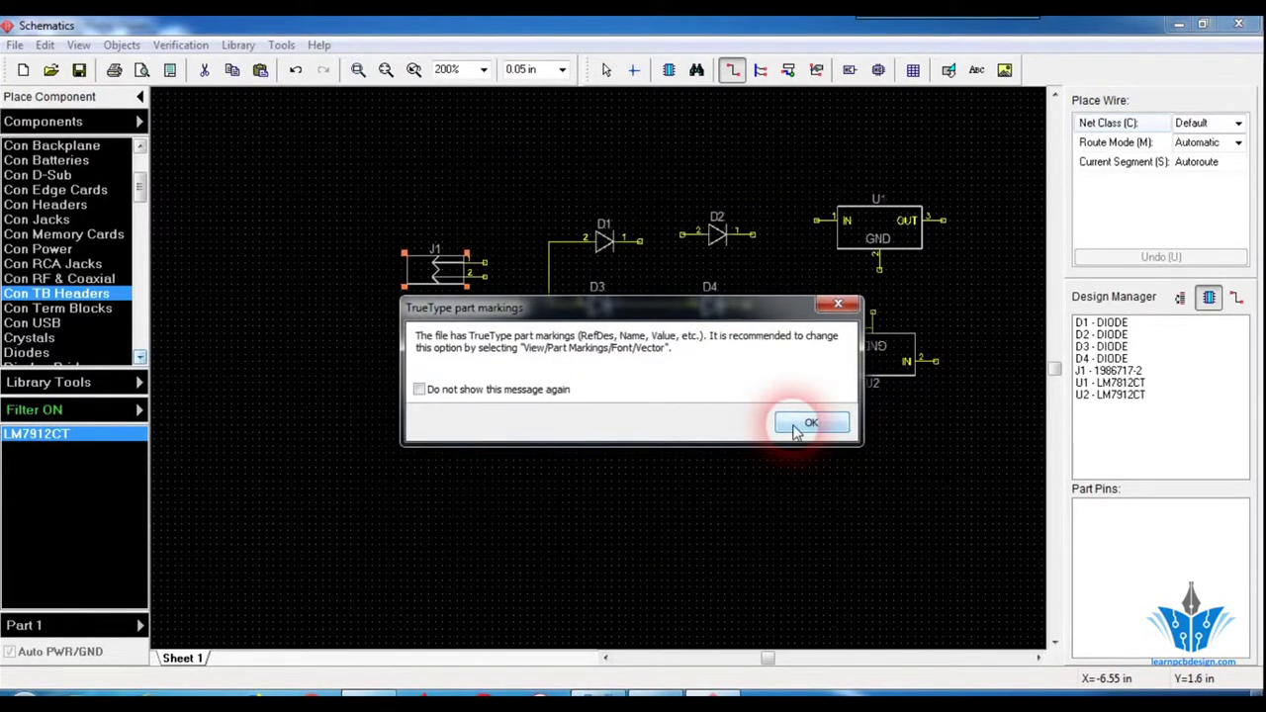
pyautogui.rightClick(638, 488)
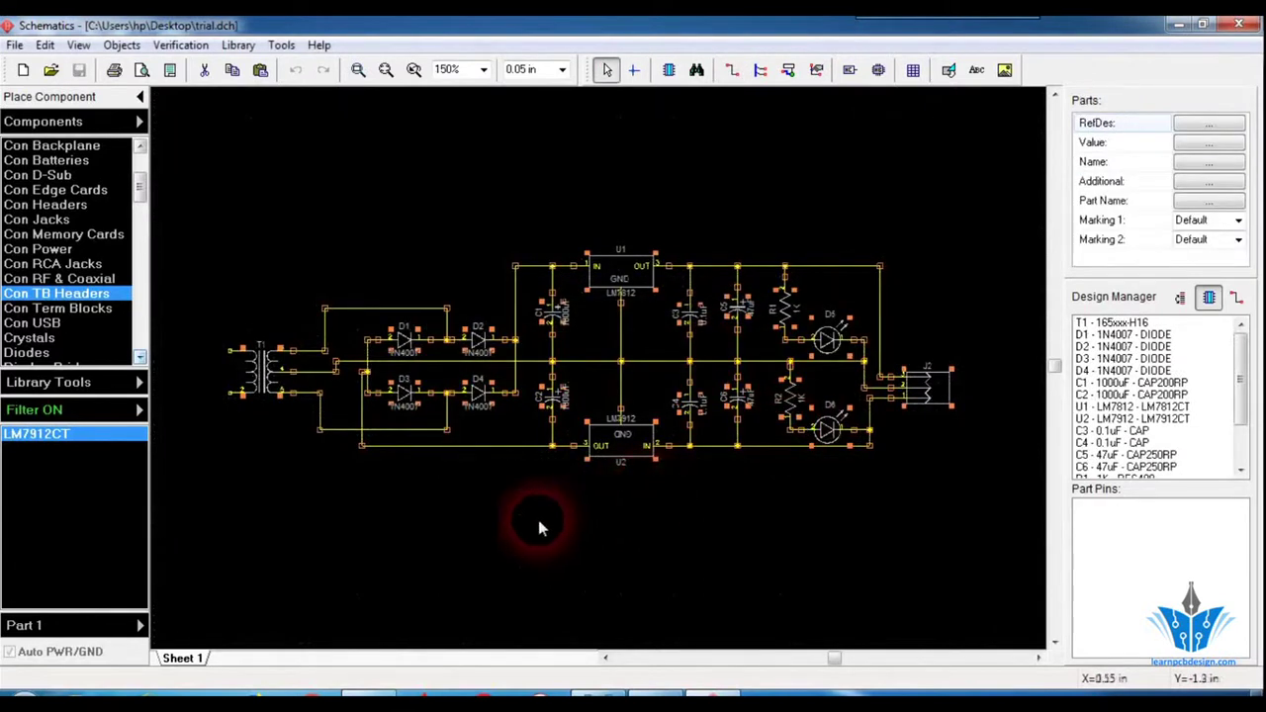
pyautogui.click(594, 693)
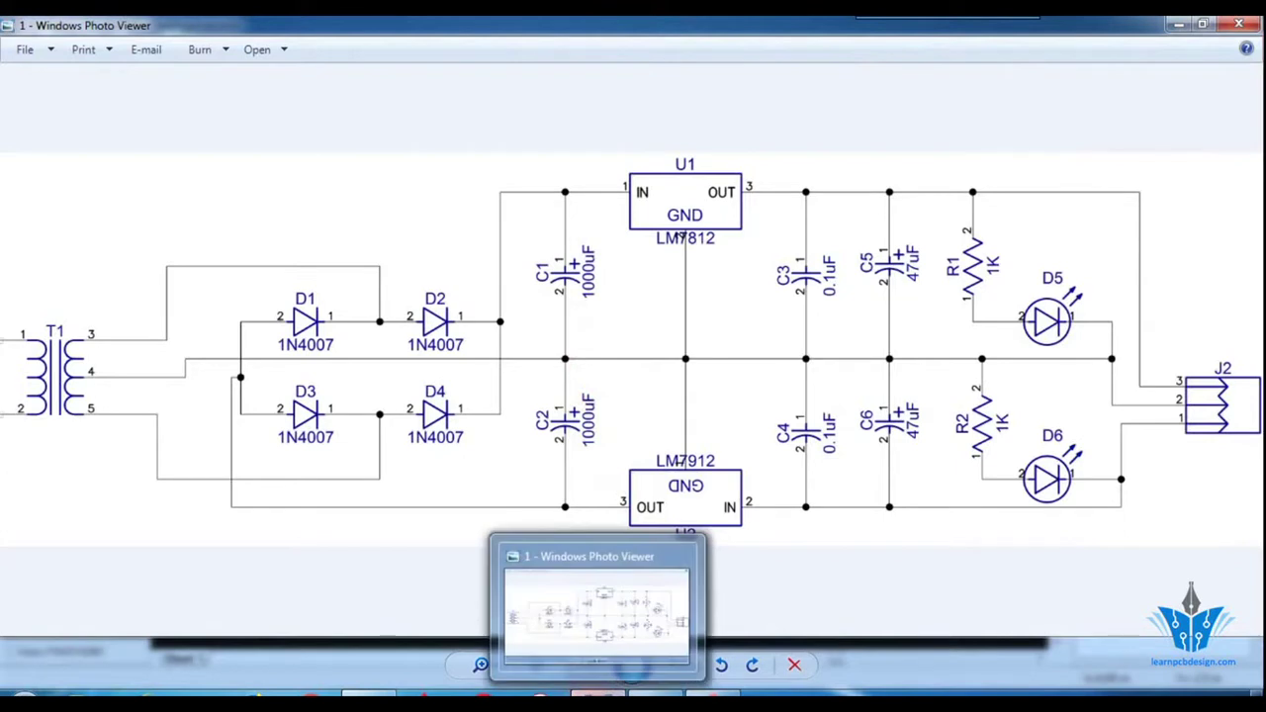
pyautogui.click(598, 693)
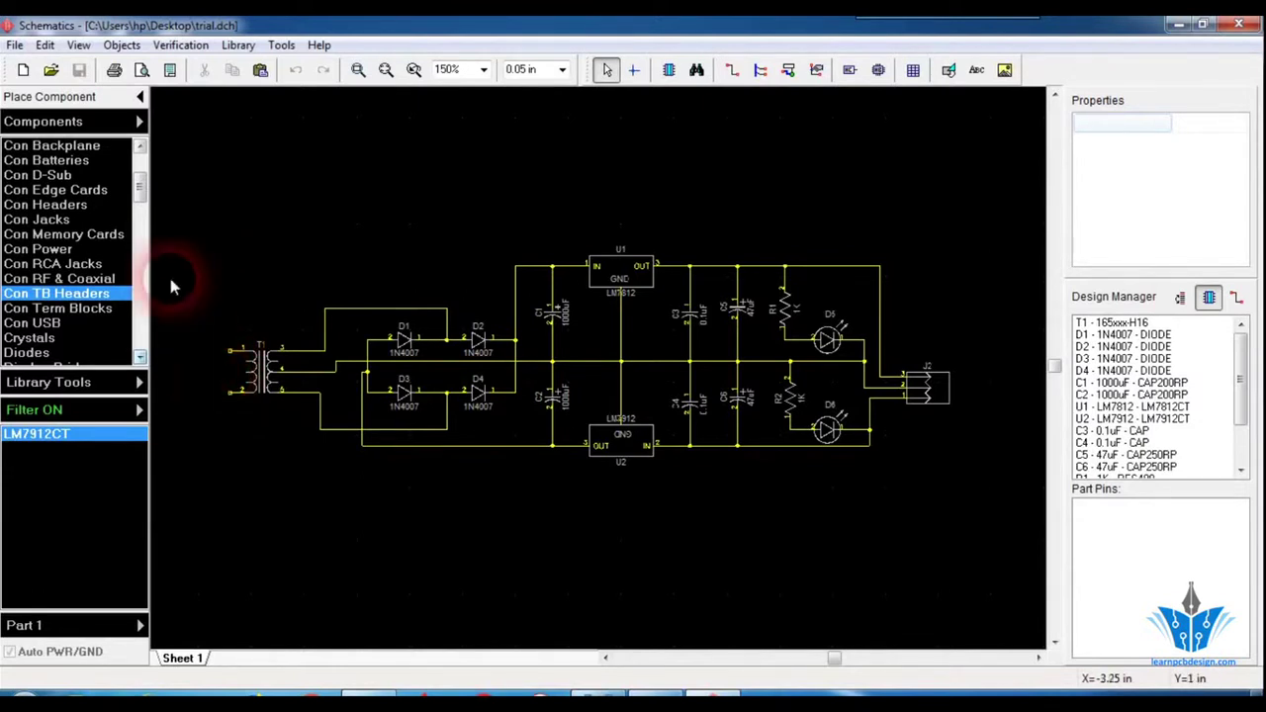
# Place the three-pin connector 1986717-3 from the Con TB Headers library above transformer T1.
pyautogui.click(74, 306)
pyautogui.click(69, 294)
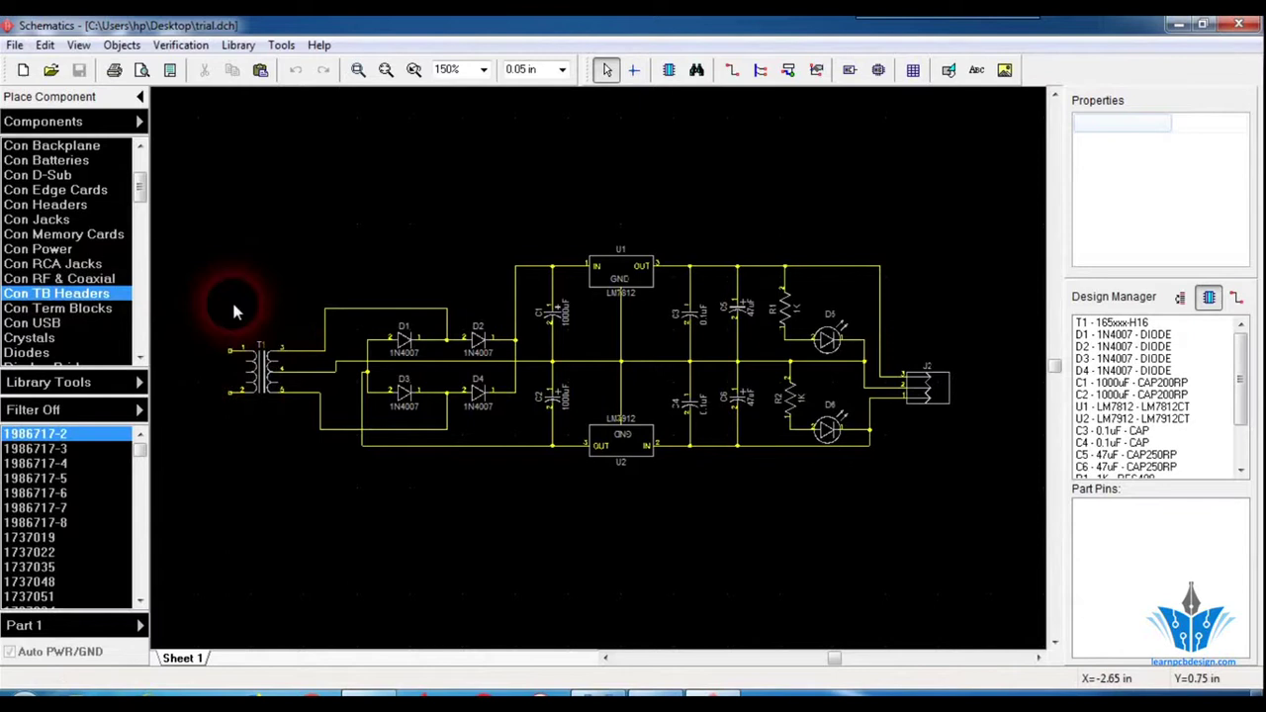
pyautogui.click(52, 449)
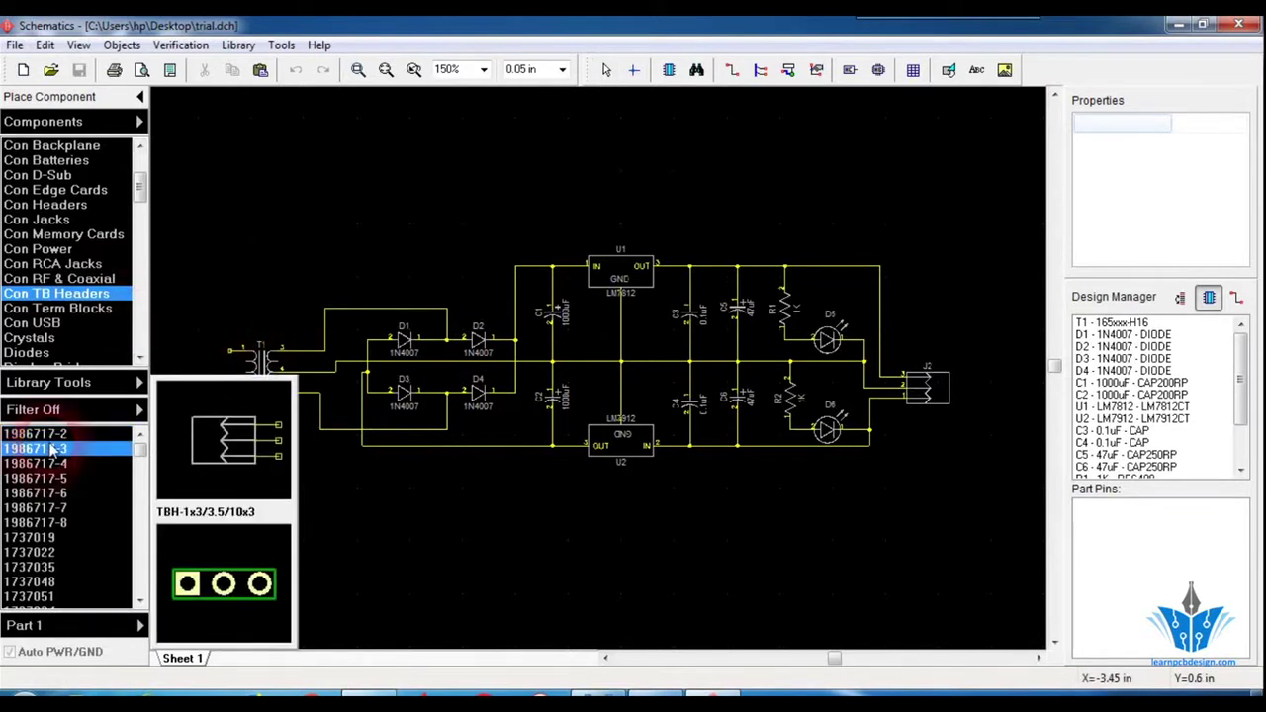
pyautogui.click(260, 238)
pyautogui.rightClick(341, 165)
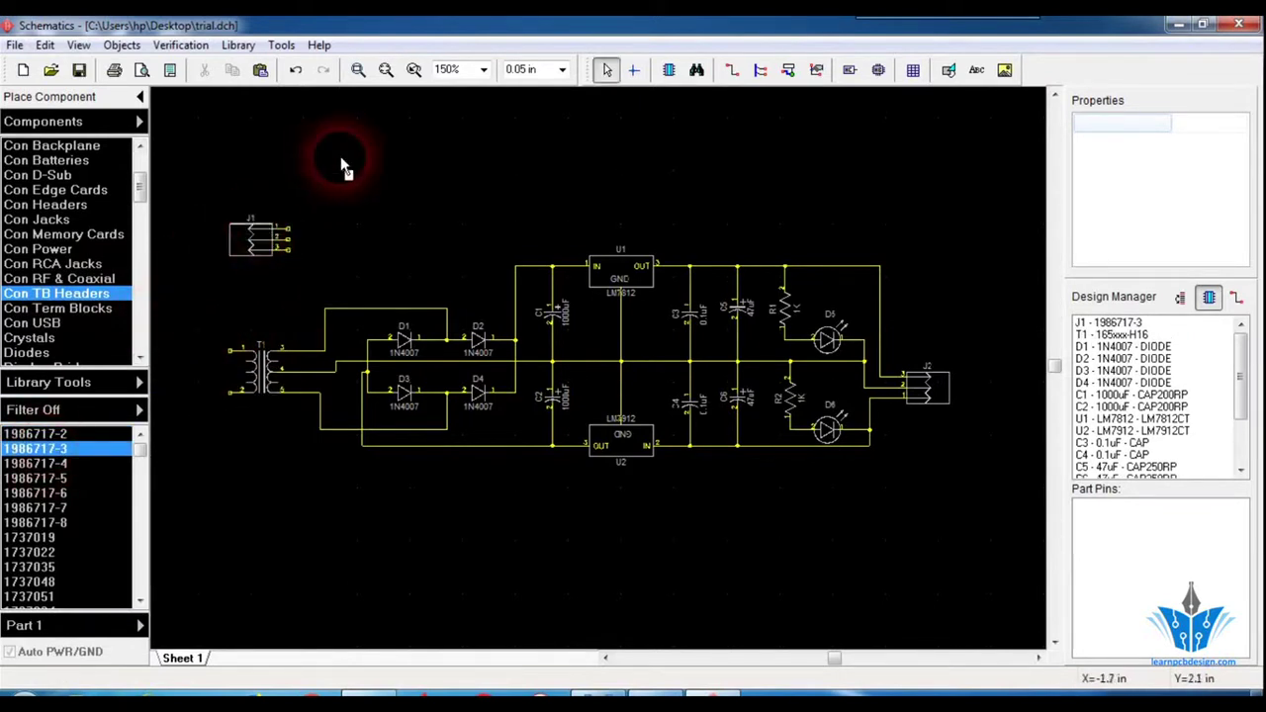
# Delete transformer T1 and move connector J1 into its place in front of the diode bridge.
pyautogui.click(261, 368)
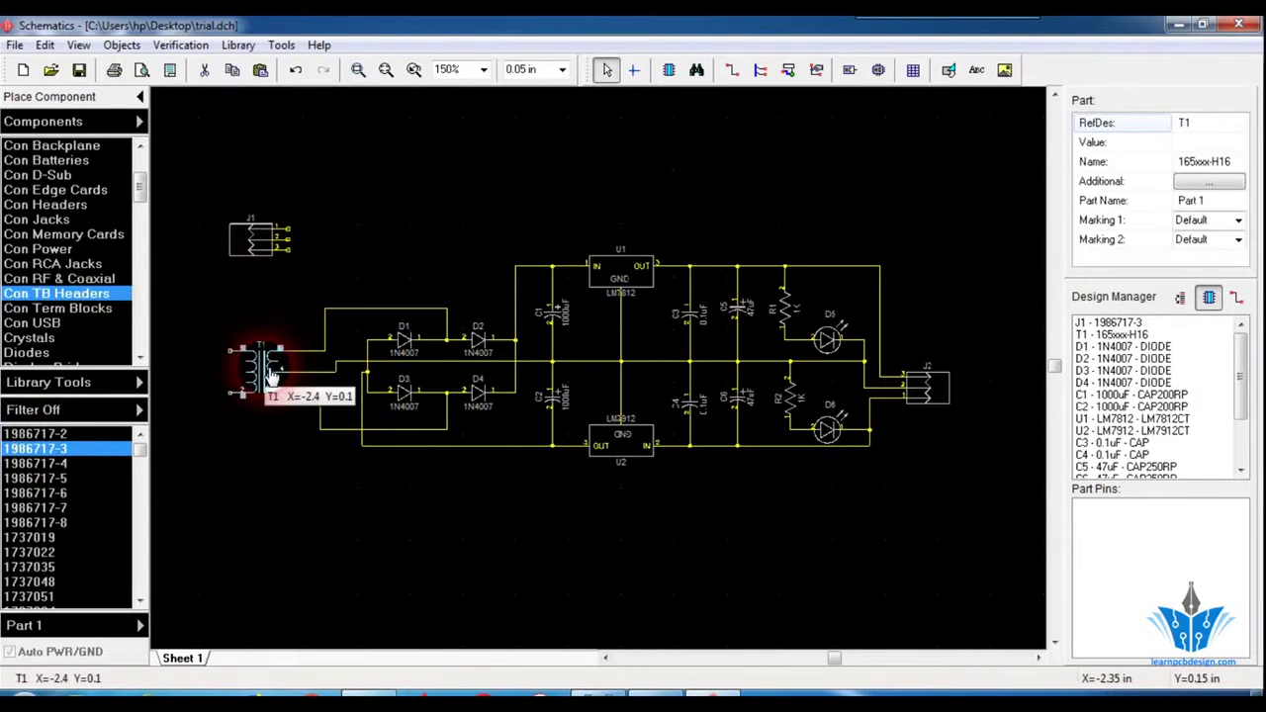
pyautogui.press('Delete')
pyautogui.click(257, 231)
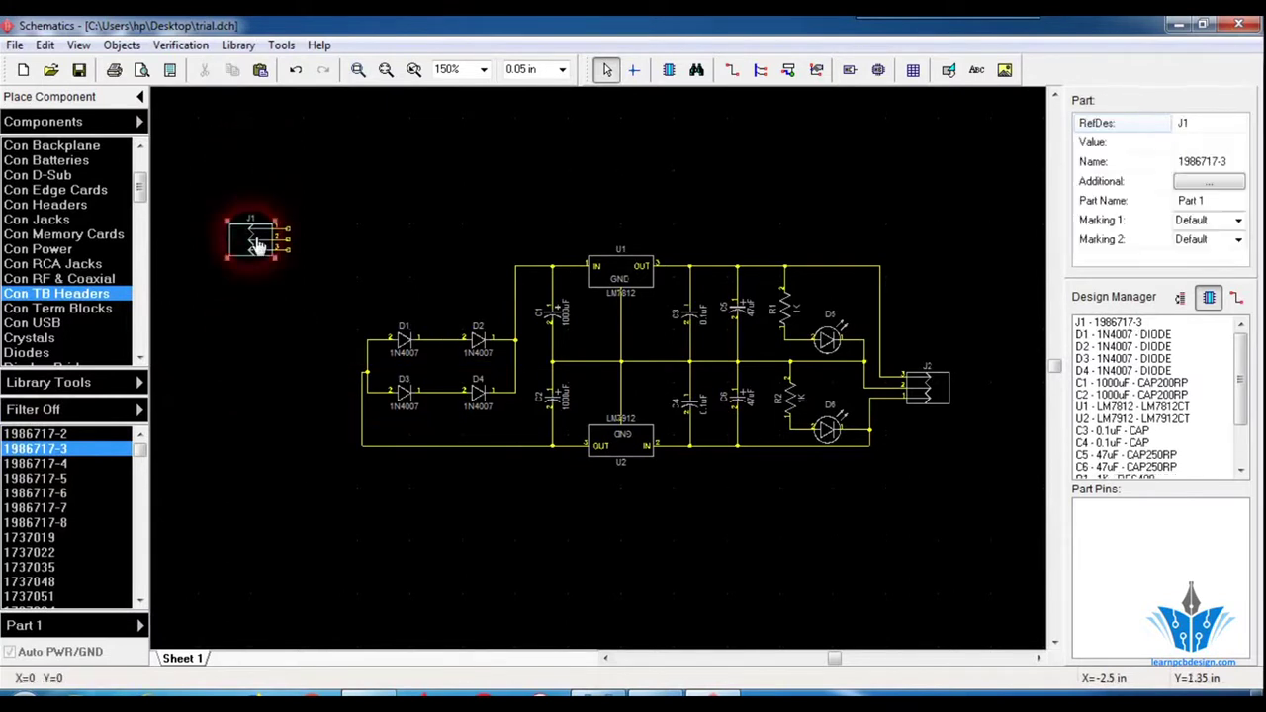
pyautogui.moveTo(257, 244); pyautogui.dragTo(277, 360)
pyautogui.click(344, 277)
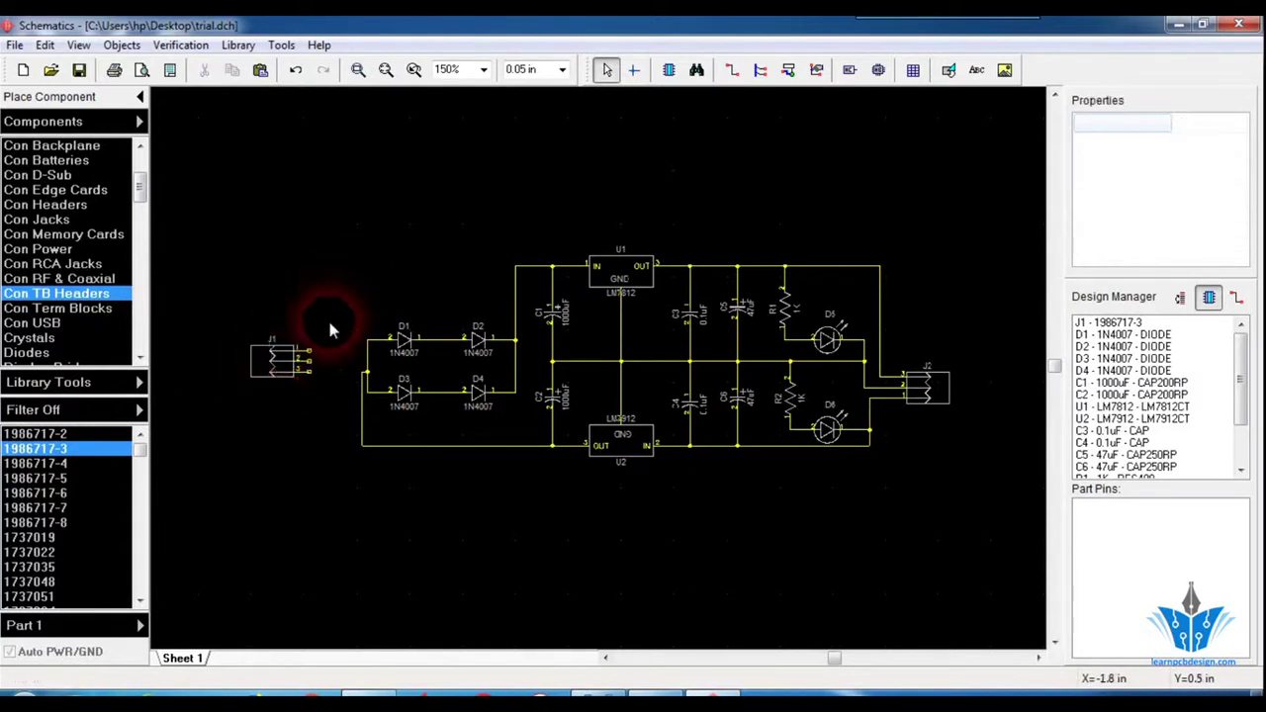
# Wire J1 pin 1 to the D1–D2 connection and J1 pin 3 to the D3–D4 connection.
pyautogui.click(311, 351)
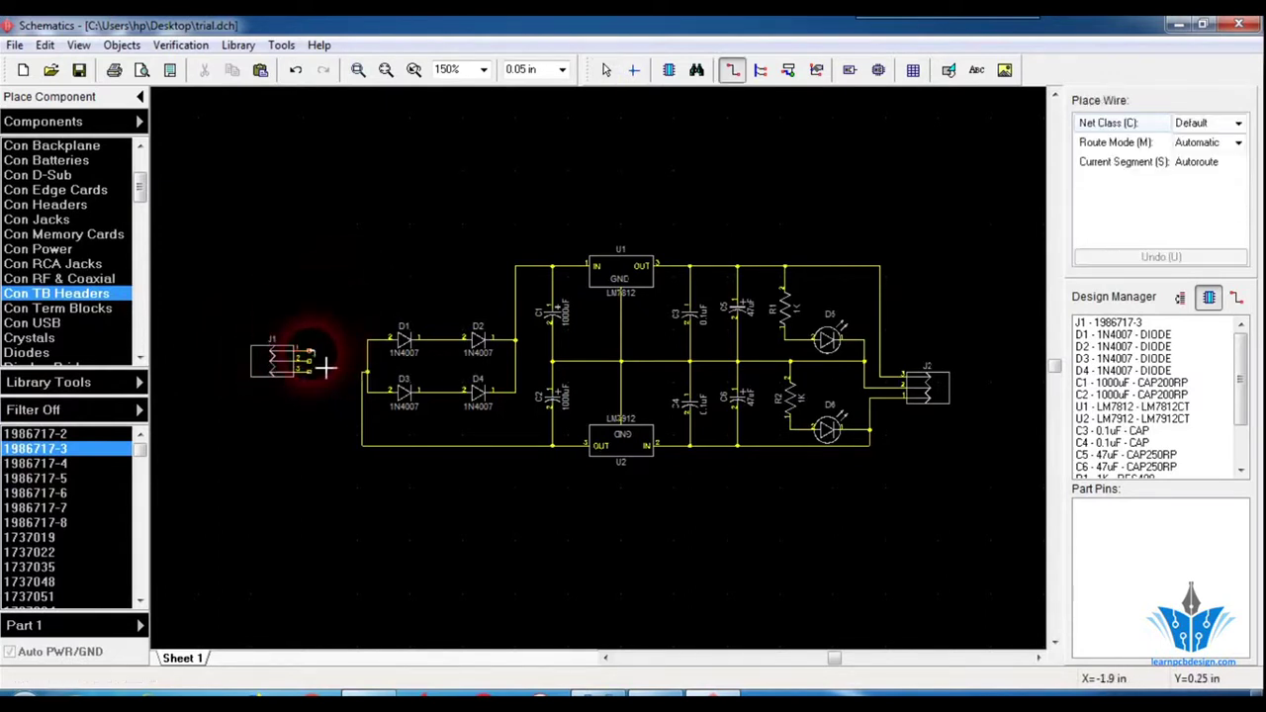
pyautogui.click(357, 289)
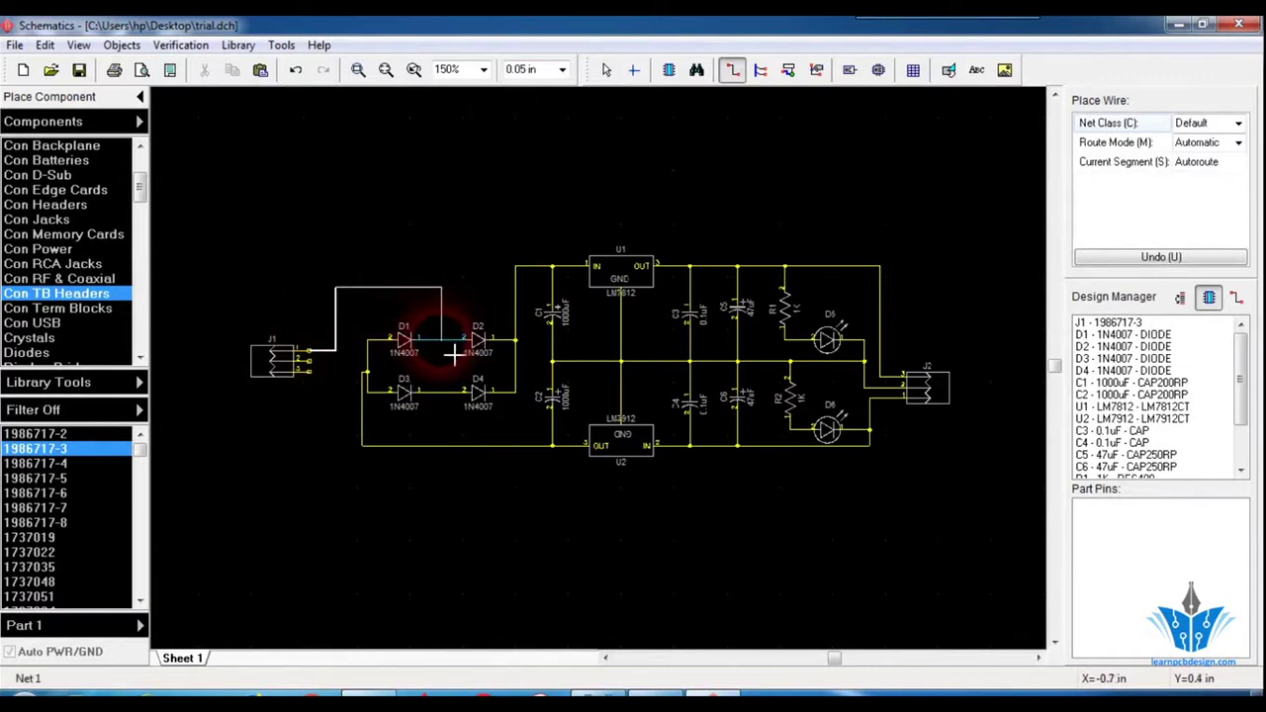
pyautogui.click(454, 352)
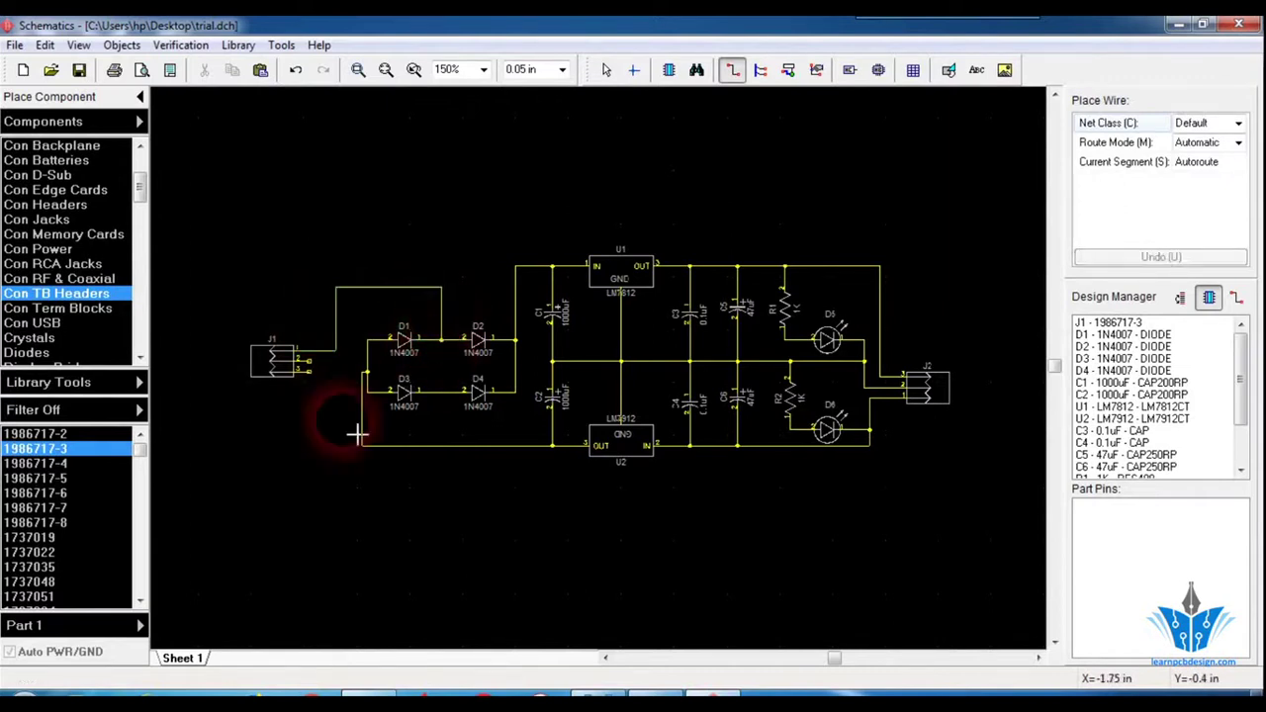
pyautogui.click(321, 389)
pyautogui.click(334, 432)
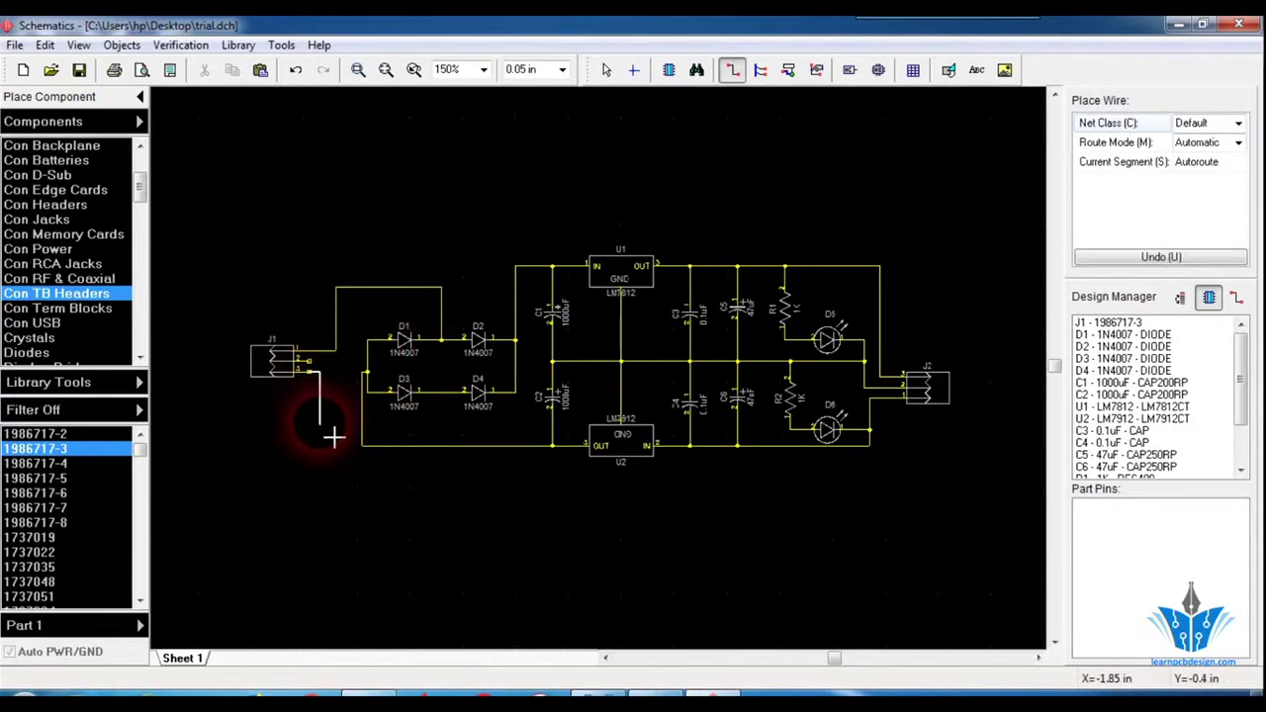
pyautogui.click(449, 405)
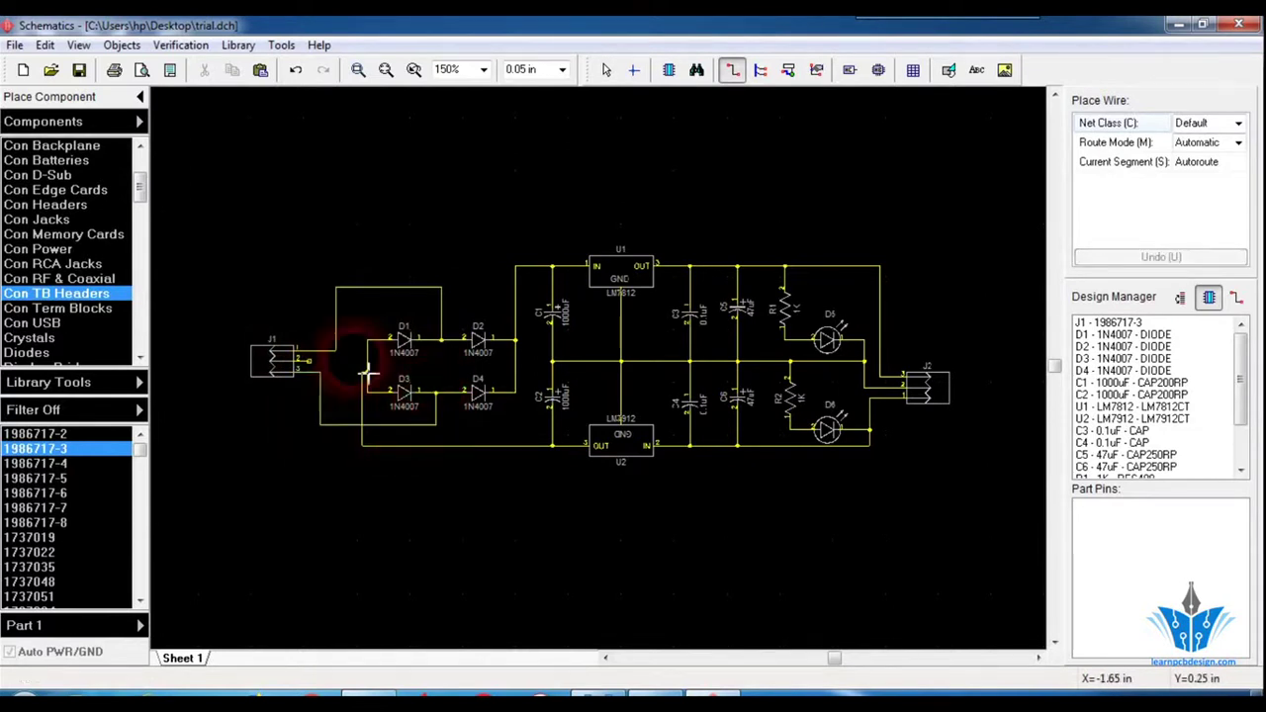
# Wire J1 pin 2 to the centre ground line at the C1–C2 junction and straighten the kink in the wire.
pyautogui.click(310, 362)
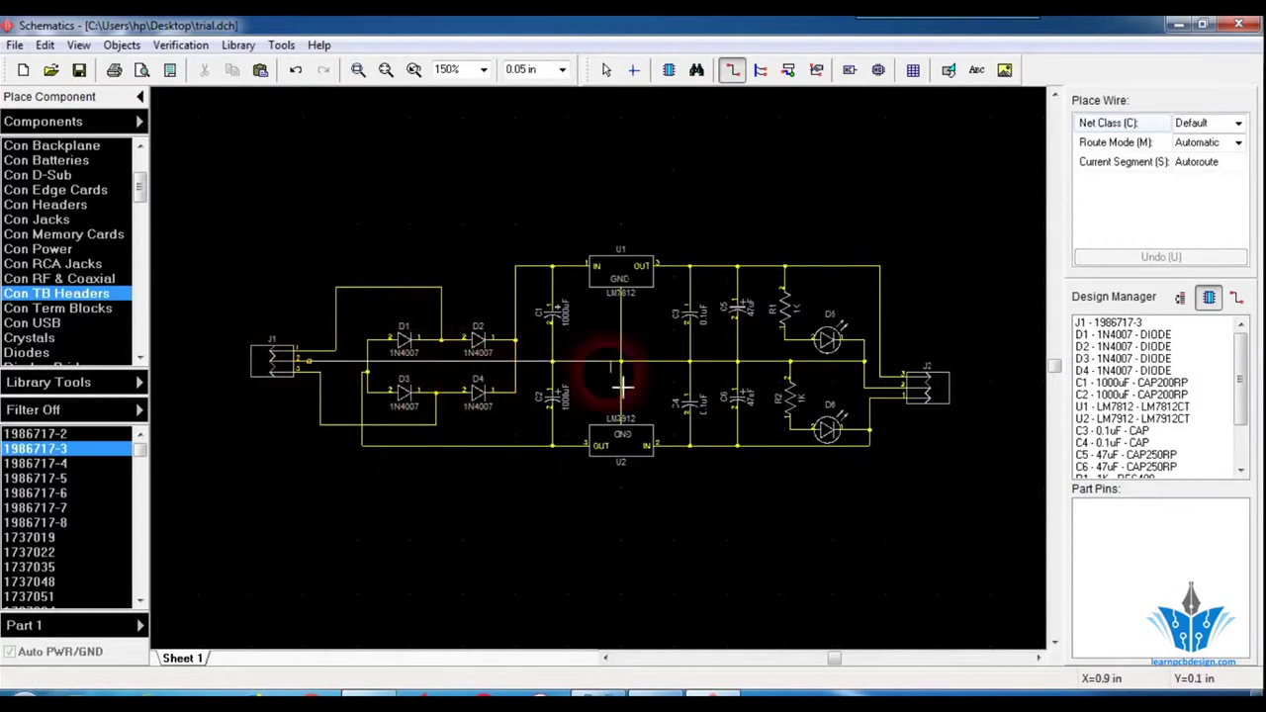
pyautogui.click(544, 362)
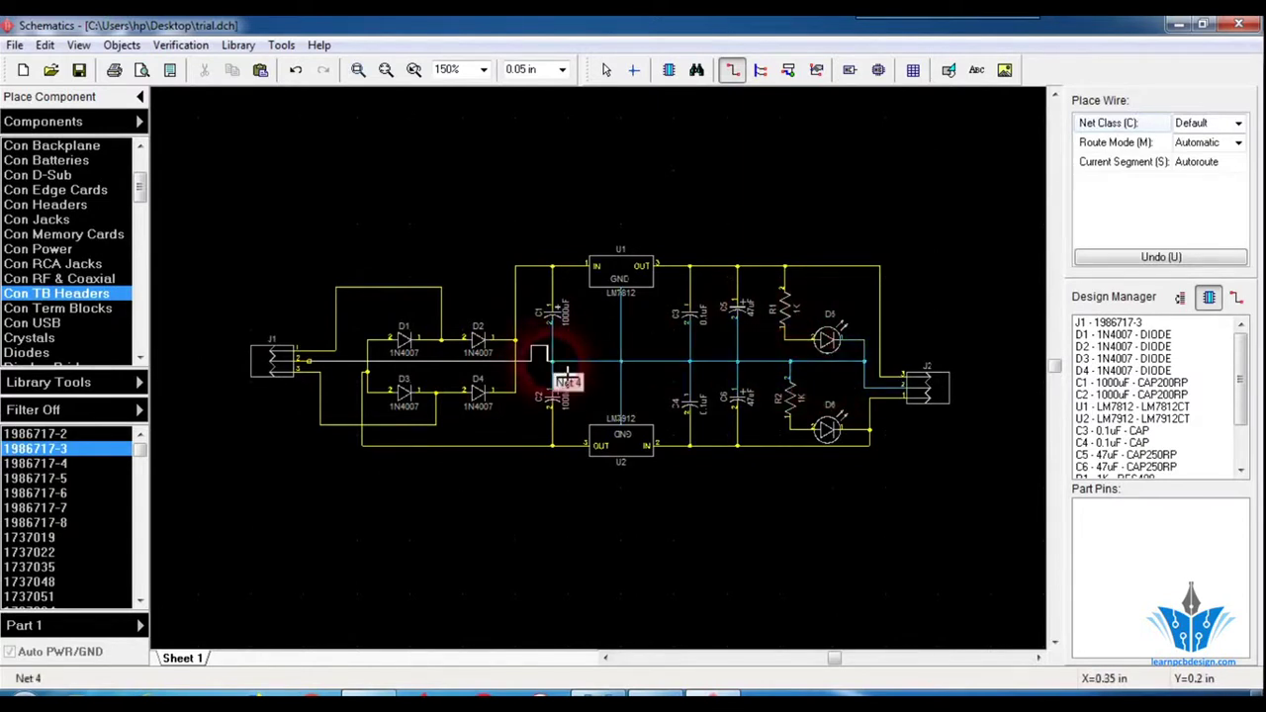
pyautogui.press('Escape')
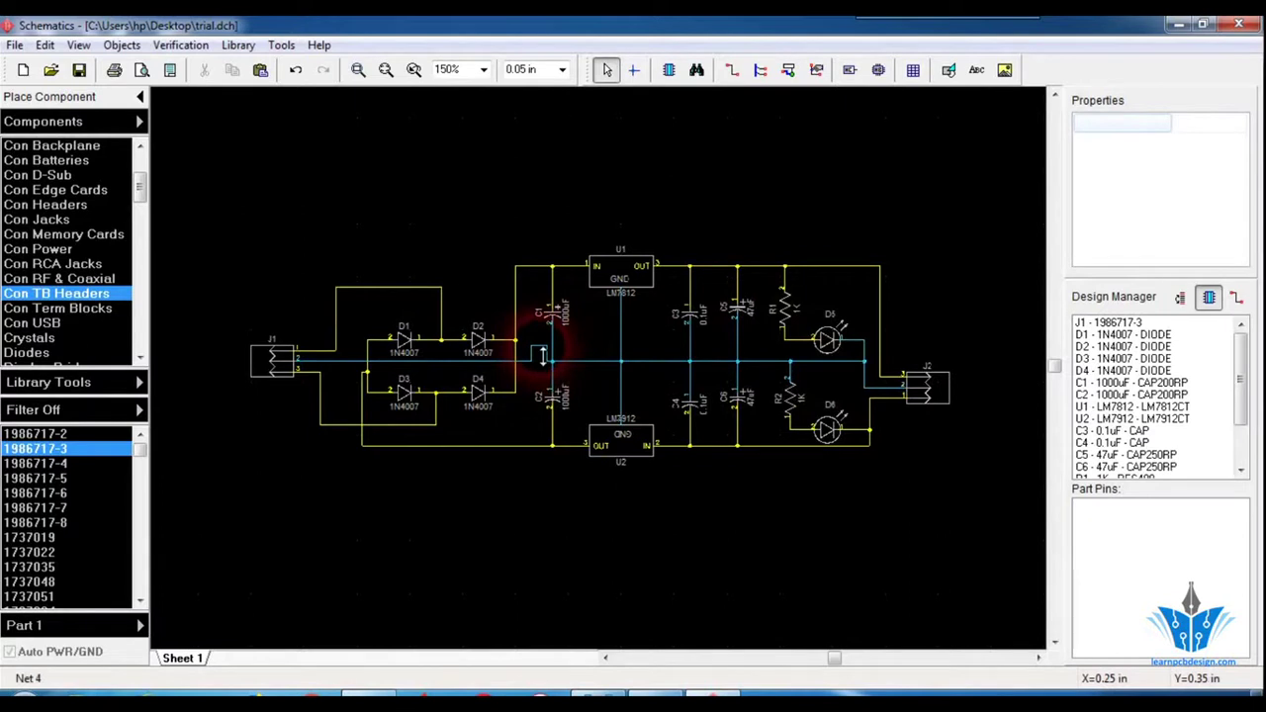
pyautogui.click(543, 357)
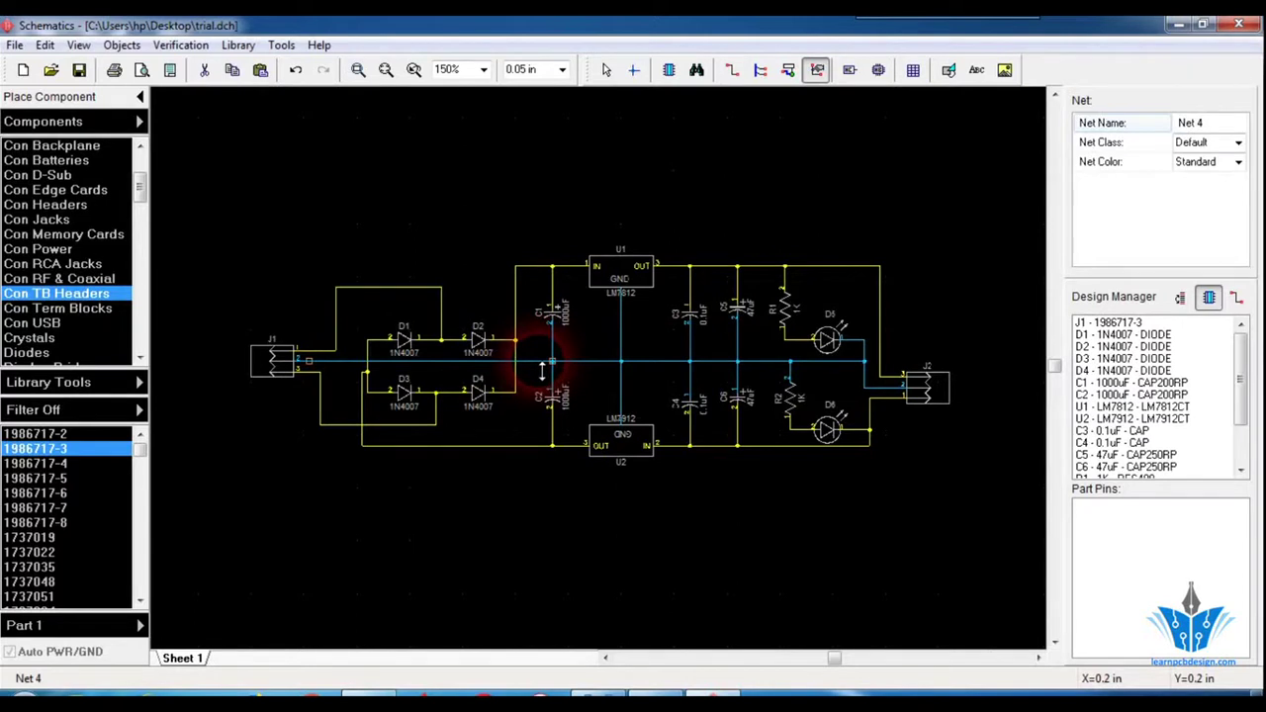
# Rename the centre line net running from J1 pin 2 through the C1–C2 junction as GND.
pyautogui.rightClick(543, 366)
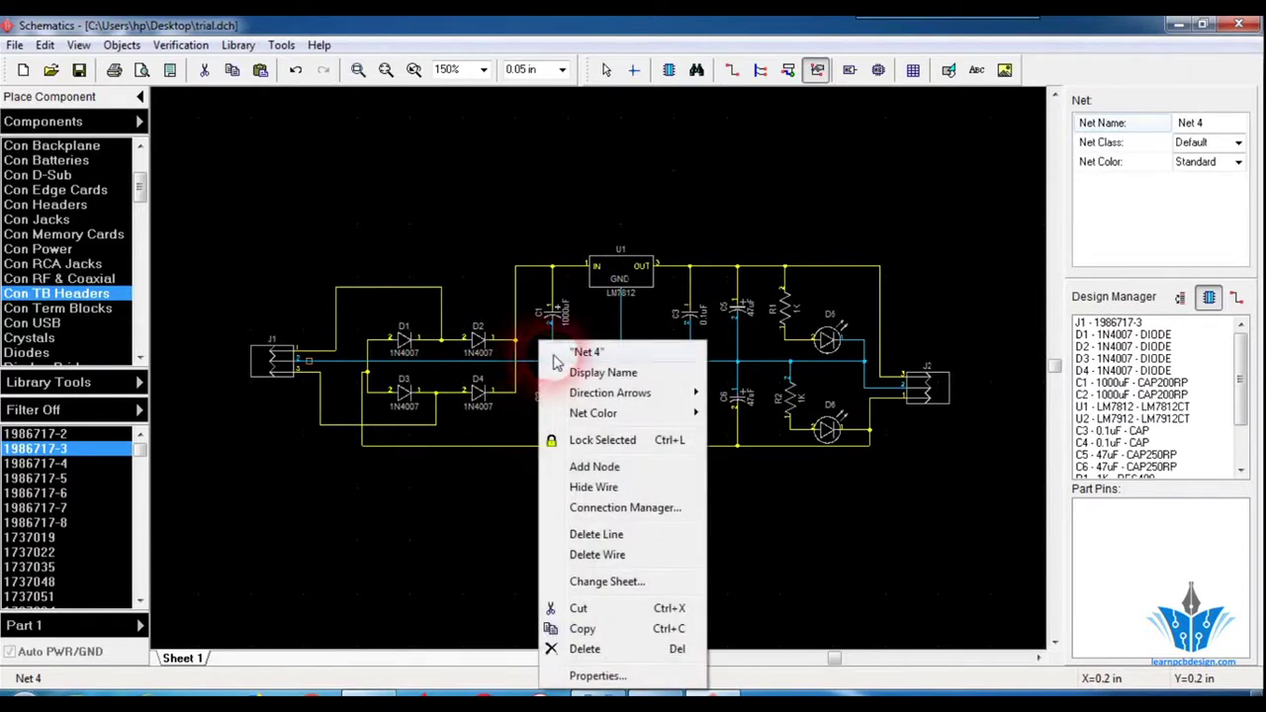
pyautogui.click(569, 346)
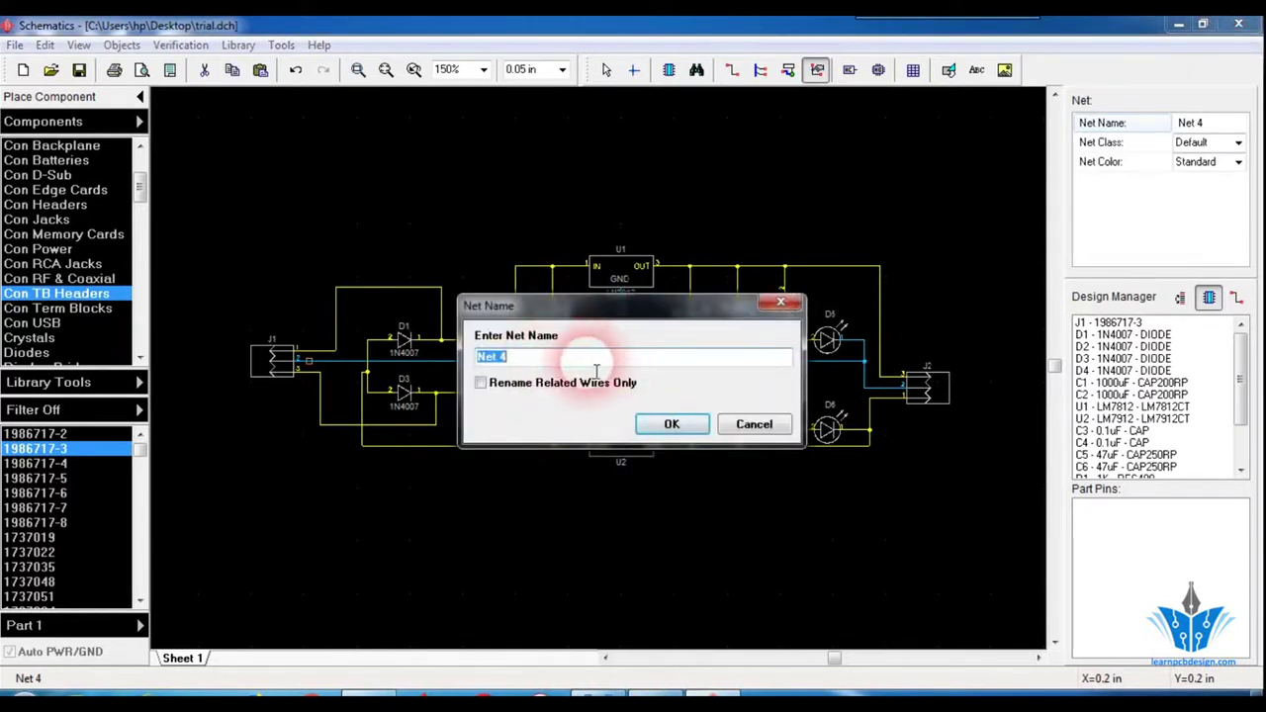
pyautogui.write('GND')
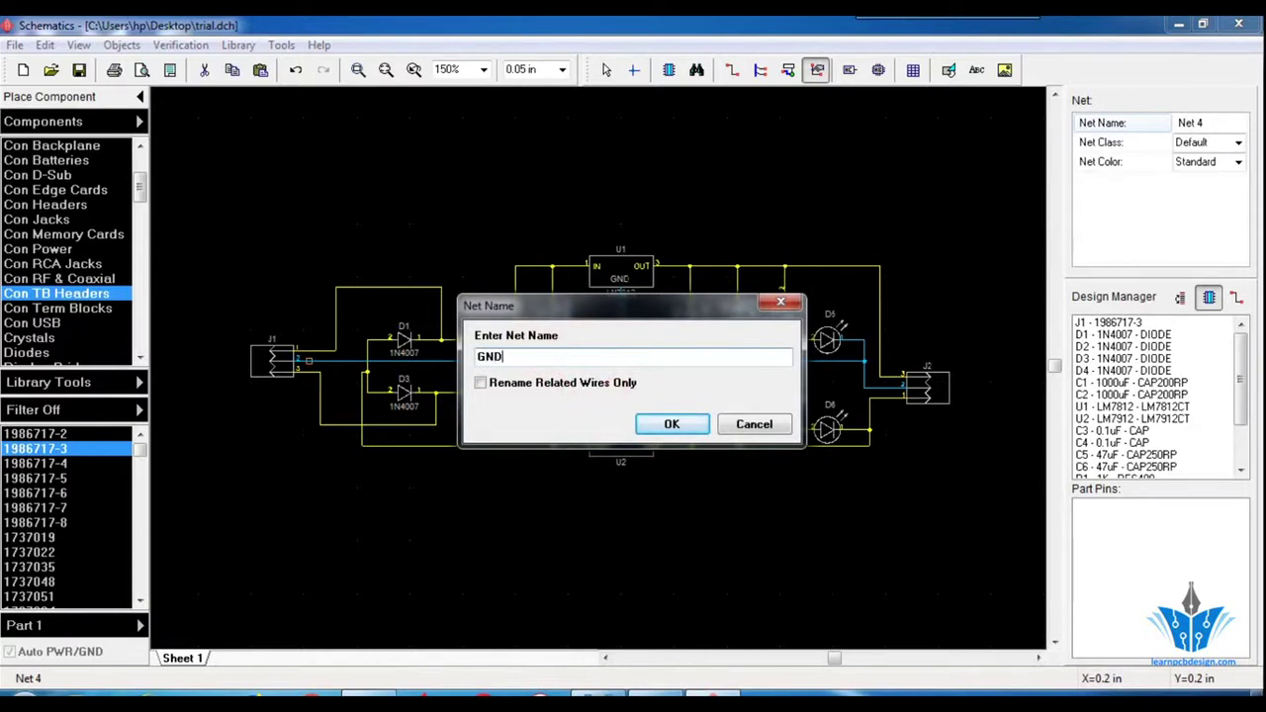
pyautogui.click(672, 423)
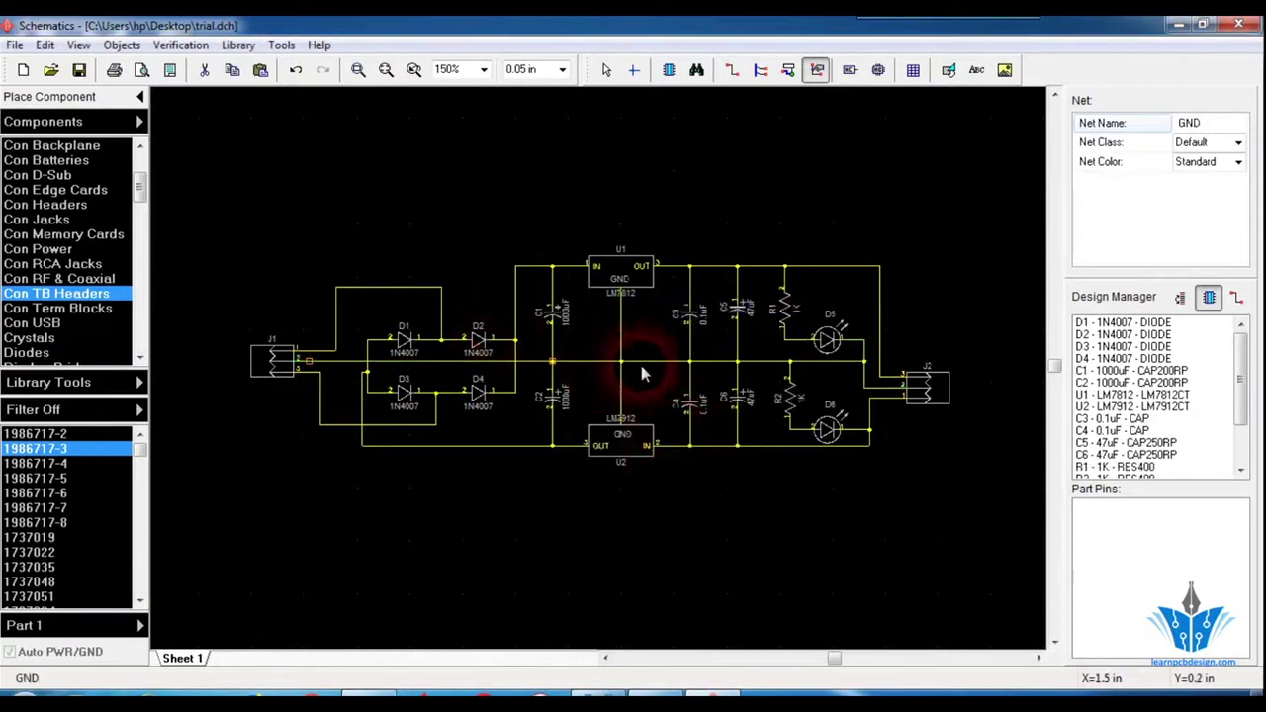
# Rename the net from the U1 output to connector J2 as +12V Regulated.
pyautogui.rightClick(709, 266)
pyautogui.click(757, 277)
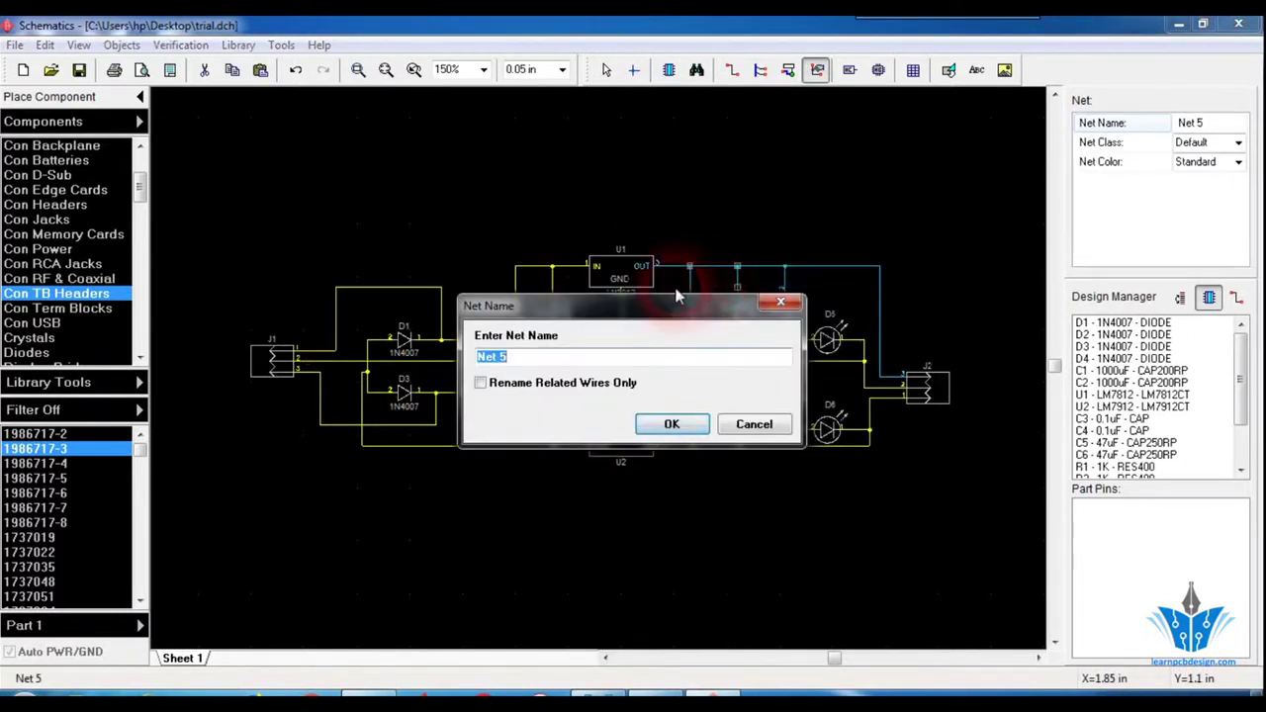
pyautogui.write('+12V Regulated')
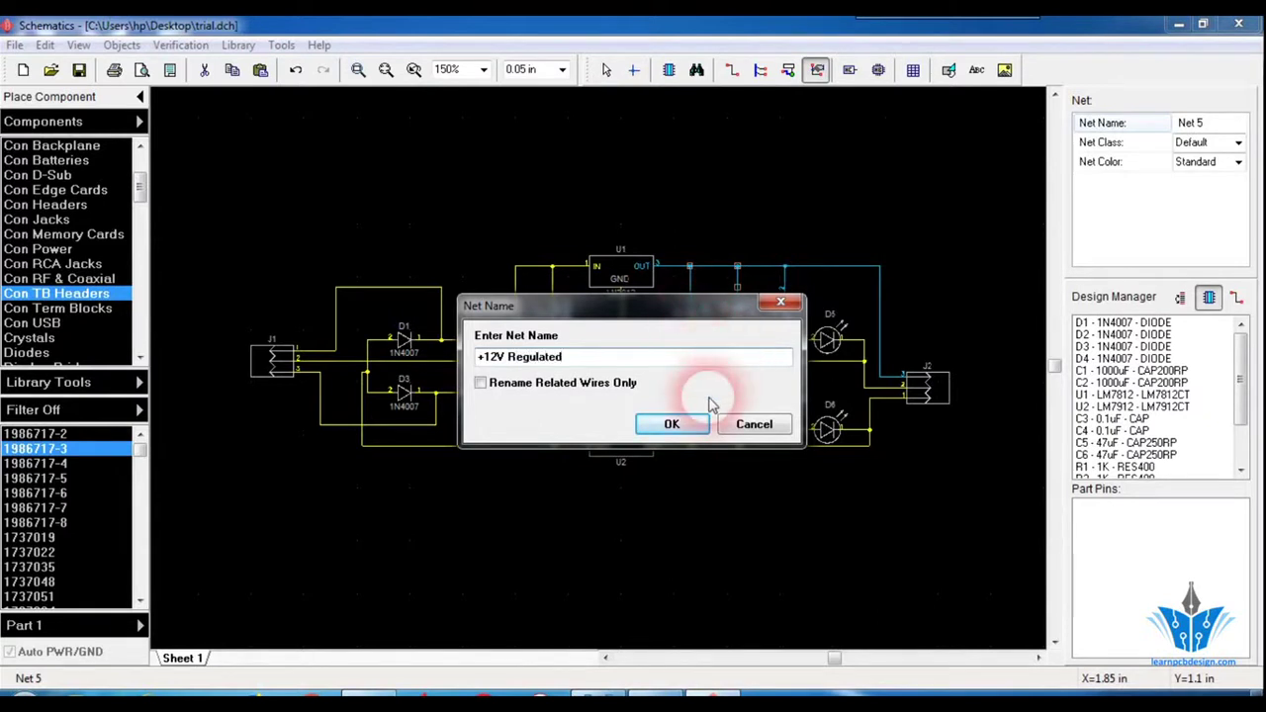
pyautogui.click(687, 425)
# Rename the lower net from U2 pin 2 to connector J2 as -12V Regulated.
pyautogui.rightClick(740, 447)
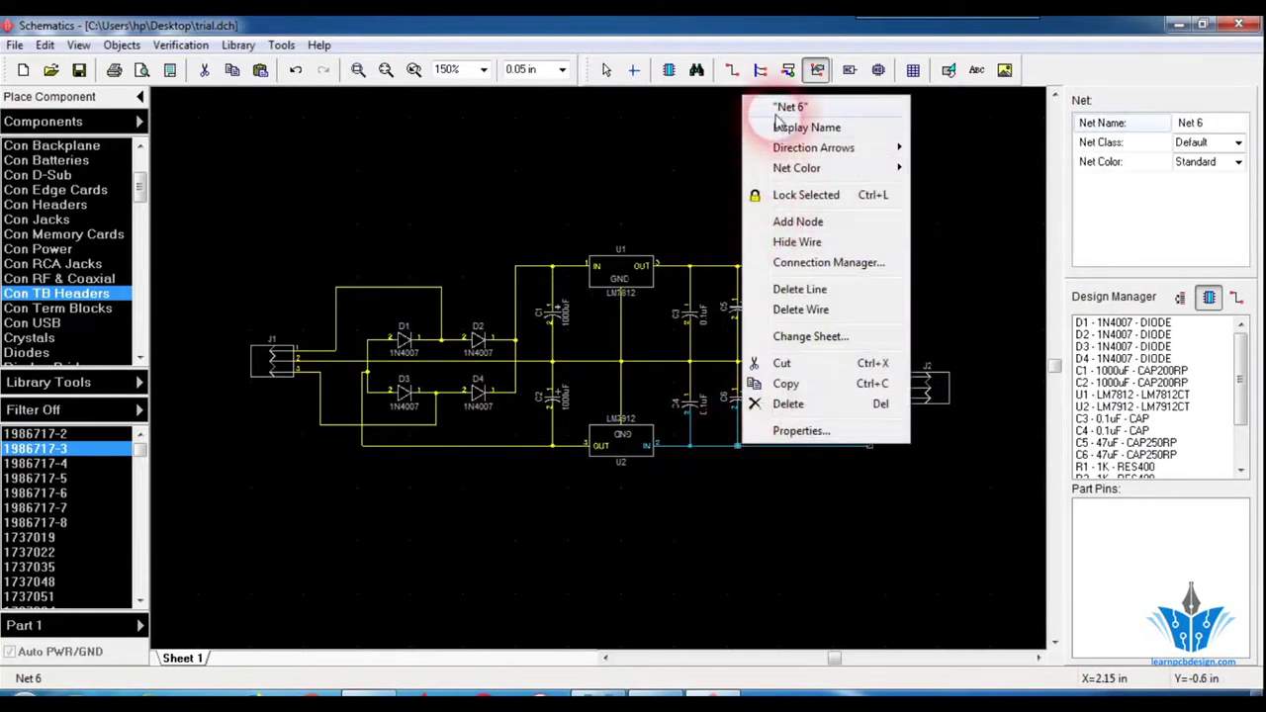
pyautogui.click(773, 108)
pyautogui.press('BackSpace')
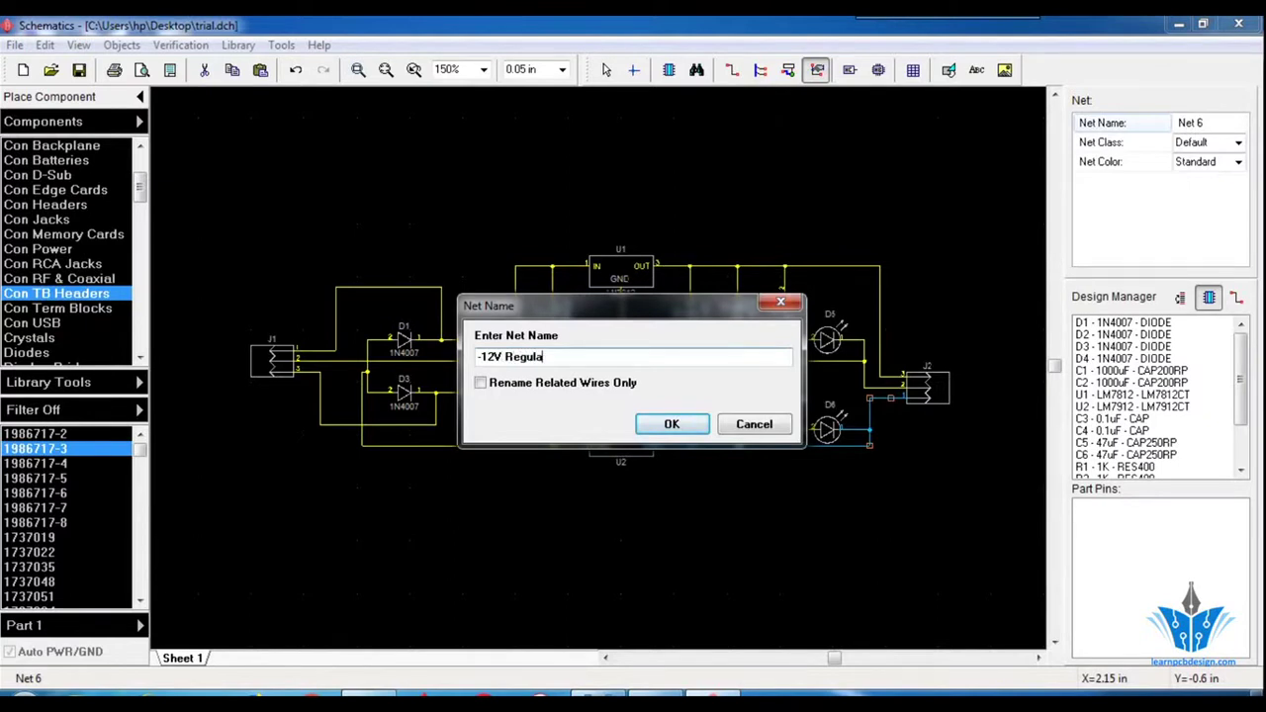
pyautogui.write('-12V Regulated')
pyautogui.click(671, 423)
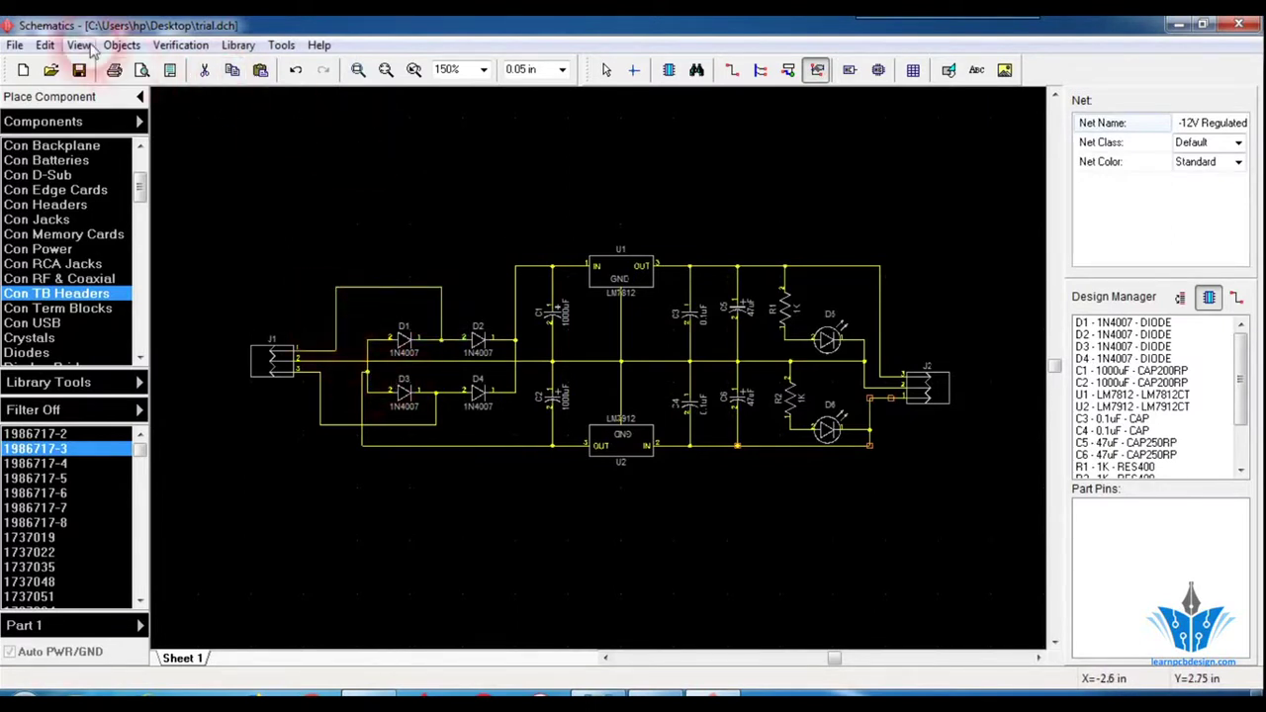
# Preview Sheet 1 for printing and examine the Save Picture options and available image formats.
pyautogui.click(14, 45)
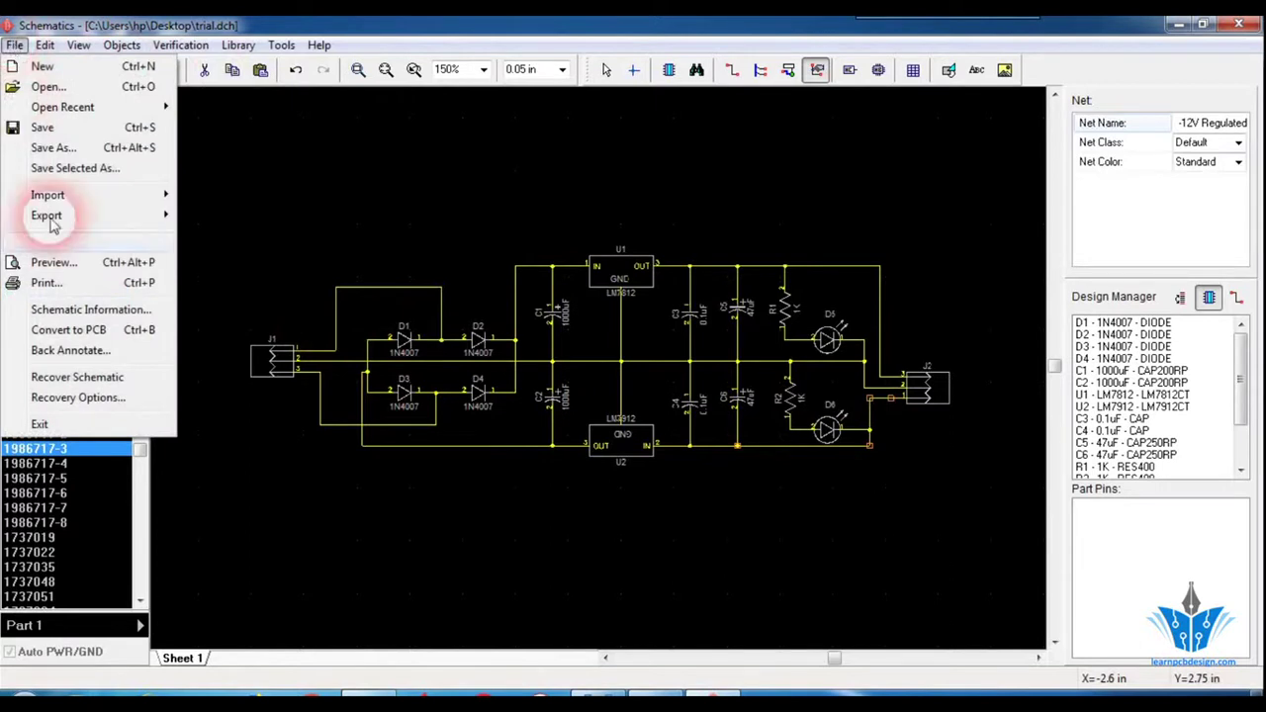
pyautogui.click(65, 264)
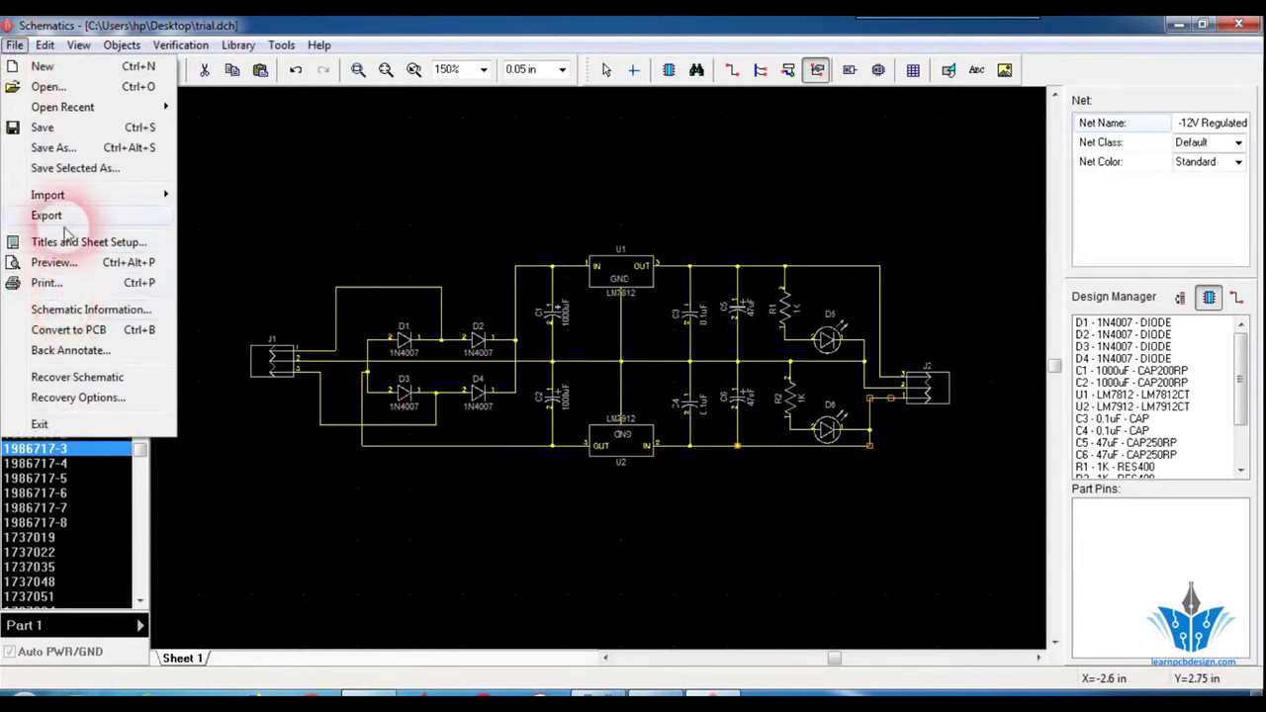
pyautogui.click(55, 263)
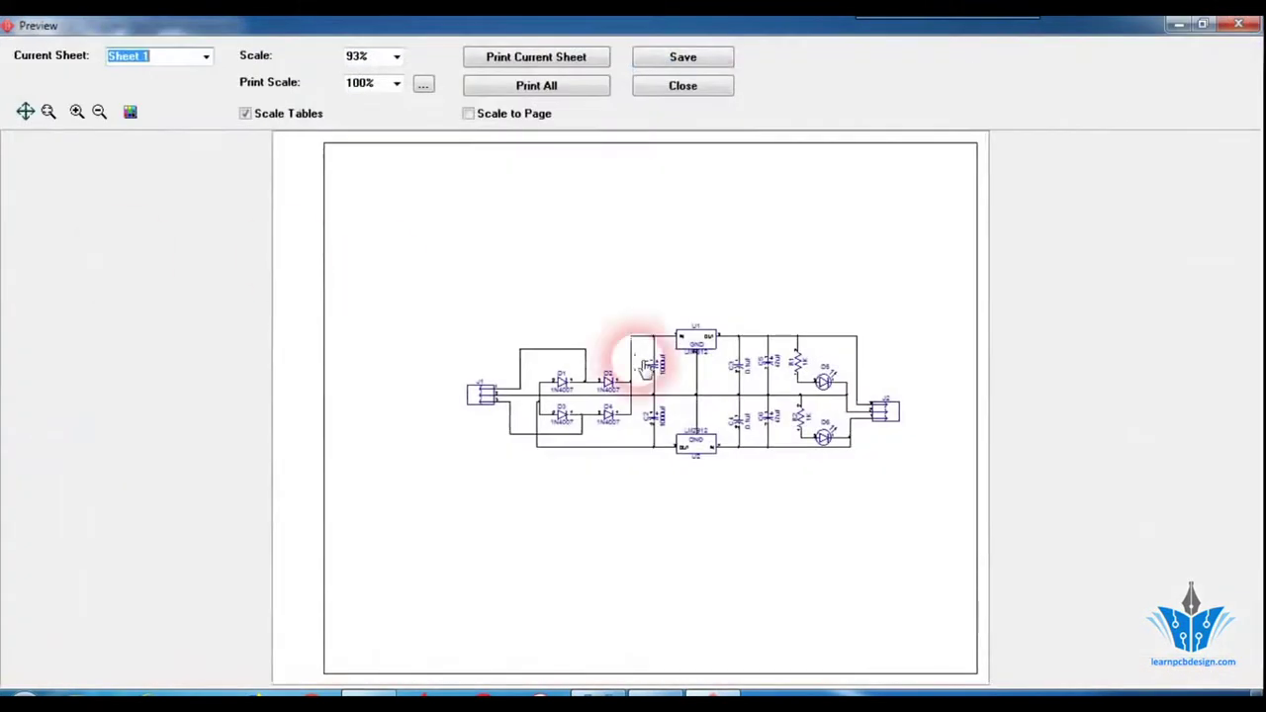
pyautogui.click(649, 70)
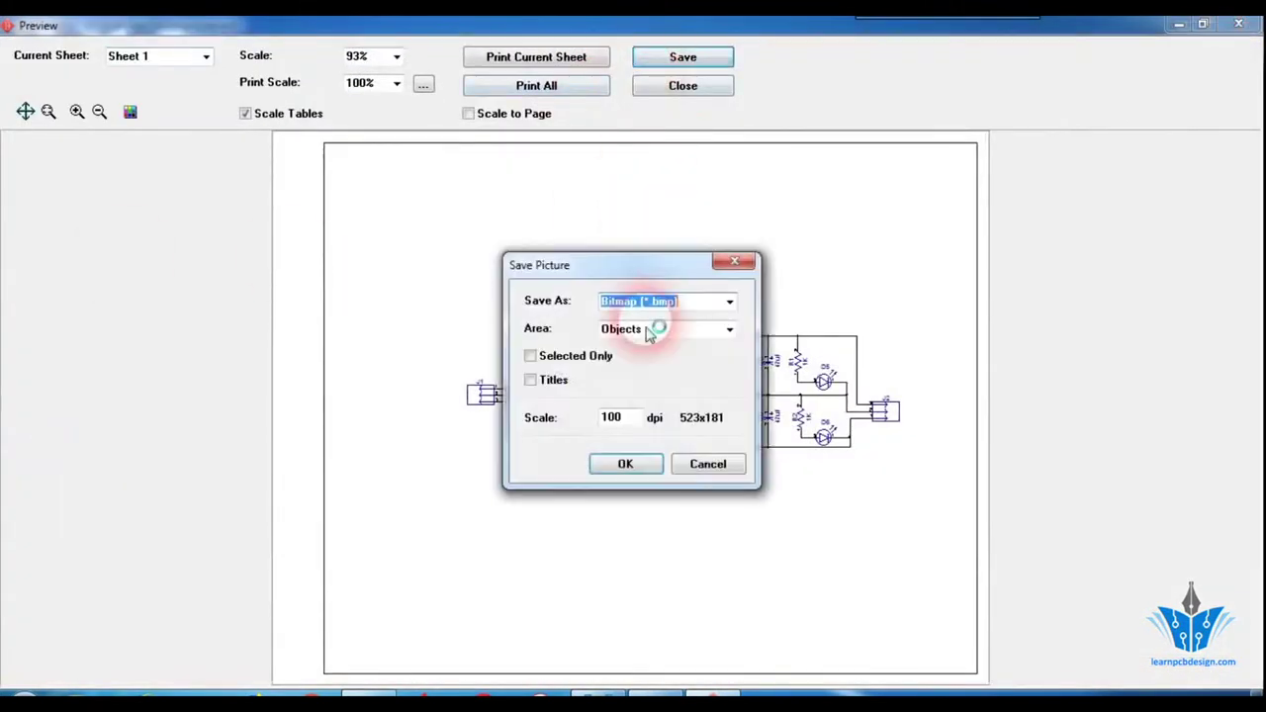
pyautogui.click(623, 424)
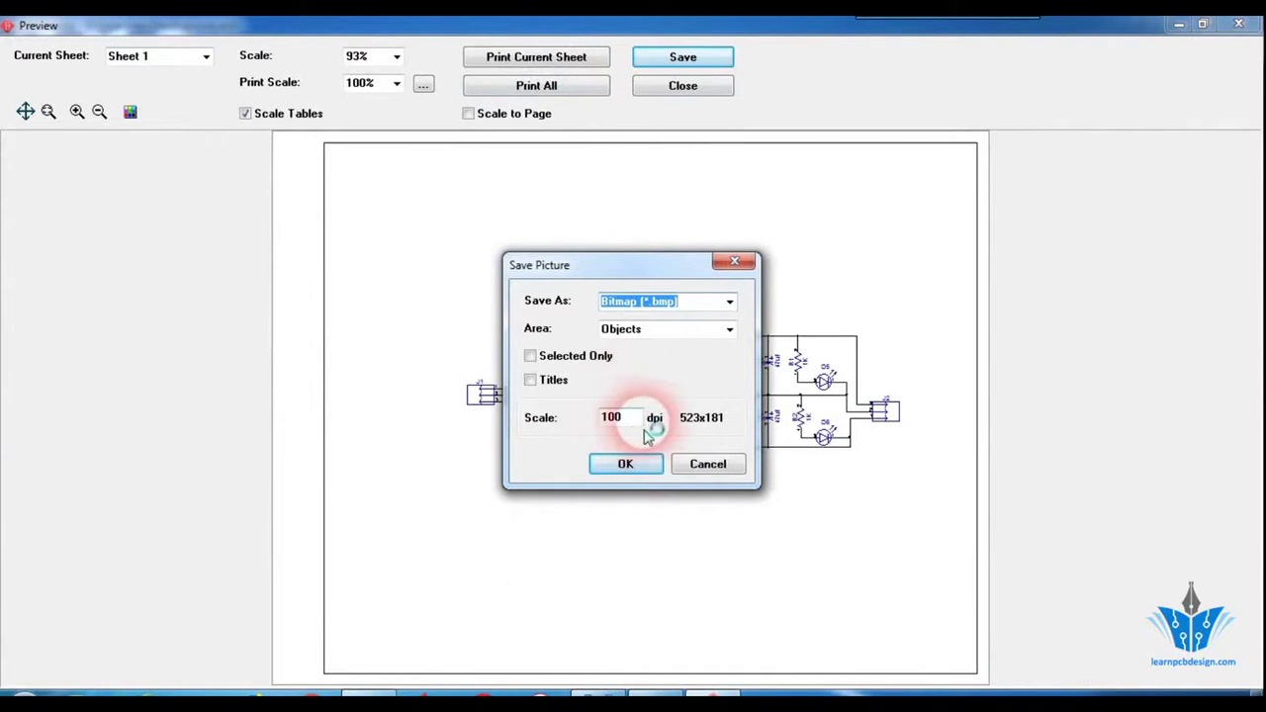
pyautogui.click(729, 302)
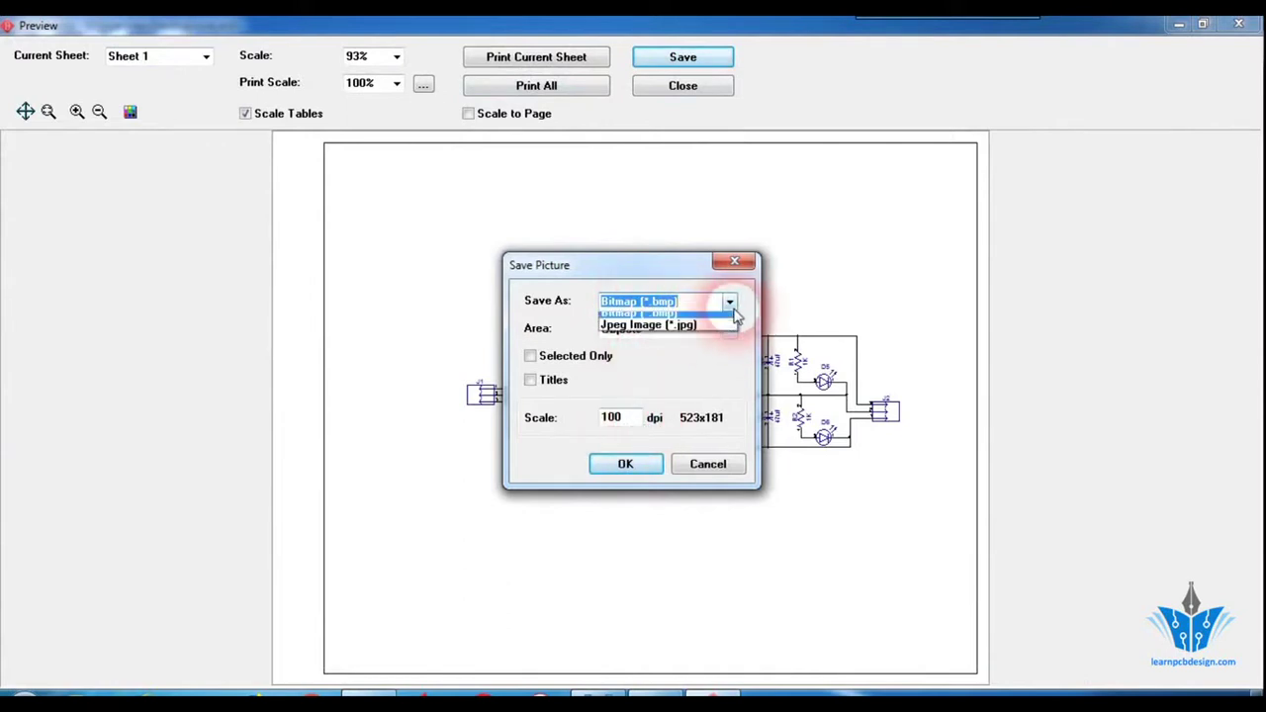
pyautogui.click(737, 260)
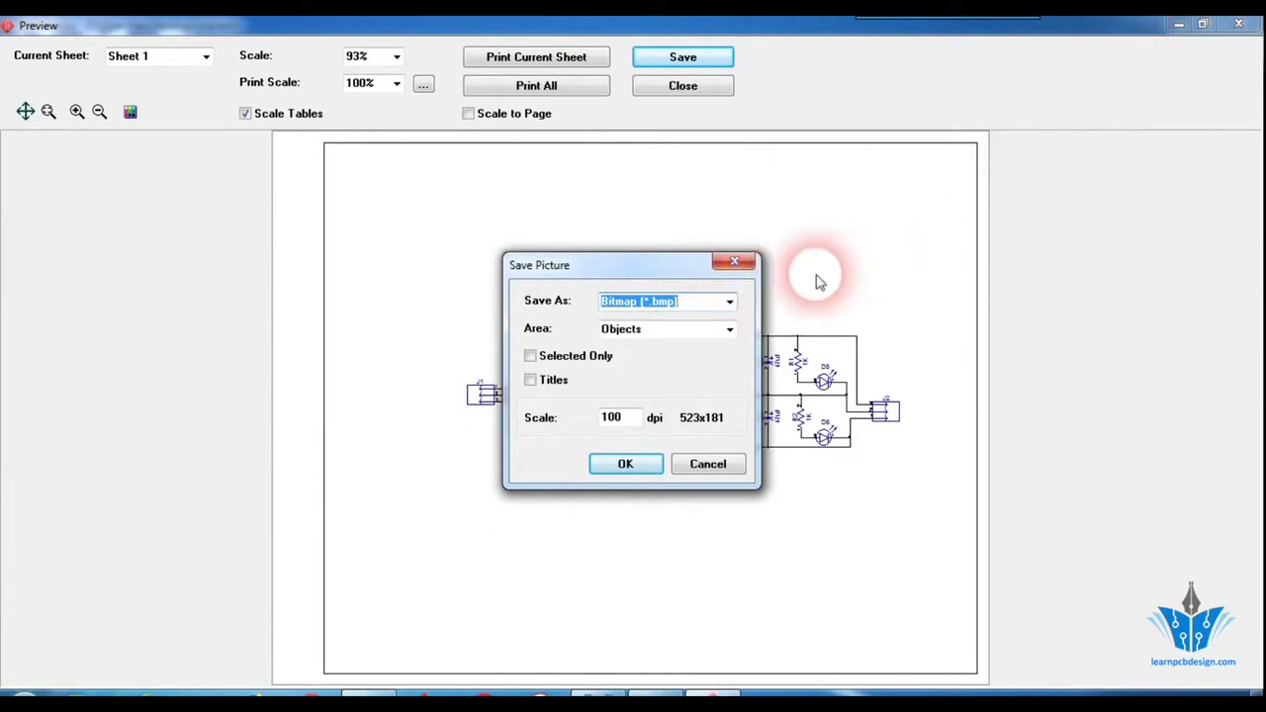
pyautogui.click(737, 262)
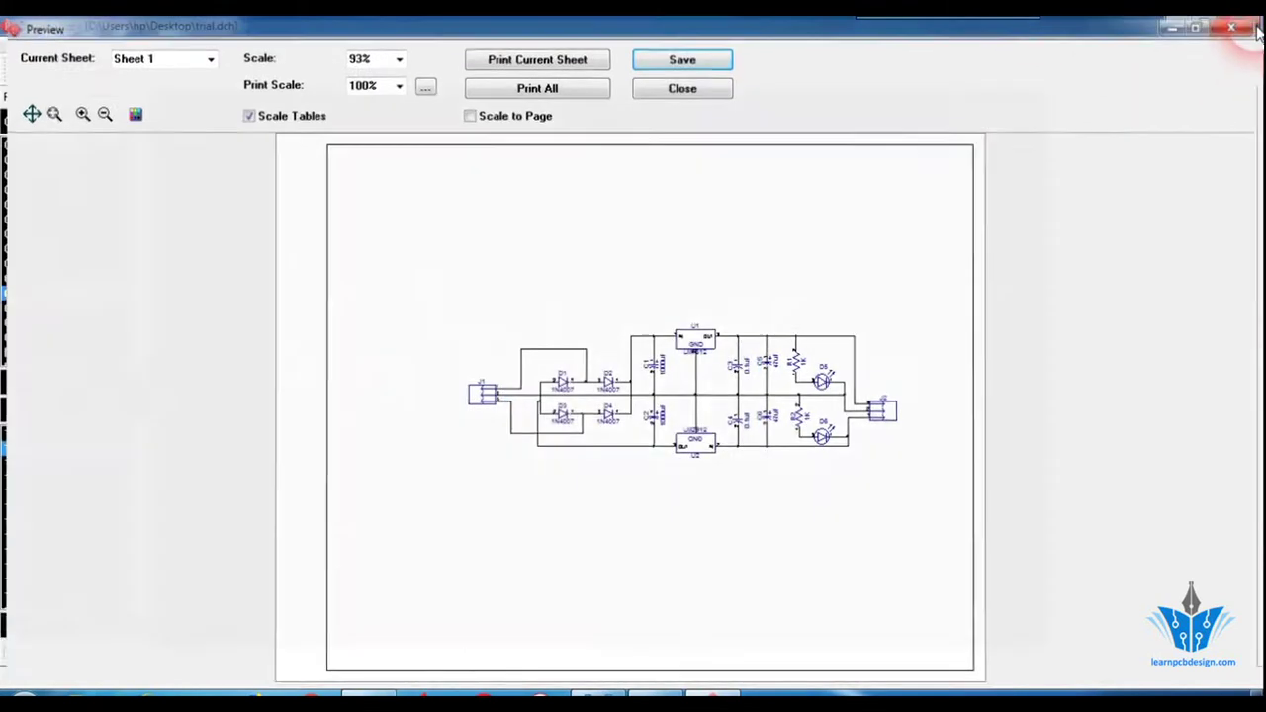
pyautogui.click(1239, 23)
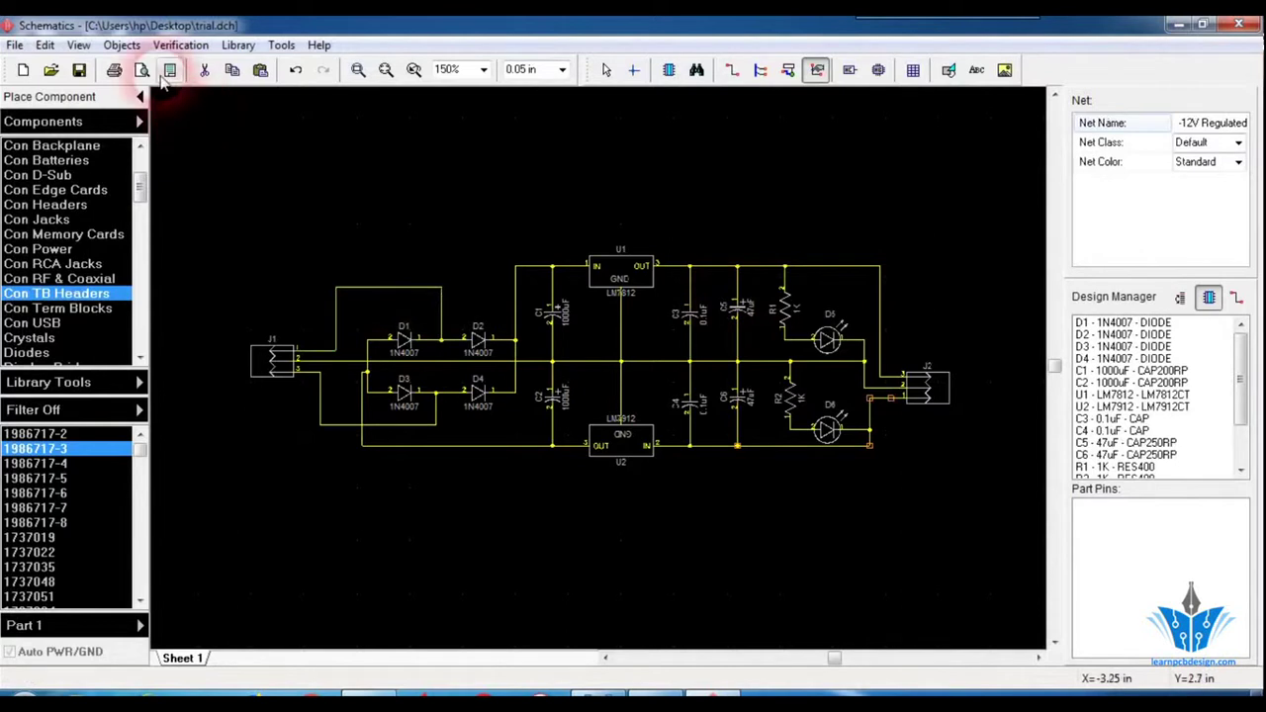
# Set up a bill of materials with RefDes and Value columns, grouped by components.
pyautogui.click(121, 46)
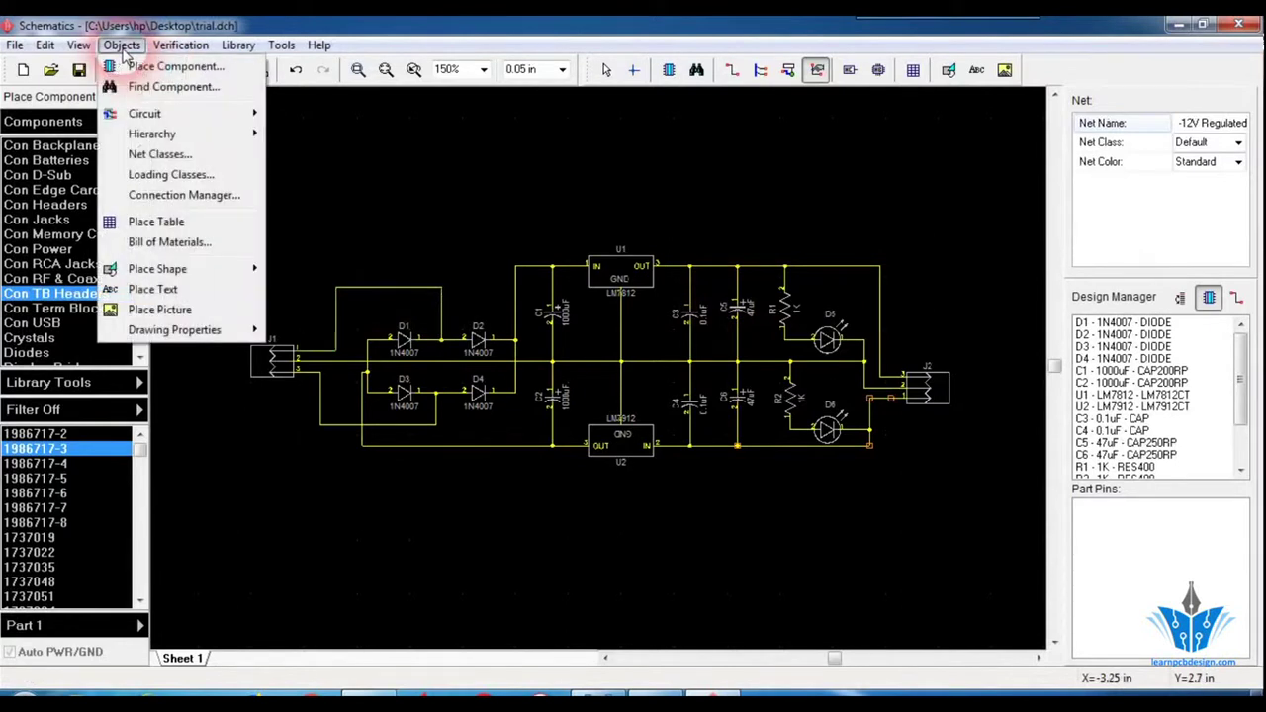
pyautogui.click(135, 244)
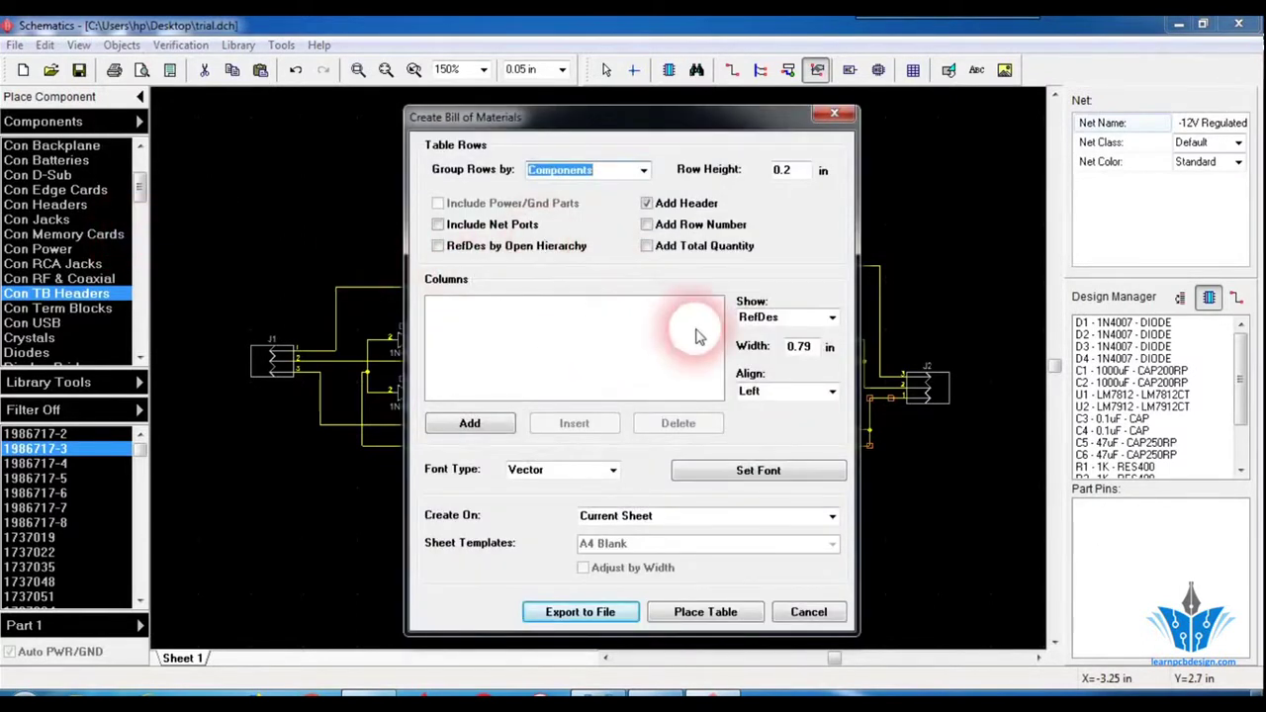
pyautogui.click(469, 423)
pyautogui.click(832, 318)
pyautogui.click(822, 334)
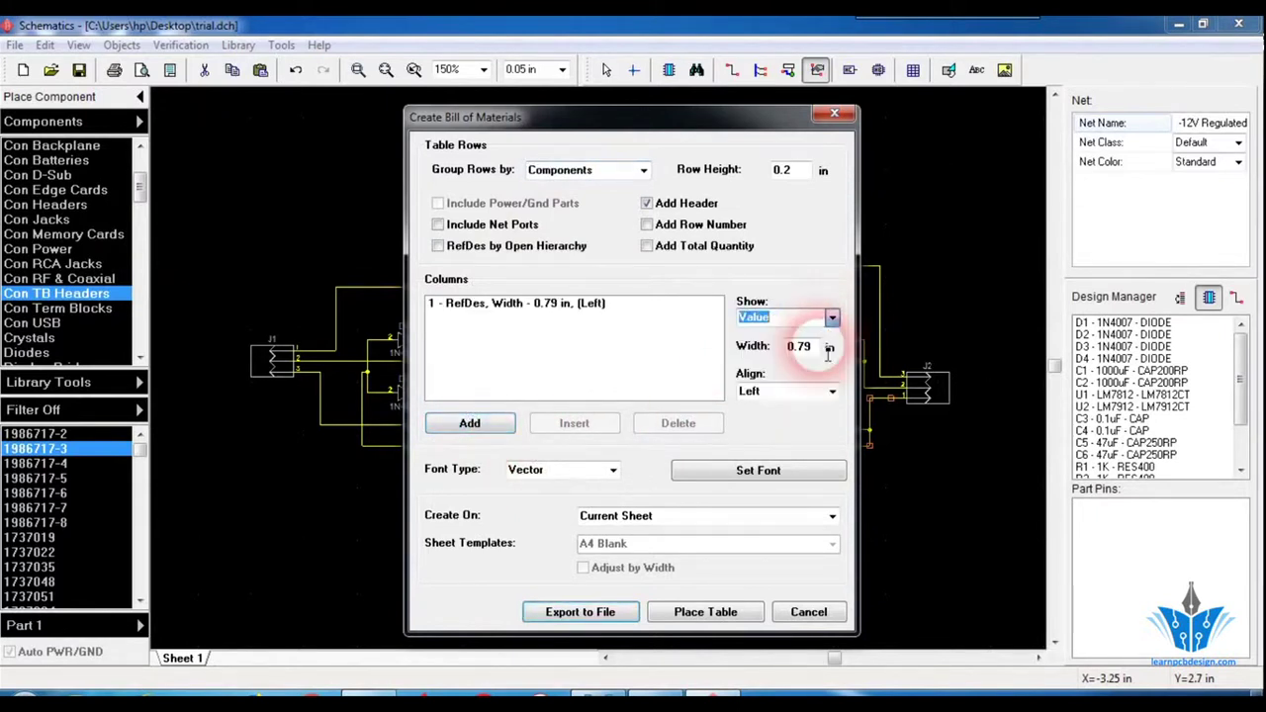
pyautogui.click(498, 423)
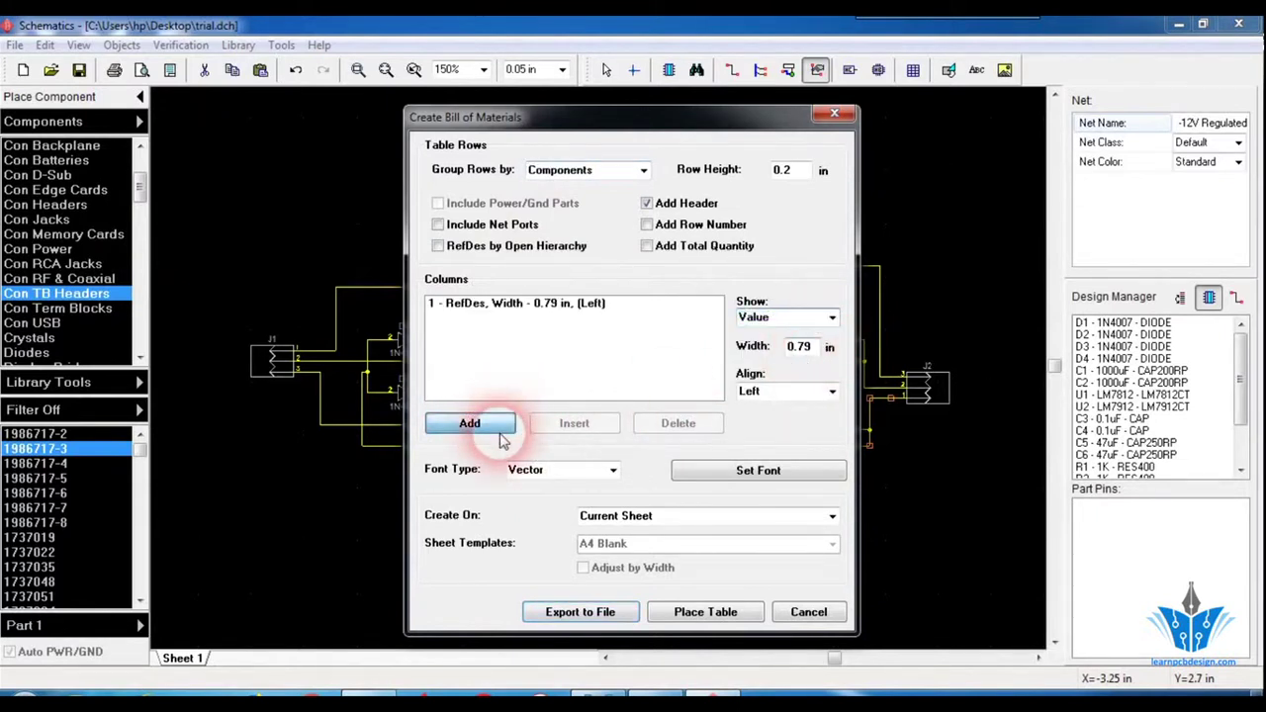
pyautogui.click(832, 318)
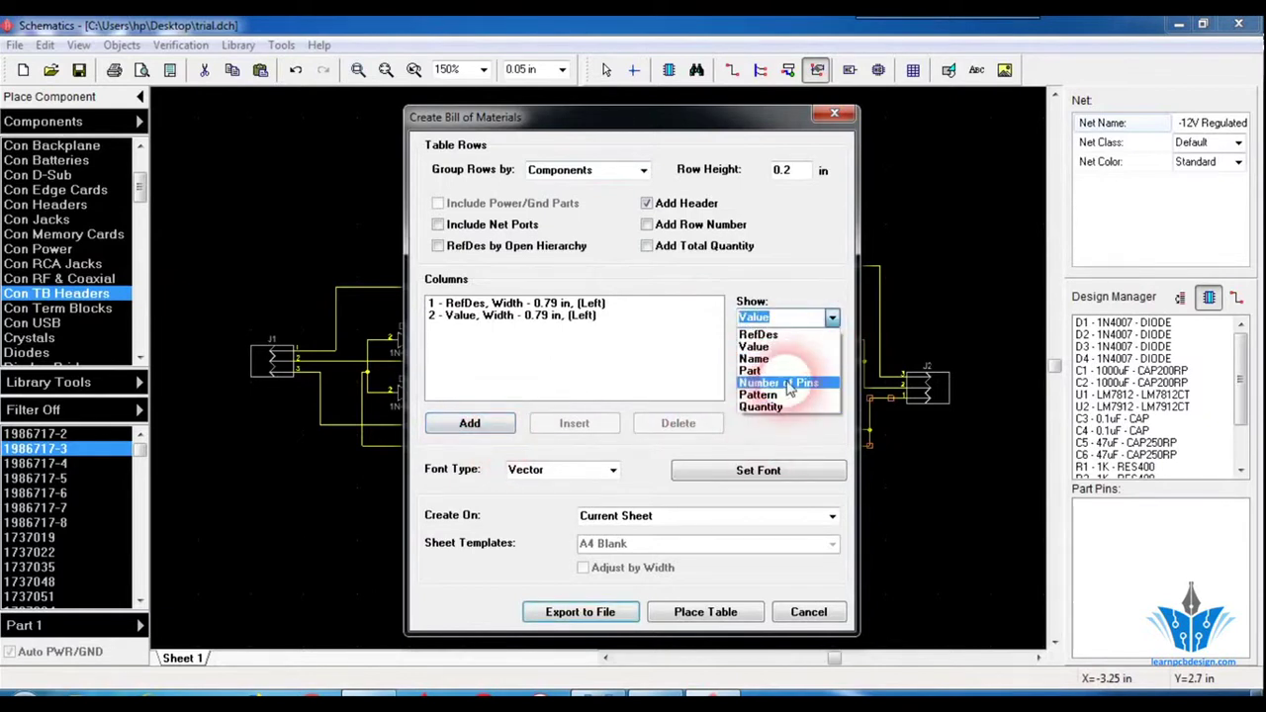
pyautogui.click(782, 317)
pyautogui.click(442, 376)
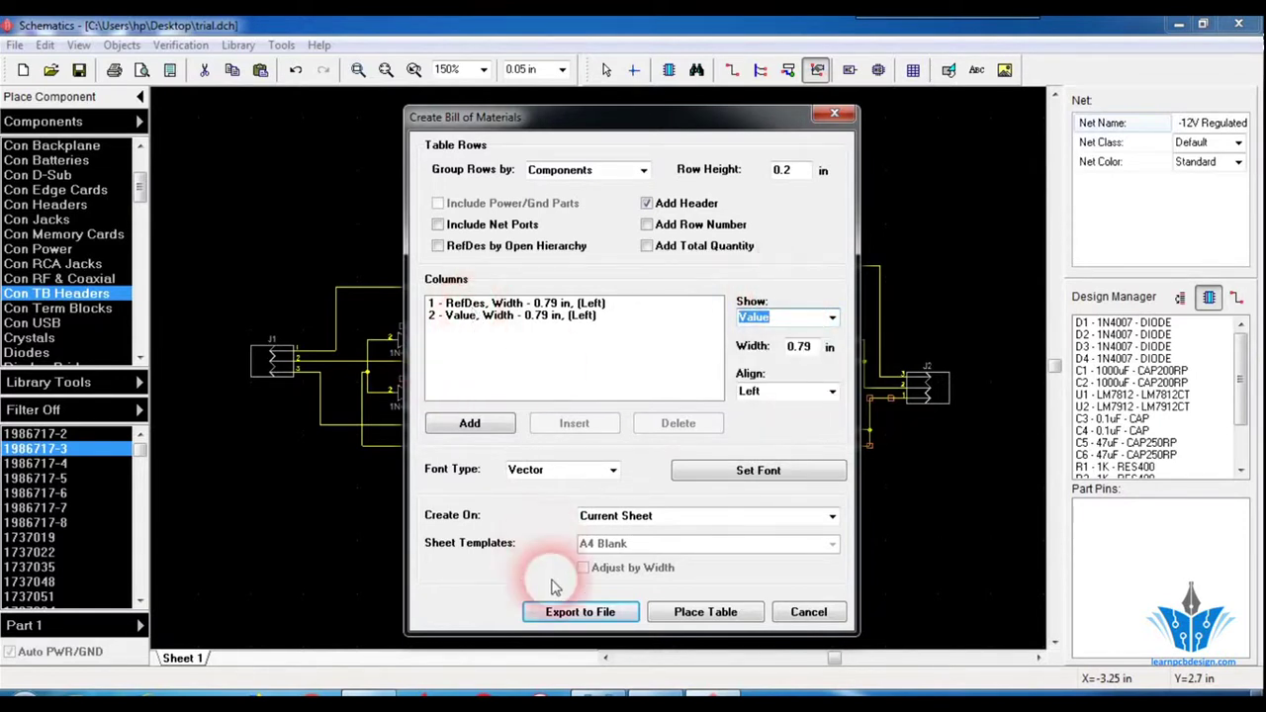
# Place the bill of materials table on the current sheet beside connector J2.
pyautogui.click(689, 611)
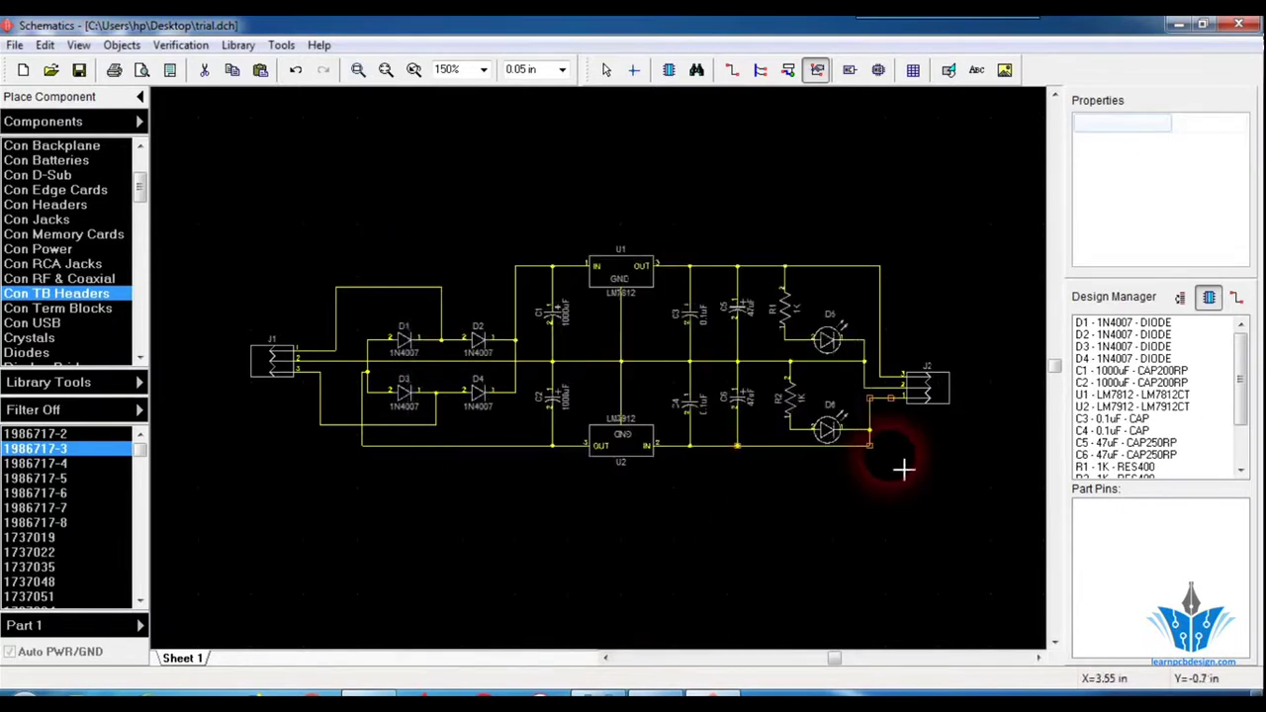
pyautogui.click(966, 240)
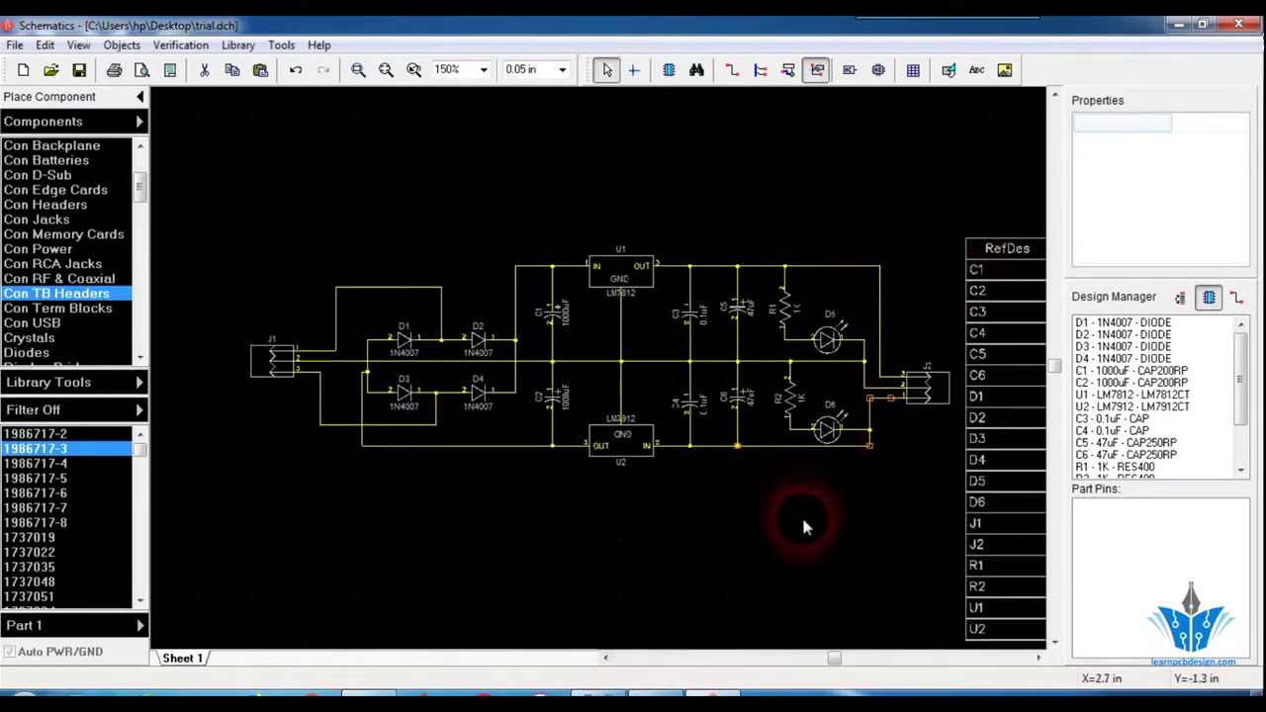
pyautogui.click(1039, 659)
pyautogui.click(1039, 659)
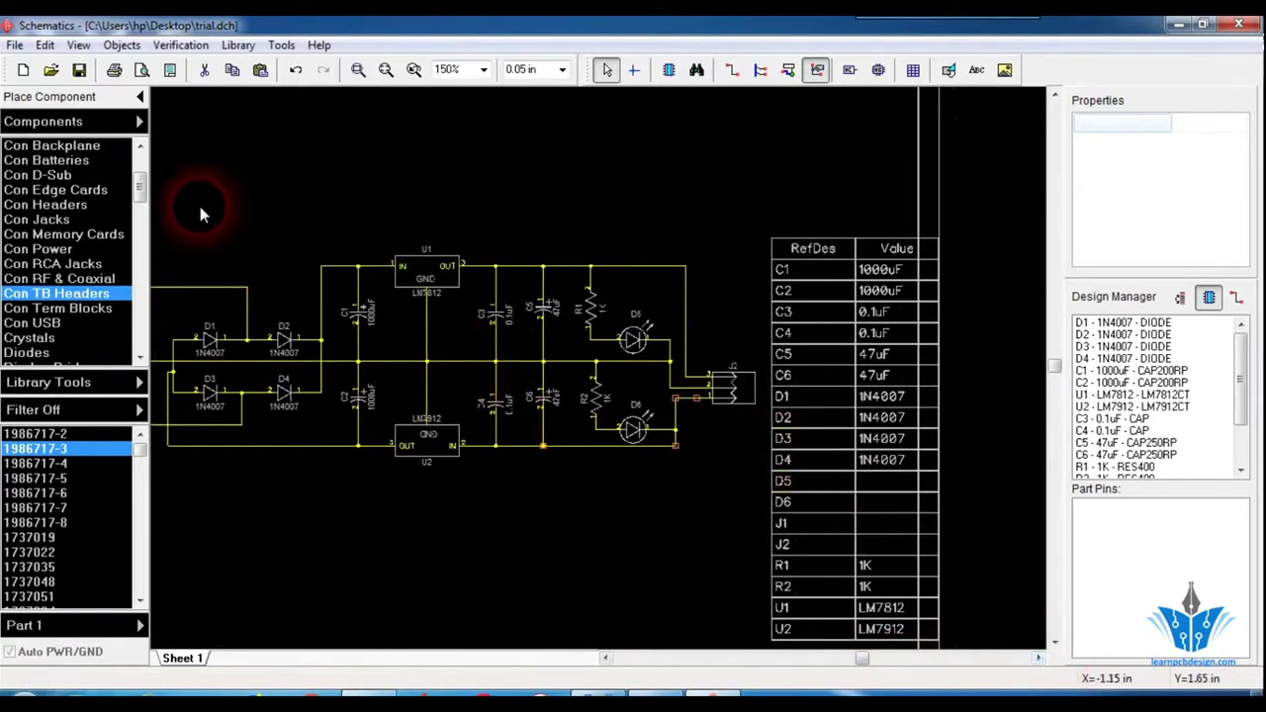
# Reopen the bill of materials setup and open its file export in Excel CSV format.
pyautogui.click(121, 45)
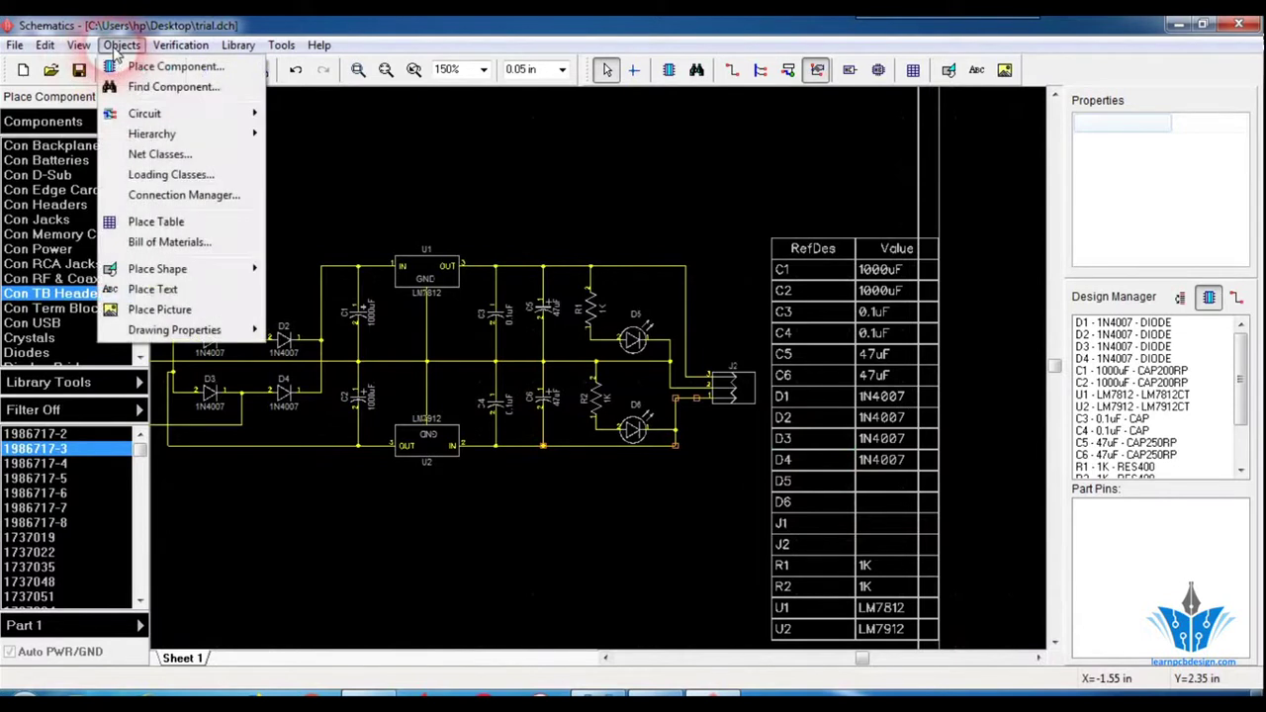
pyautogui.click(158, 243)
pyautogui.click(461, 435)
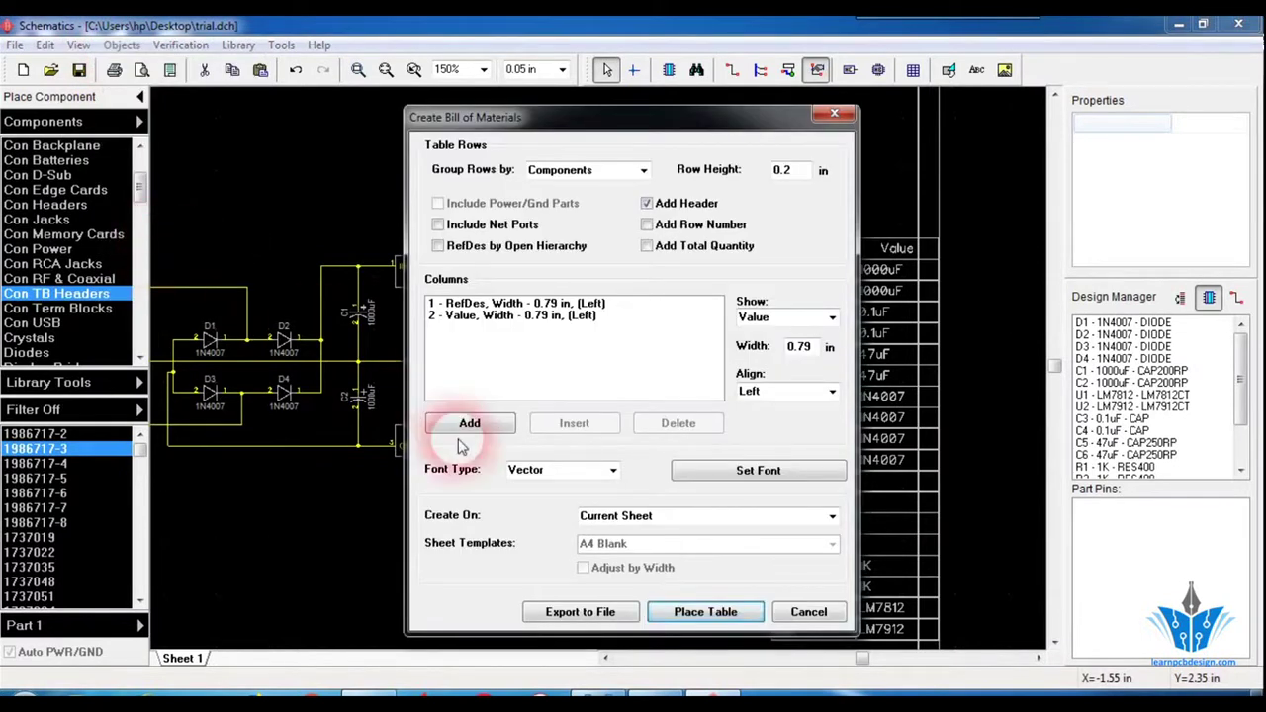
pyautogui.click(577, 610)
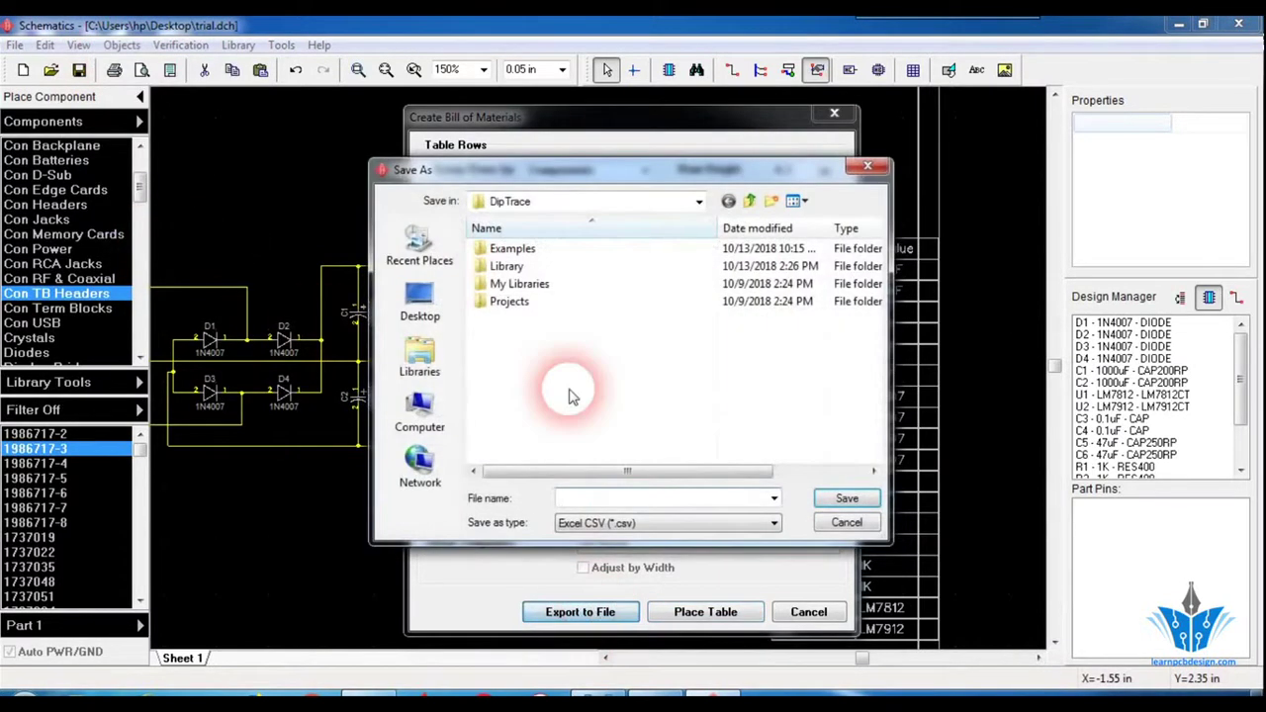
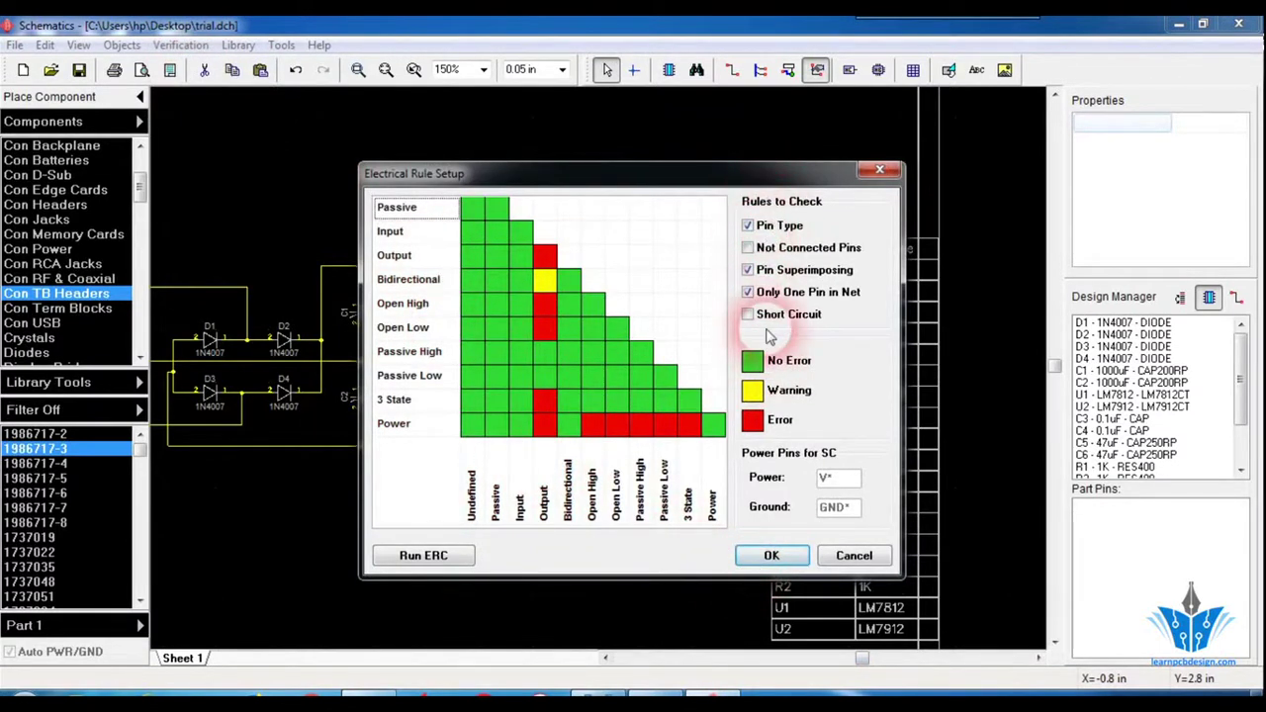
# Accept the electrical rule setup and save the schematic.
pyautogui.click(763, 555)
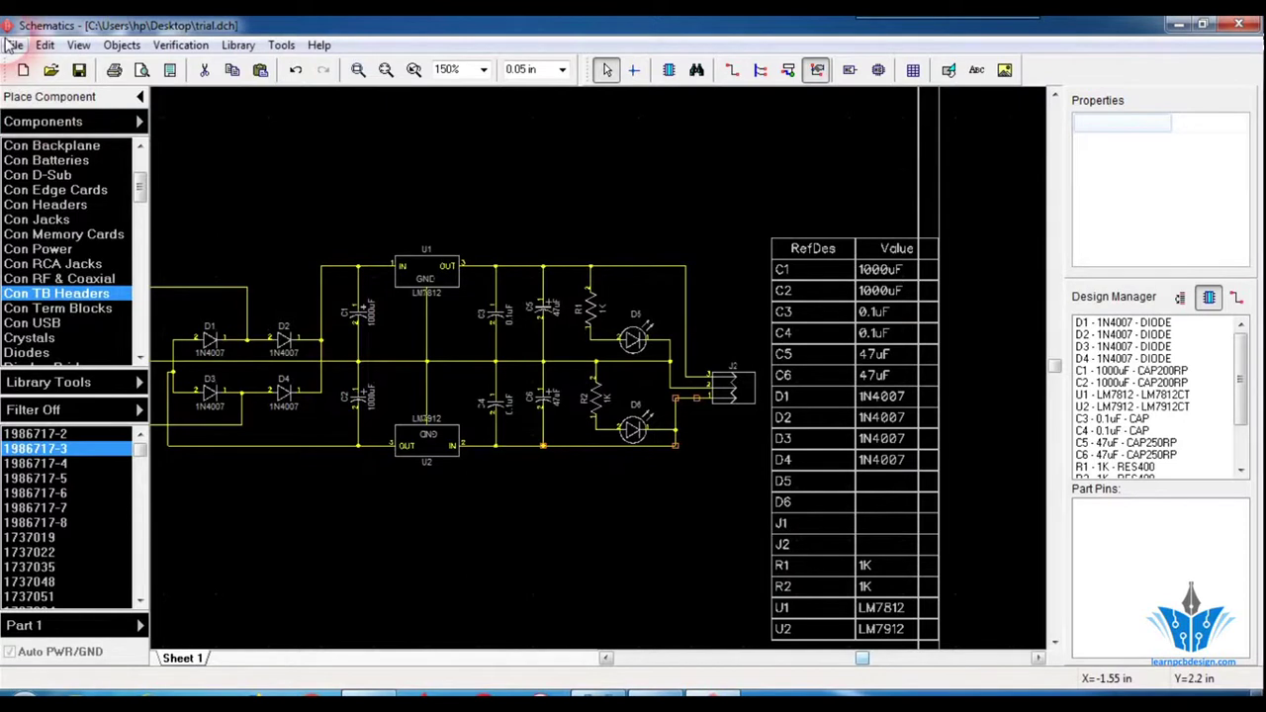
pyautogui.click(12, 46)
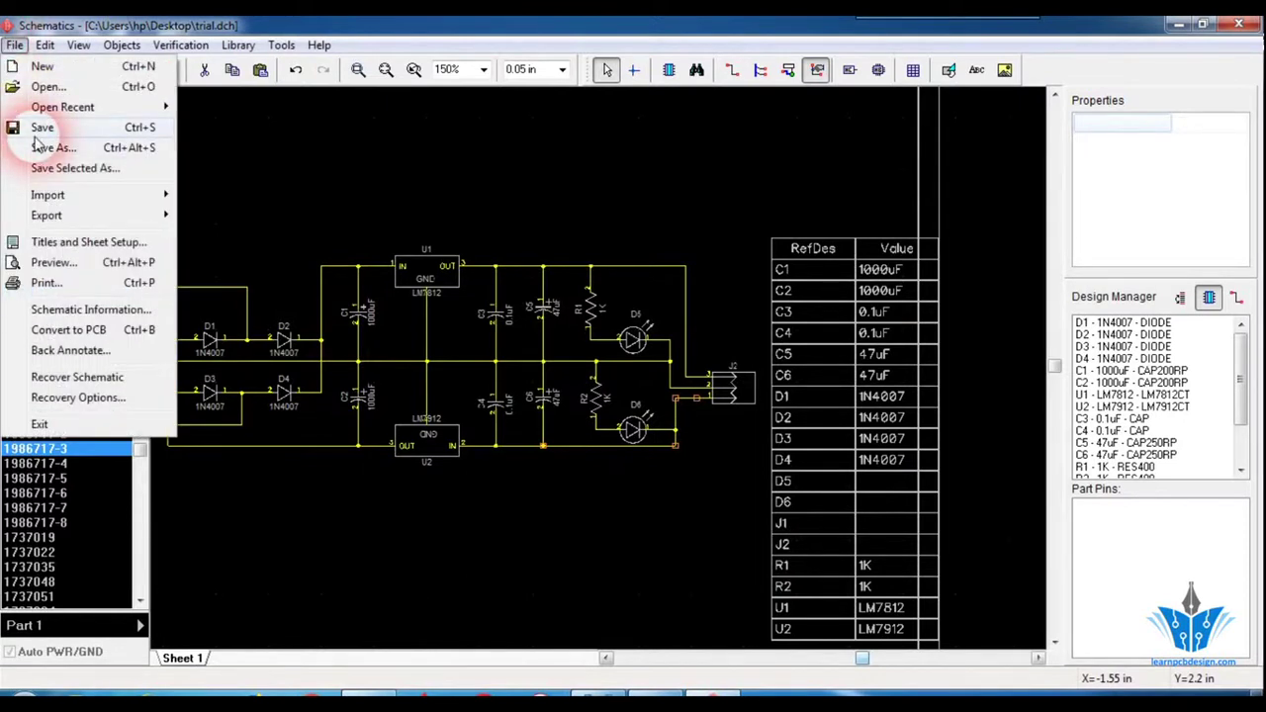
pyautogui.click(36, 140)
# Convert the saved schematic to a PCB layout and look over the component placement as far as J2.
pyautogui.click(14, 46)
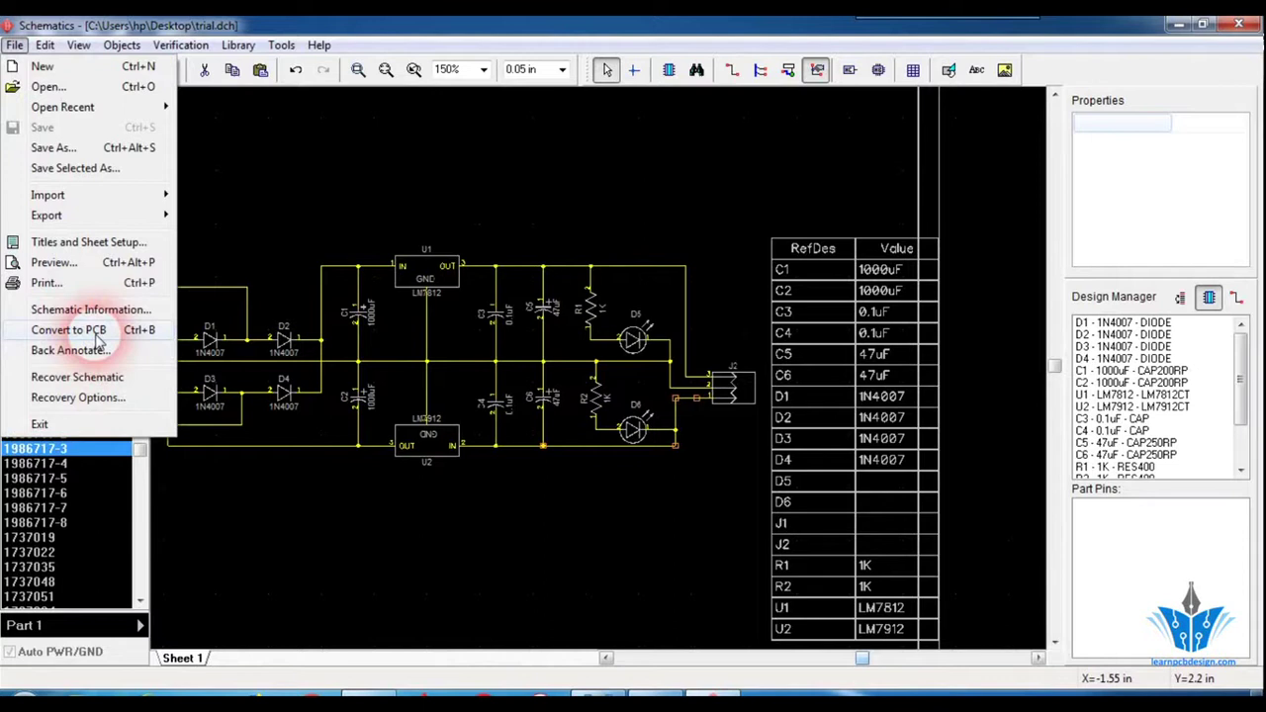
pyautogui.click(97, 338)
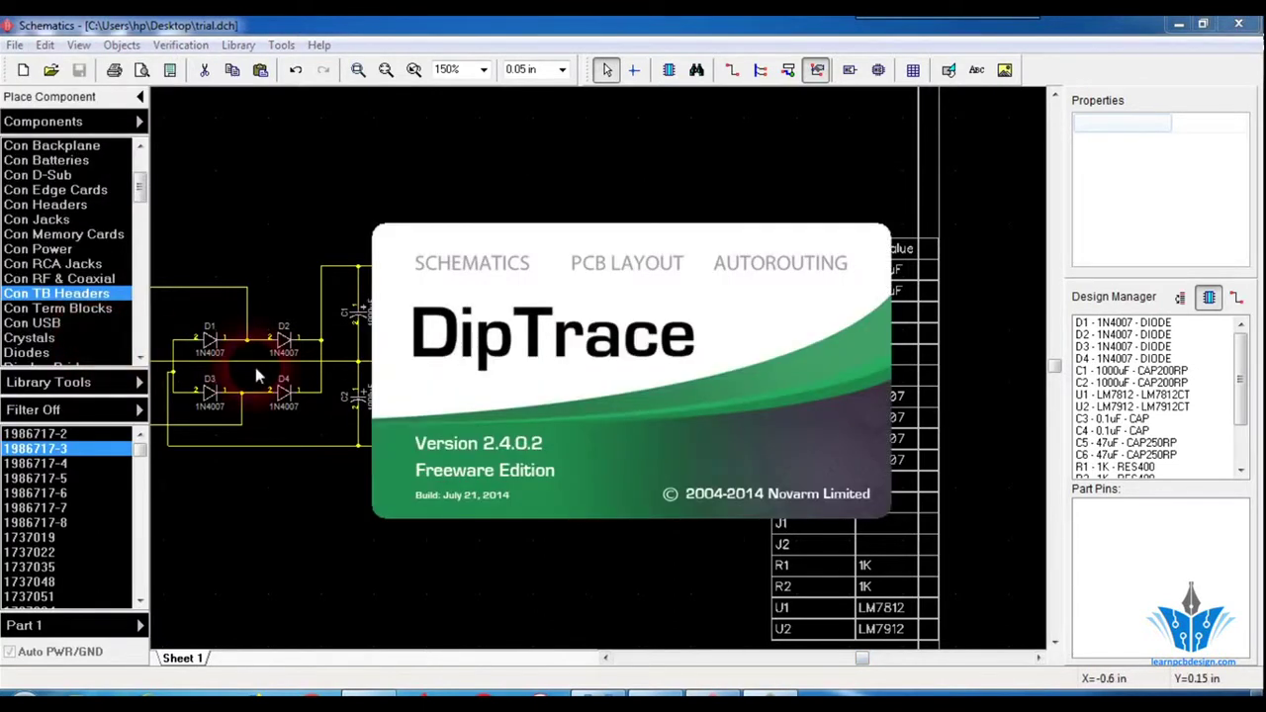
pyautogui.click(673, 424)
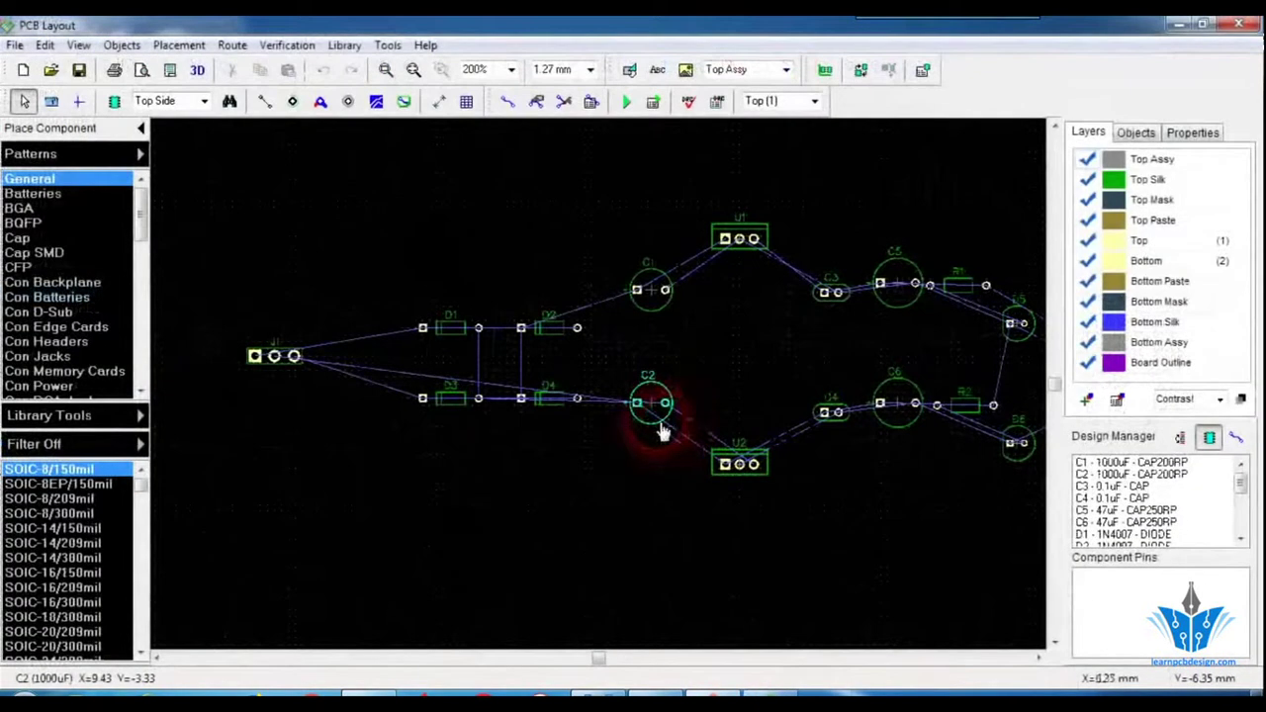
pyautogui.click(1039, 658)
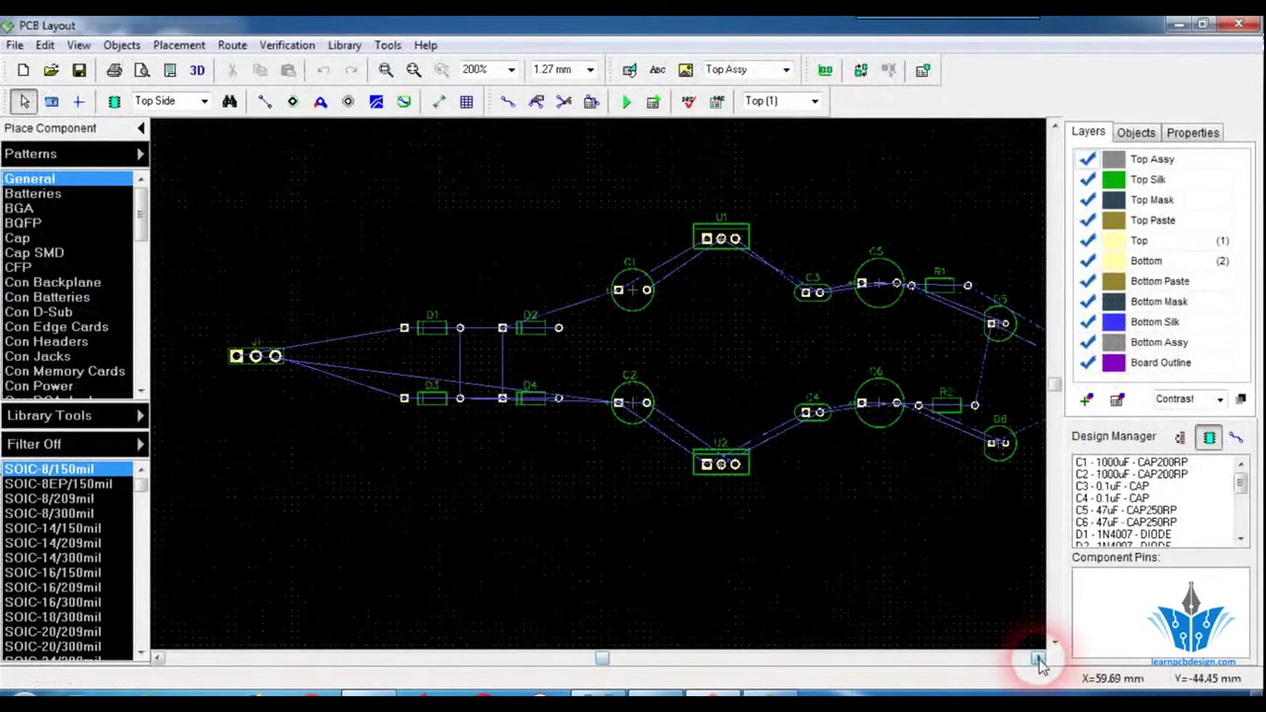
pyautogui.moveTo(1039, 661); pyautogui.dragTo(1039, 661)
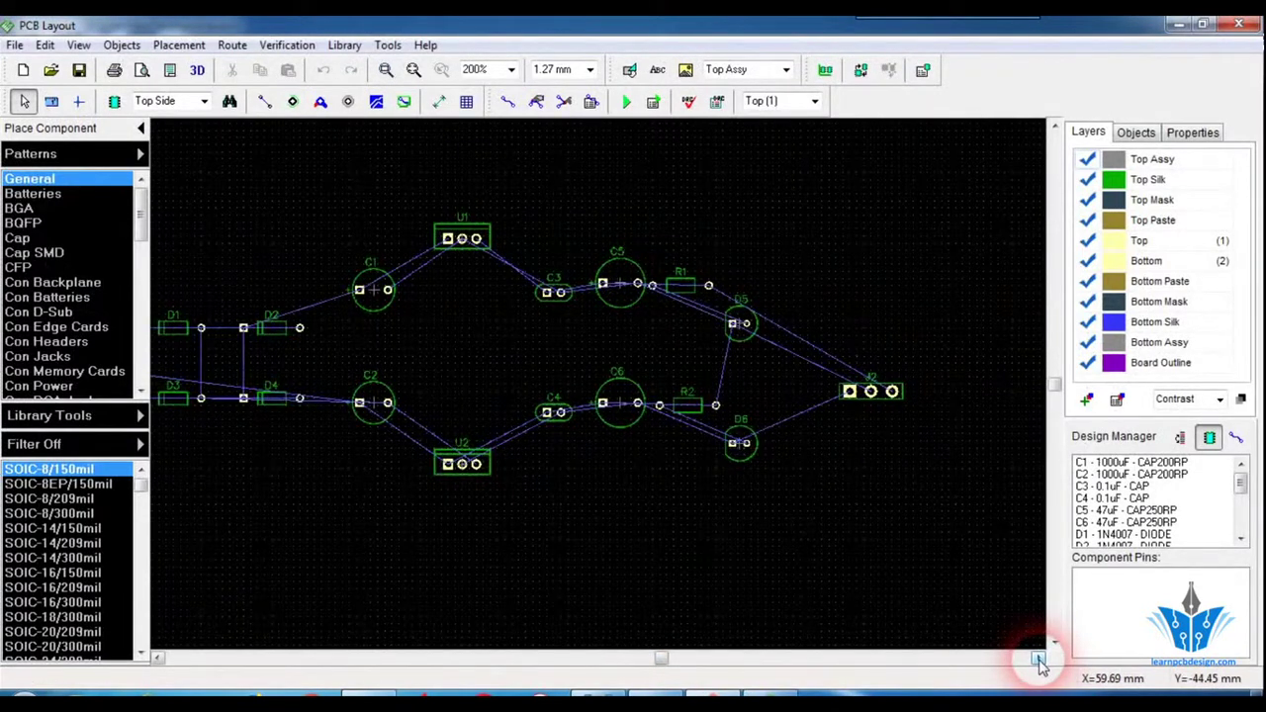